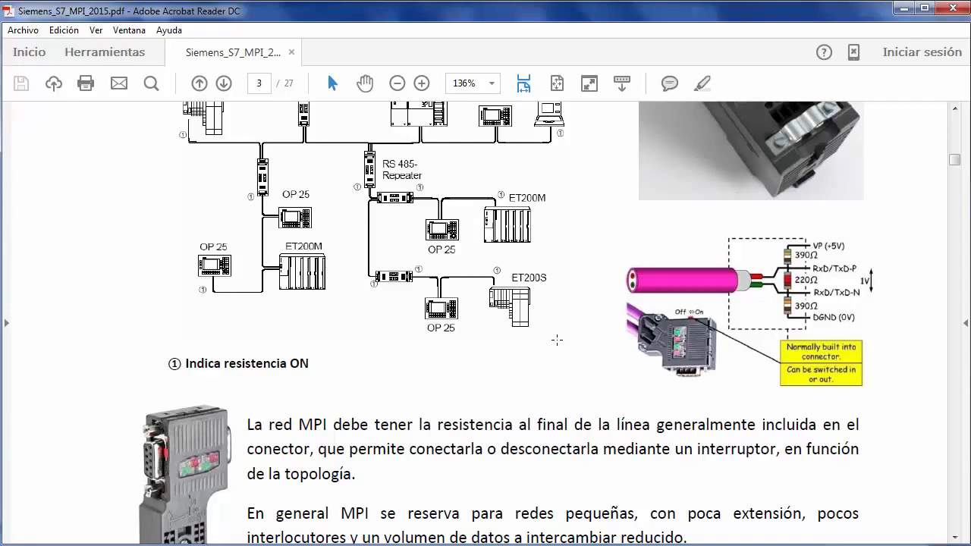
Read the document's pages on MPI termination resistors, technical specifications, precautions and the specifications of each communication type.
scroll(556, 341, "down", 10)
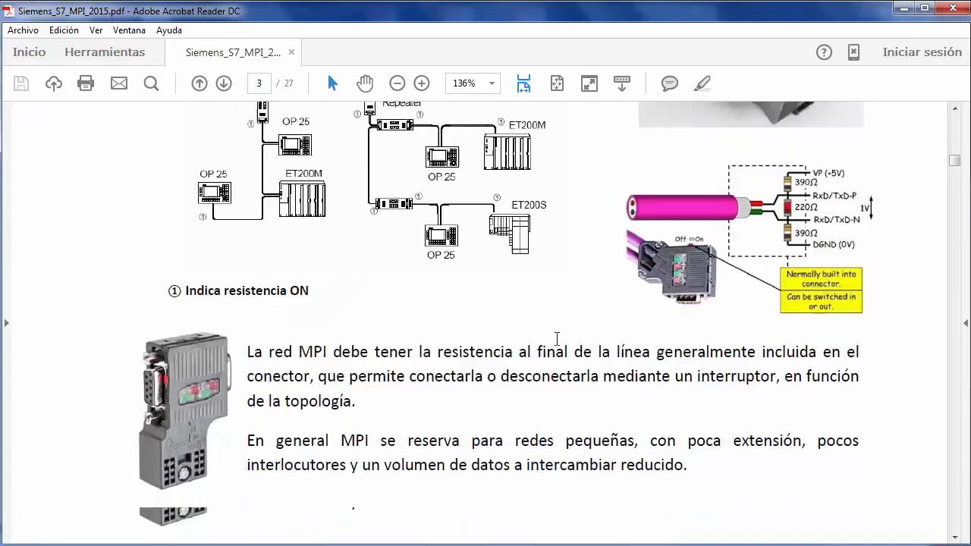
scroll(557, 340, "down", 2)
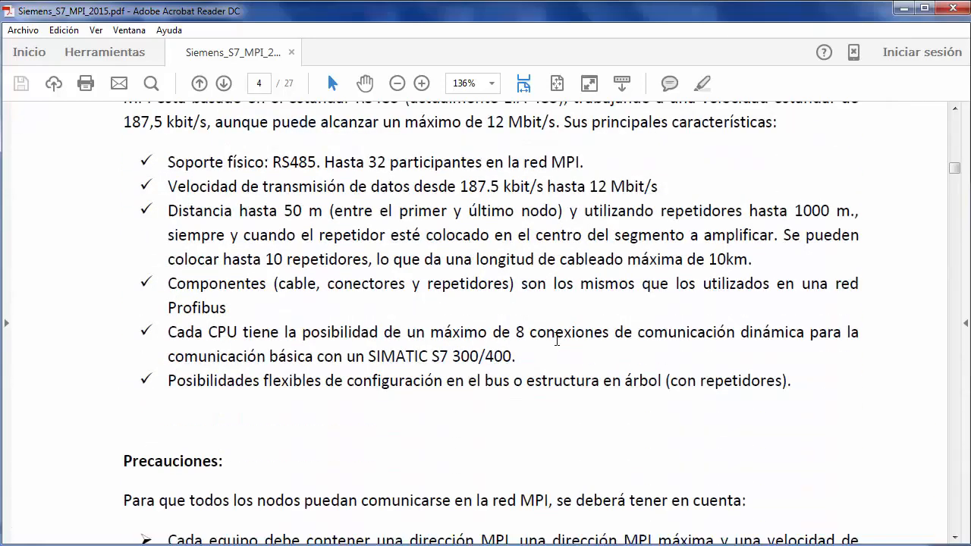
scroll(556, 341, "up", 2)
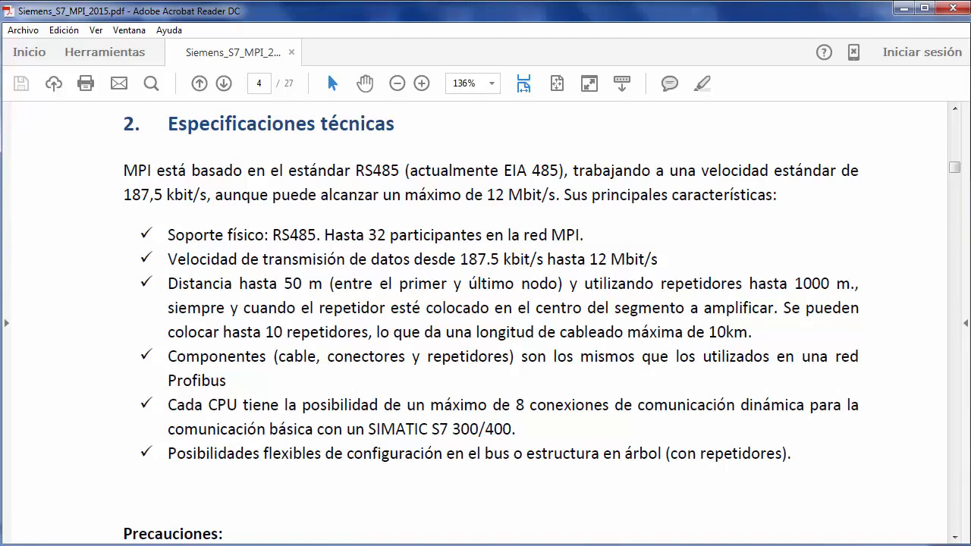
scroll(491, 323, "down", 10)
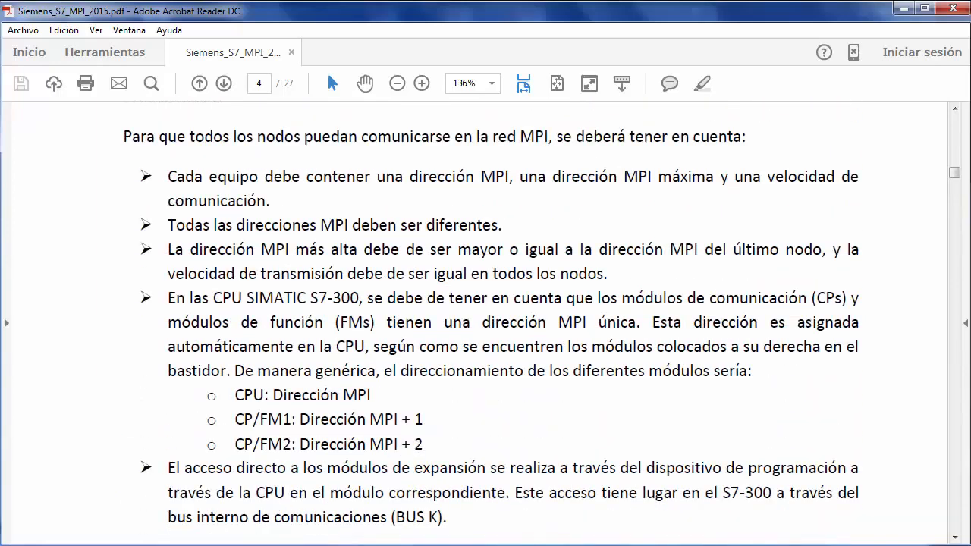
scroll(491, 313, "down", 1)
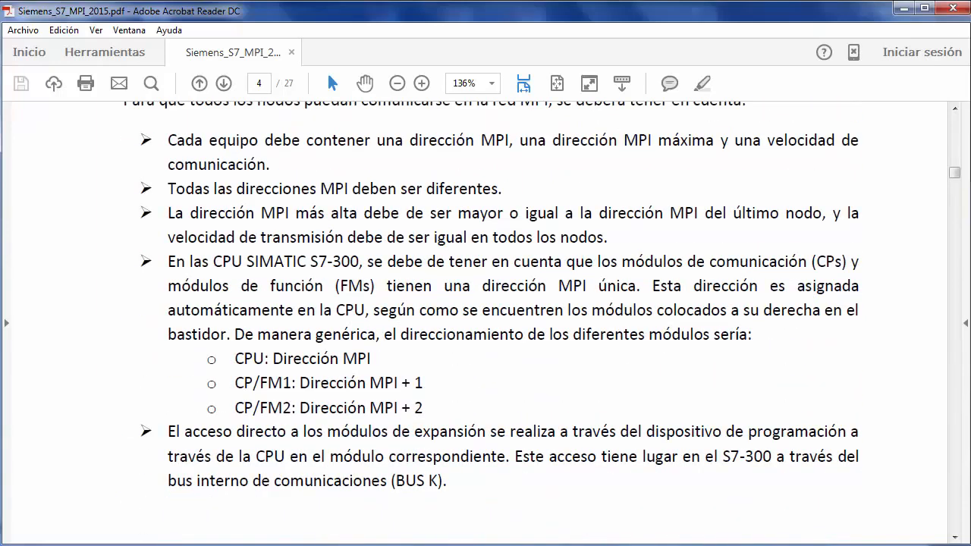
scroll(491, 323, "down", 3)
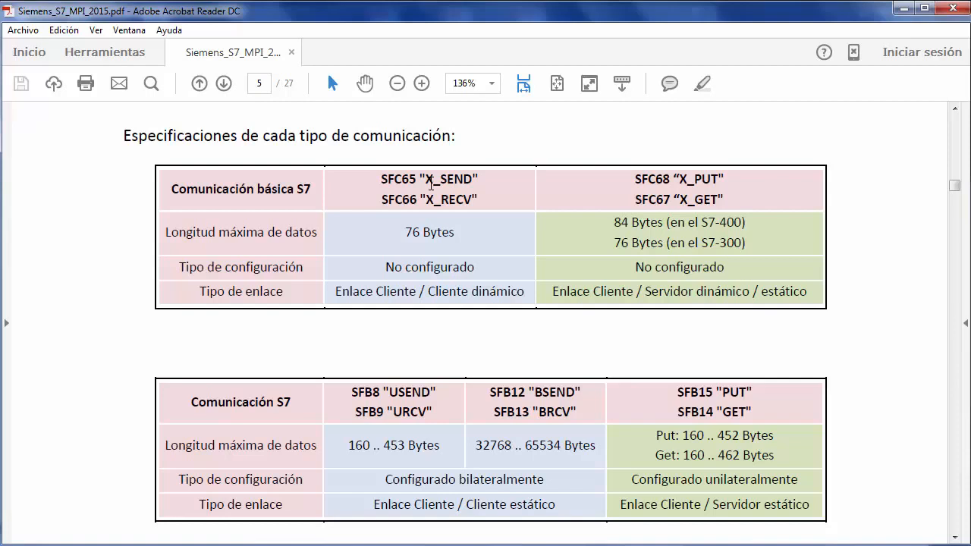
scroll(431, 184, "down", 5)
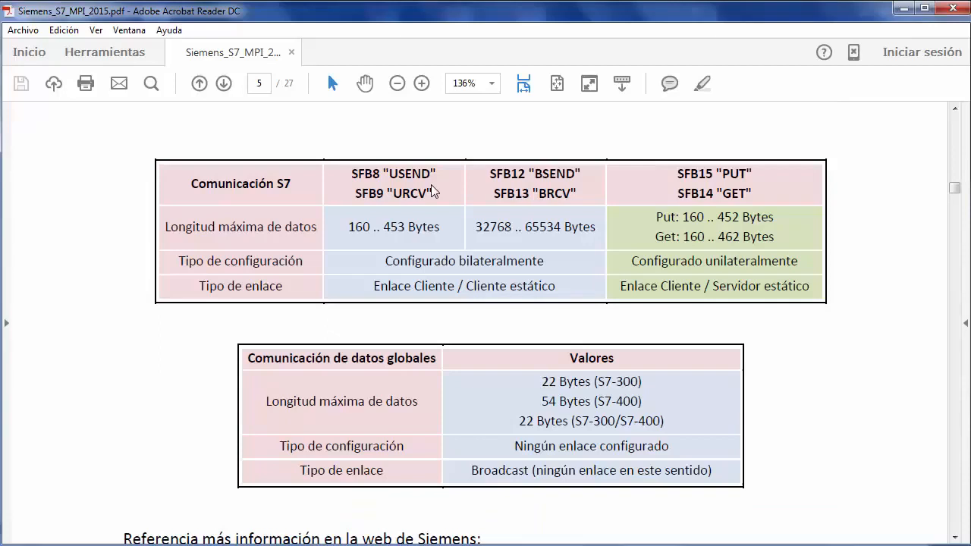
scroll(431, 190, "down", 5)
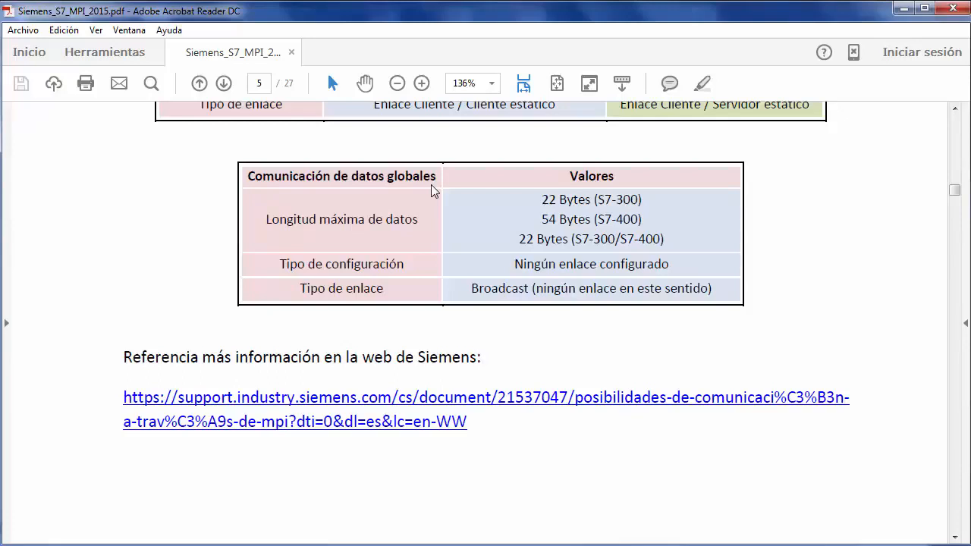
scroll(431, 190, "down", 5)
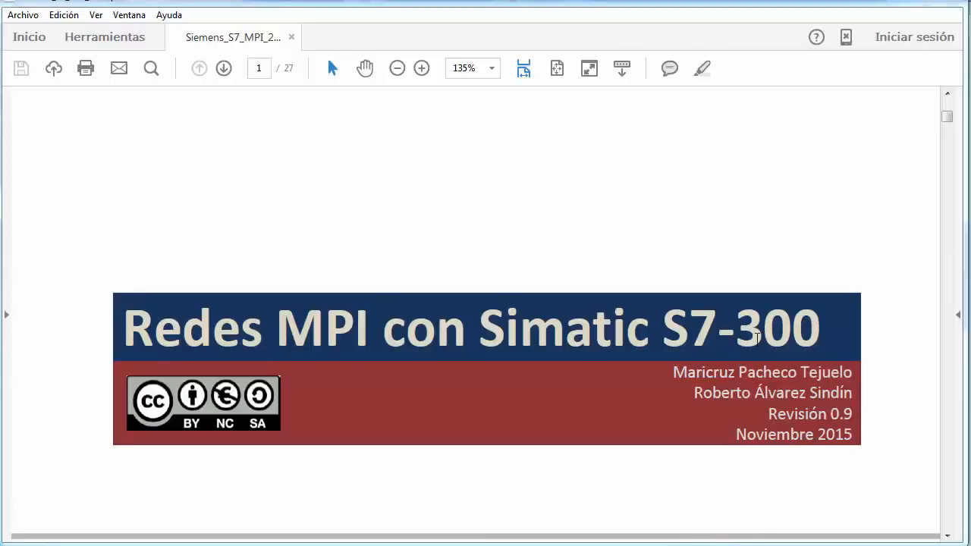
Go to the section "Configuración de una red MPI" from the document's table of contents and look through it.
scroll(779, 260, "down", 3)
scroll(779, 260, "down", 10)
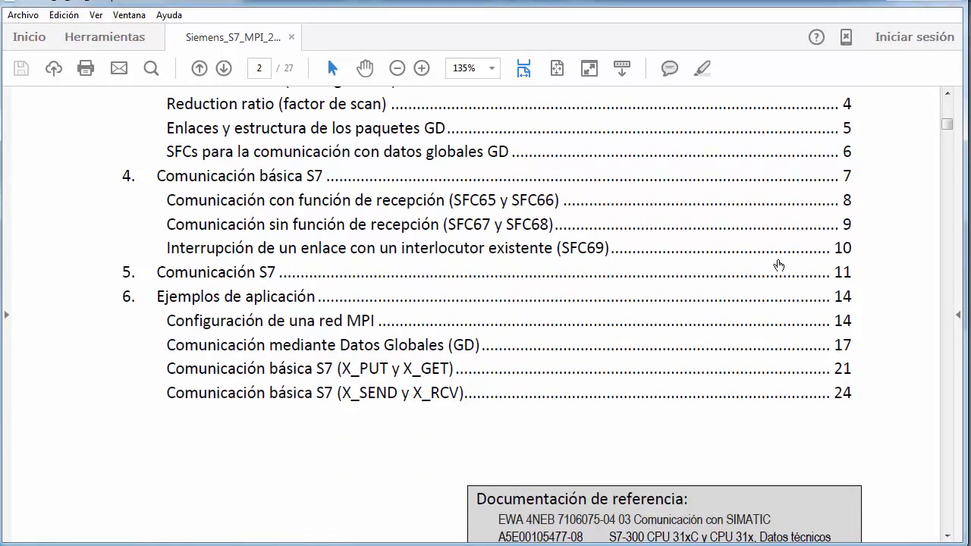
left_click(294, 325)
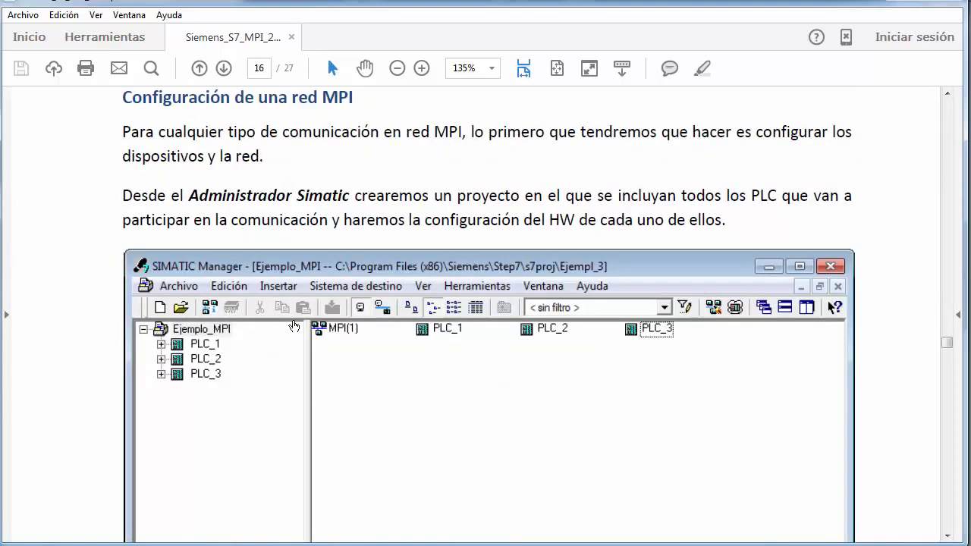
scroll(295, 322, "down", 1)
scroll(294, 321, "up", 1)
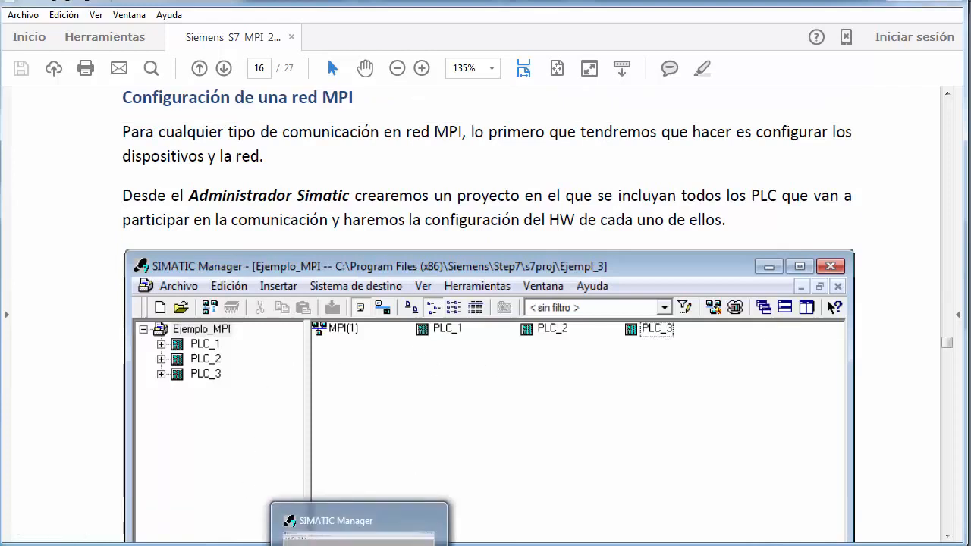
Switch to SIMATIC Manager and create a new project named "red mpi" in the default location.
left_click(359, 531)
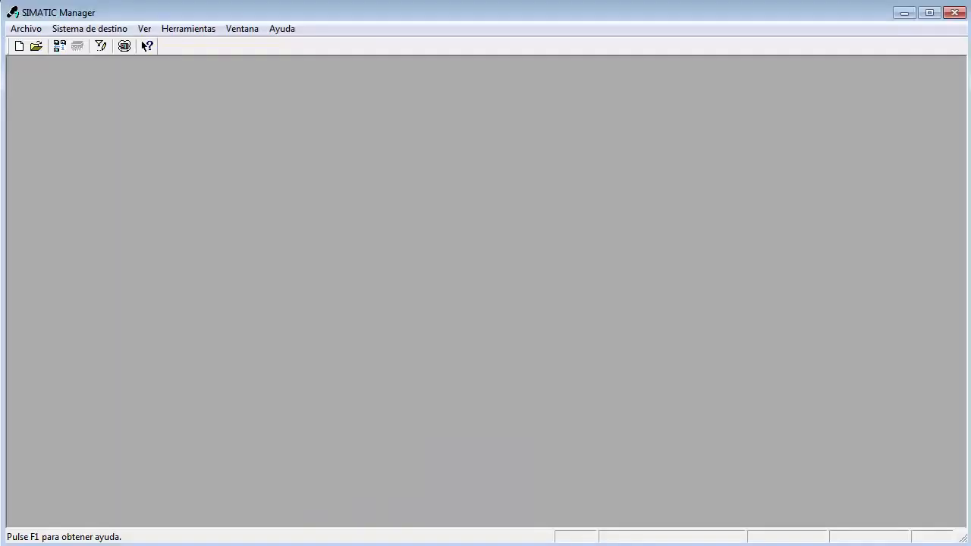
left_click(19, 46)
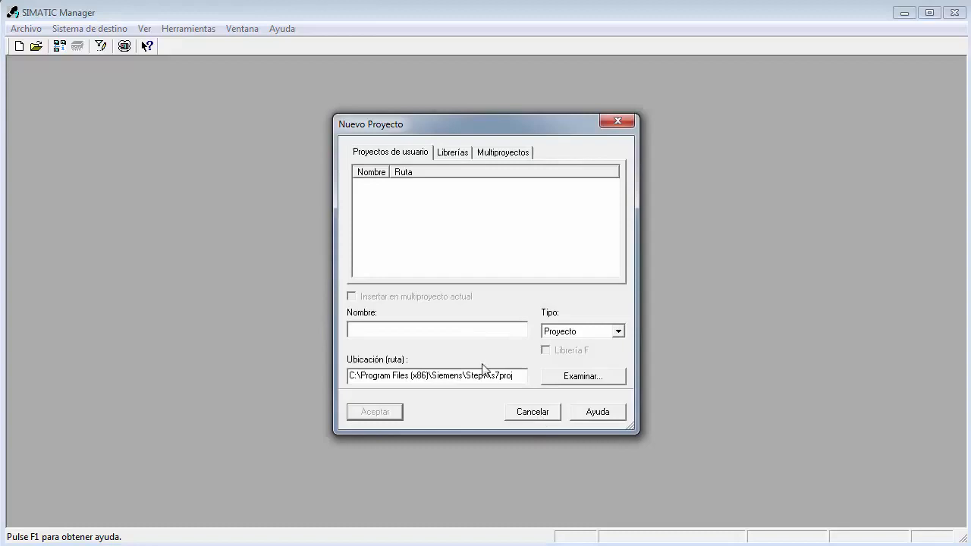
type("red mpi")
key("Return")
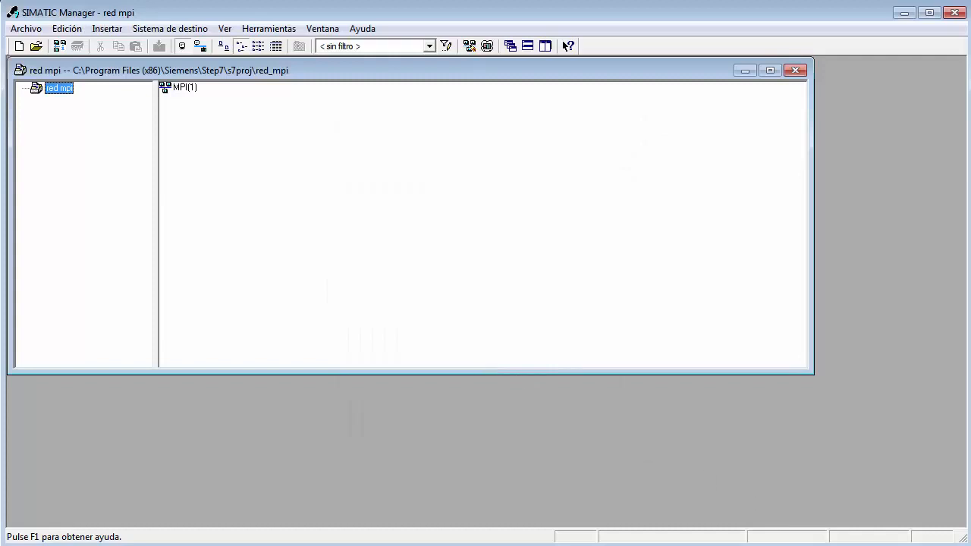
Insert a SIMATIC 300 station into the red mpi project and return to the project's top level.
right_click(258, 123)
mouse_move(332, 213)
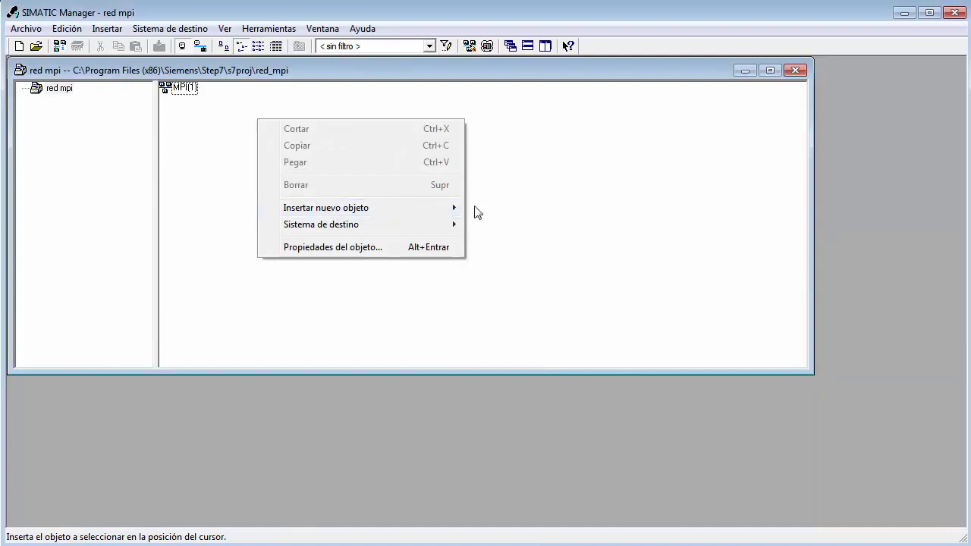
mouse_move(453, 211)
left_click(500, 223)
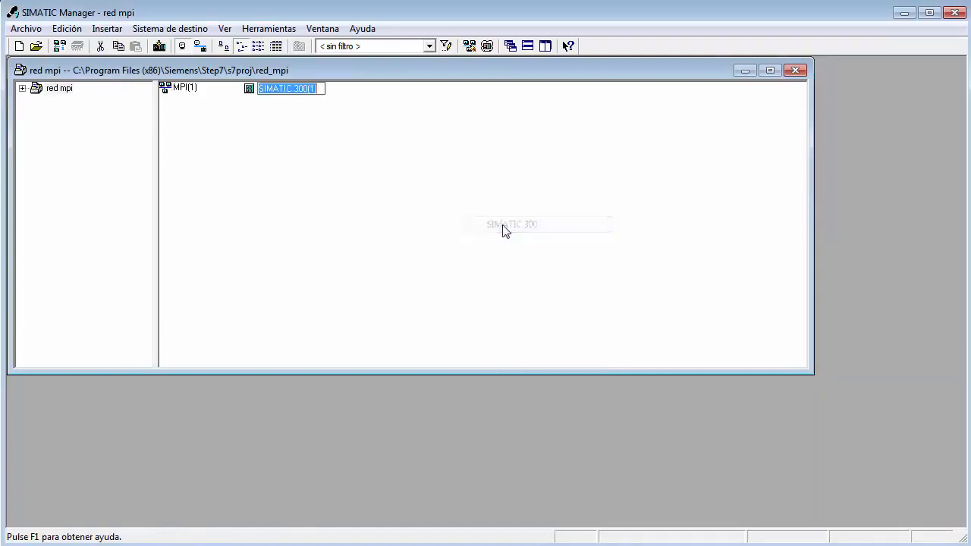
left_click(356, 168)
double_click(304, 91)
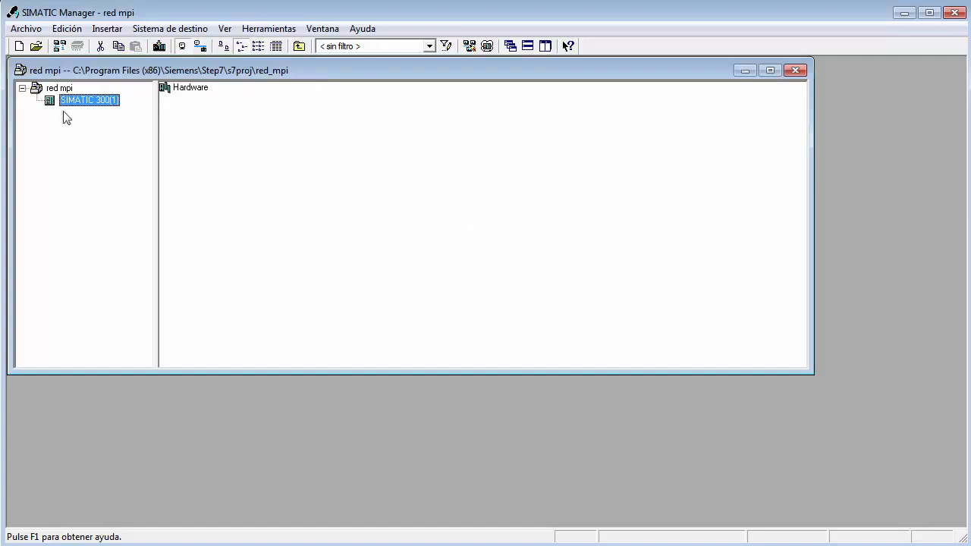
left_click(60, 89)
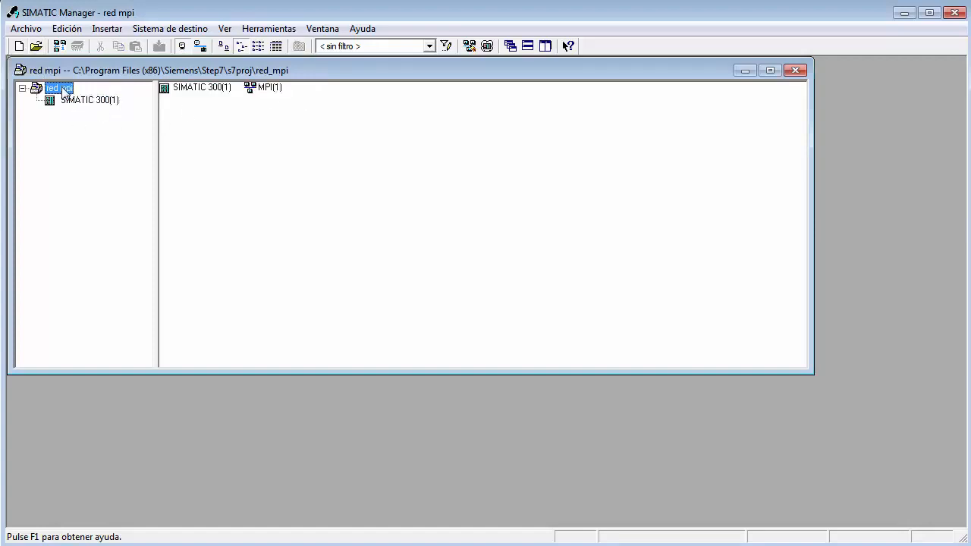
Rename the SIMATIC 300 station as 314-mpi2.
left_click(190, 89)
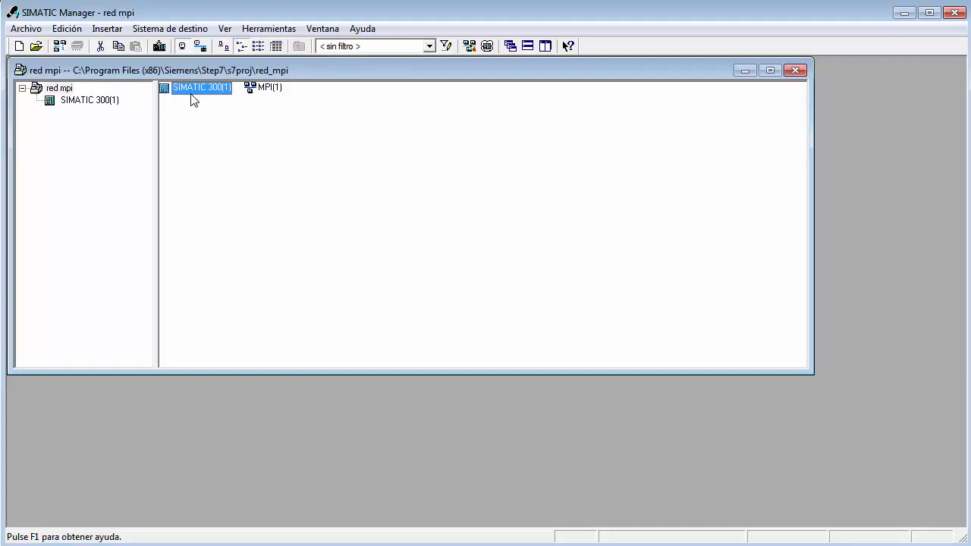
left_click(192, 91)
type("314-mpi2")
key("Return")
Insert a second SIMATIC 300 station into the project and name it 313-mpi3.
right_click(374, 114)
mouse_move(533, 205)
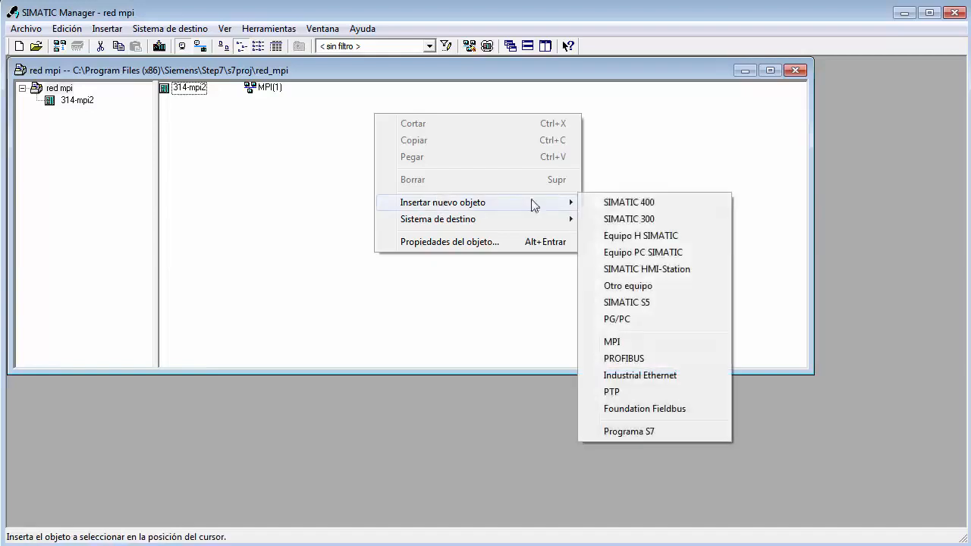
left_click(638, 218)
type("313-mpi3")
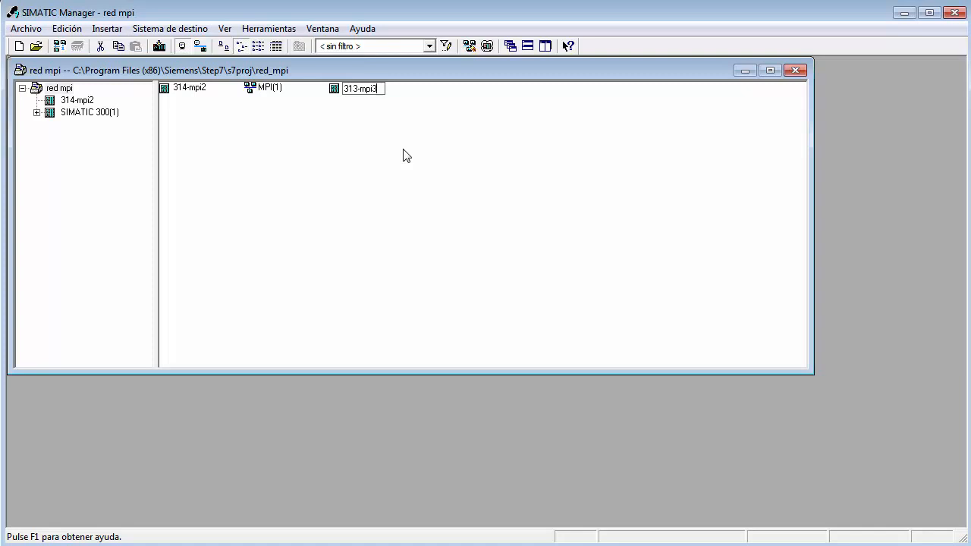
key("Return")
Insert a third SIMATIC 300 station into the project and name it 313-mpi7.
right_click(449, 110)
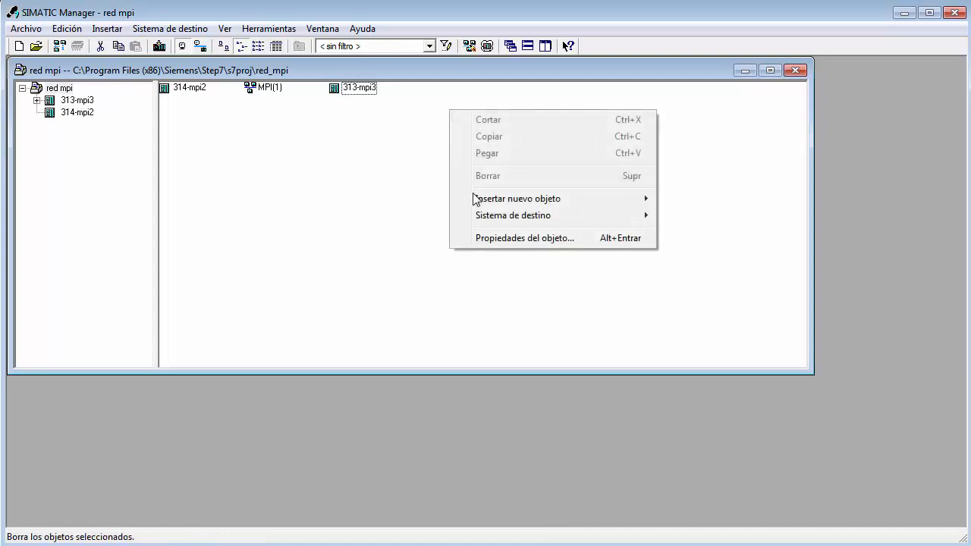
mouse_move(584, 204)
left_click(705, 216)
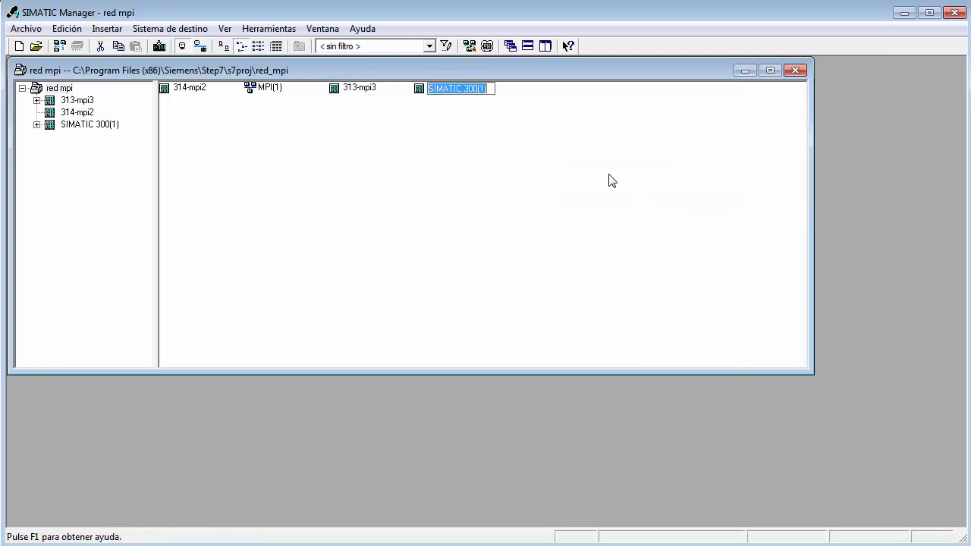
type("313-mpi7")
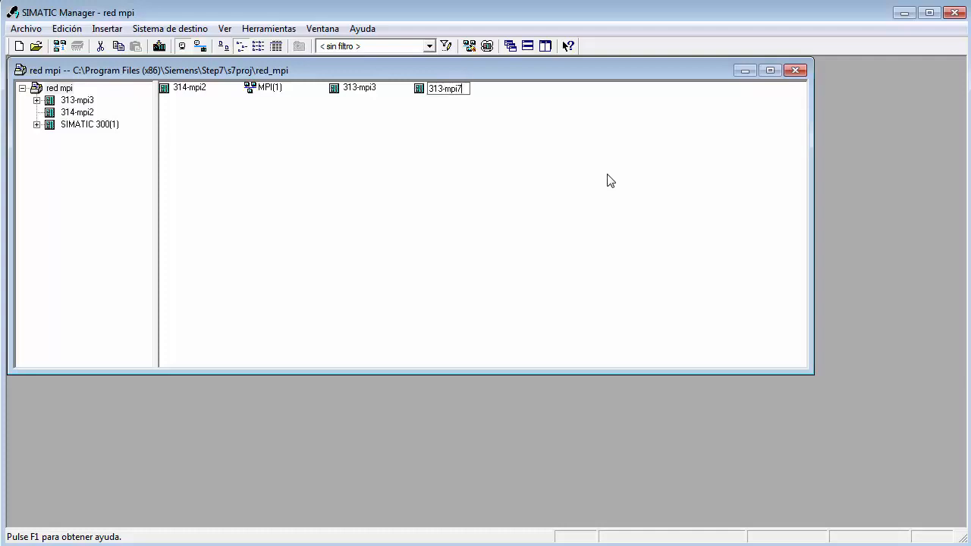
key("Return")
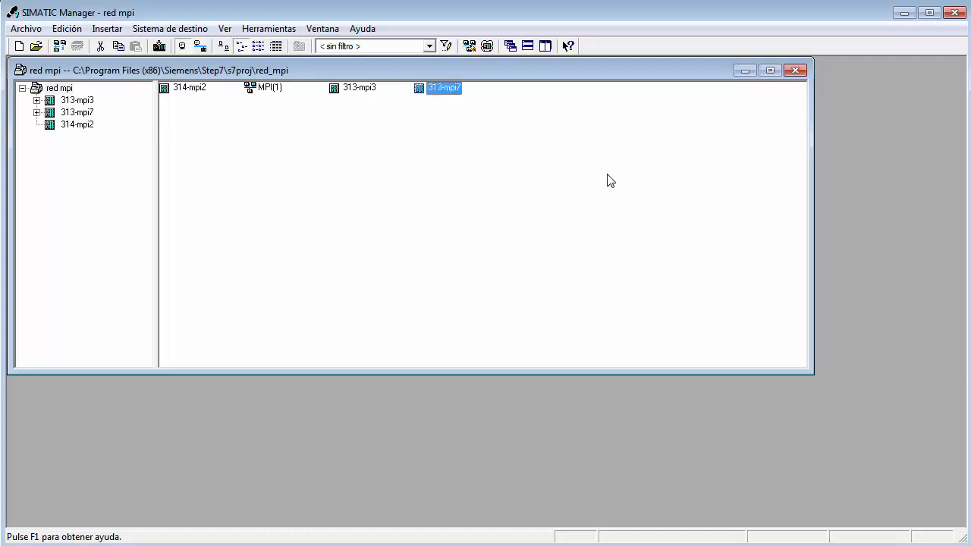
Open the hardware configuration of the 314-mpi2 station and move its window up to show it fully.
double_click(184, 89)
double_click(191, 88)
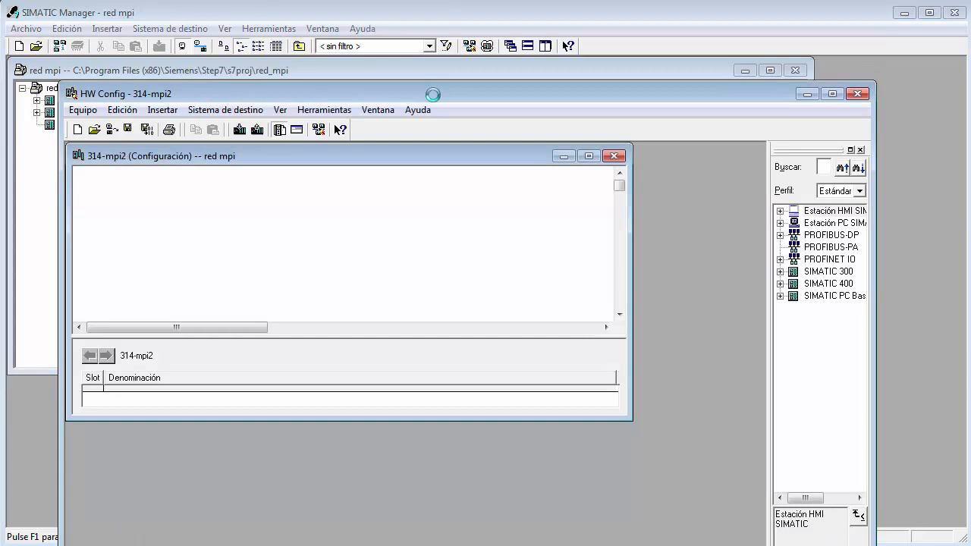
left_click_drag(433, 95, 431, 0)
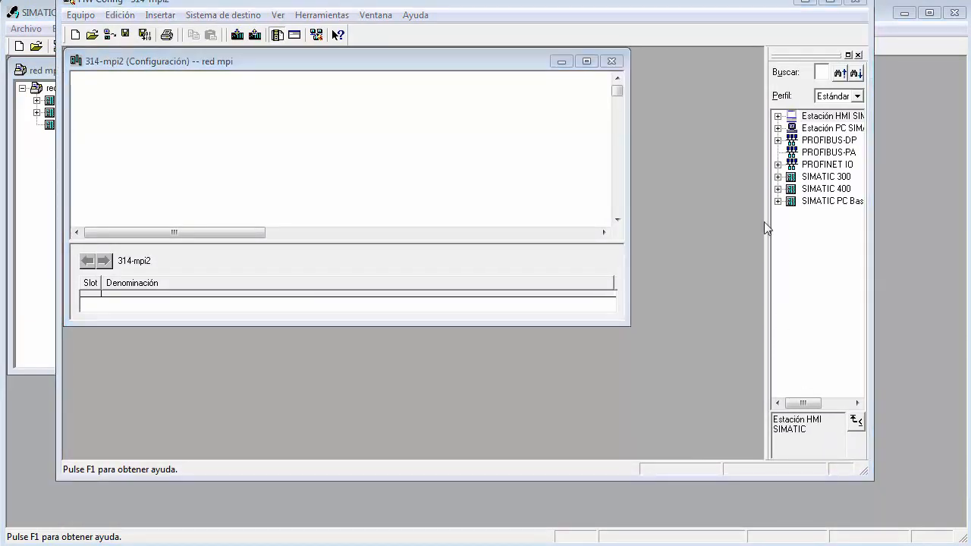
Widen the hardware catalog and insert the SIMATIC 300 rack "Perfil soporte" into the 314-mpi2 station.
left_click(778, 177)
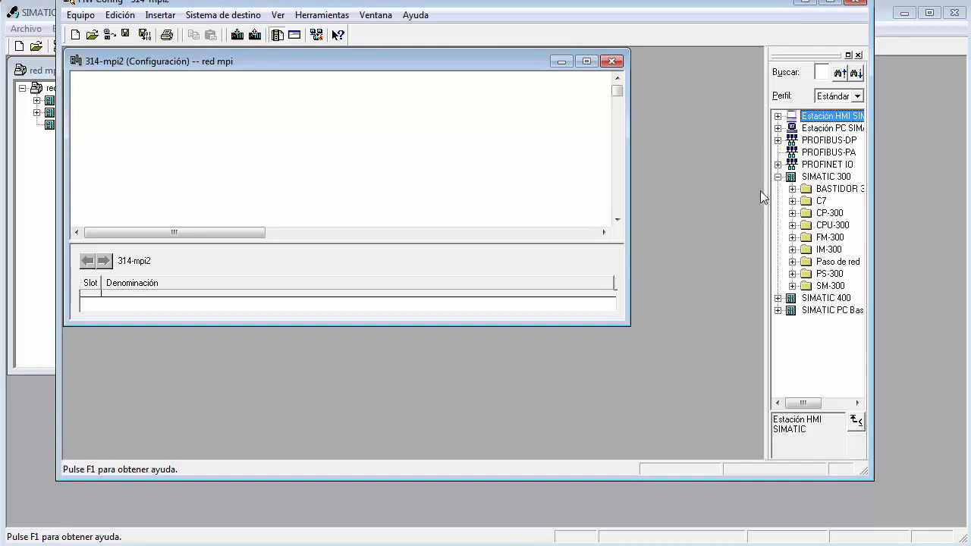
left_click_drag(765, 196, 675, 199)
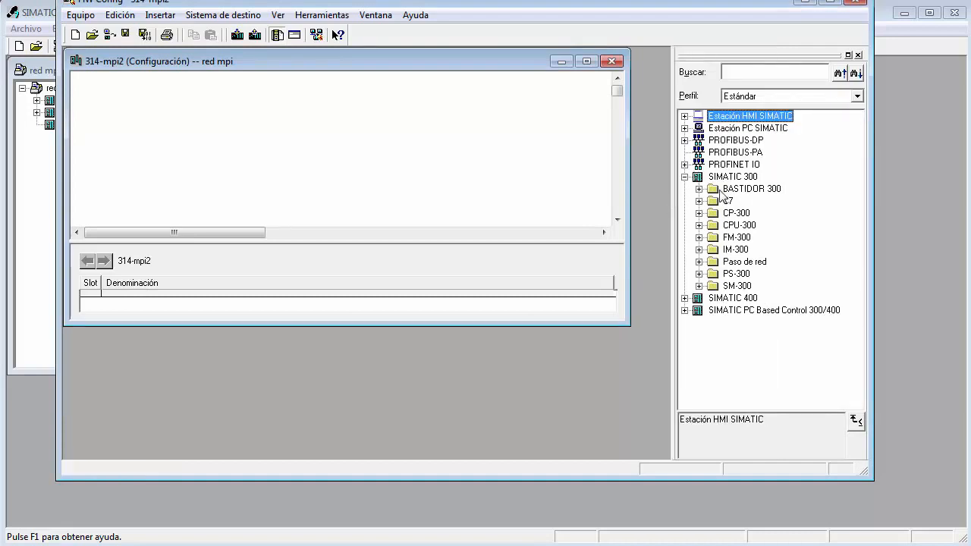
left_click(700, 189)
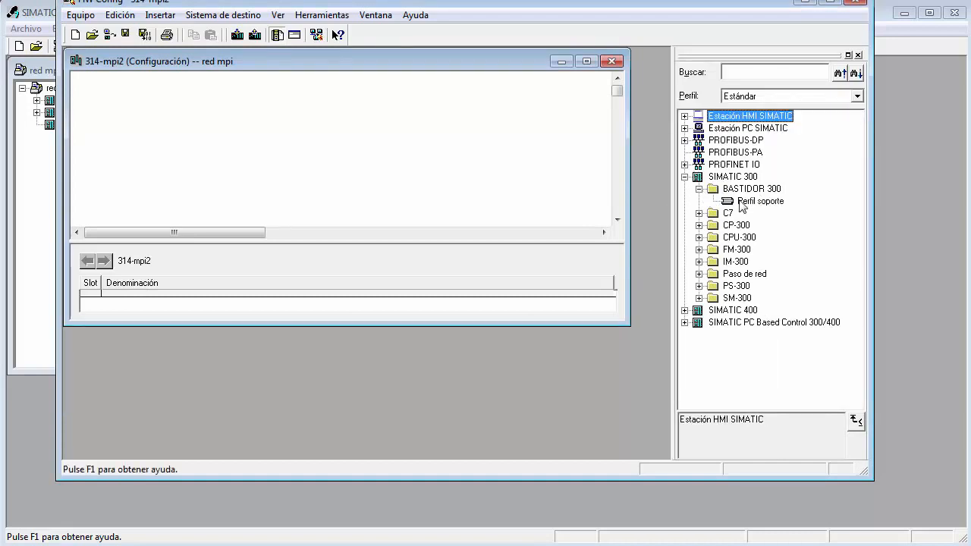
double_click(745, 202)
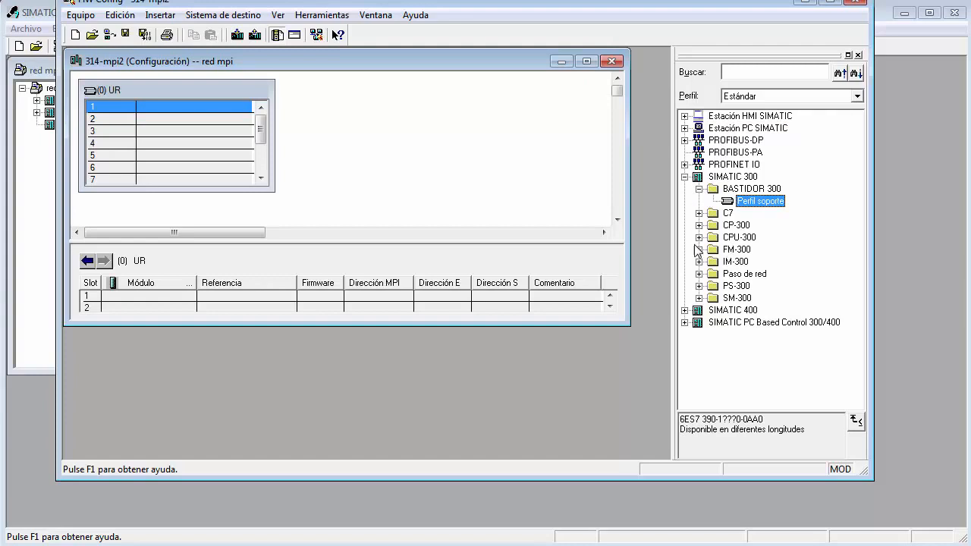
Insert CPU 314C-2 DP 6ES7 314-6CG03-0AB0 V2.0 in slot 2 of the 314-mpi2 rack, leaving its PROFIBUS interface unconnected.
left_click(700, 238)
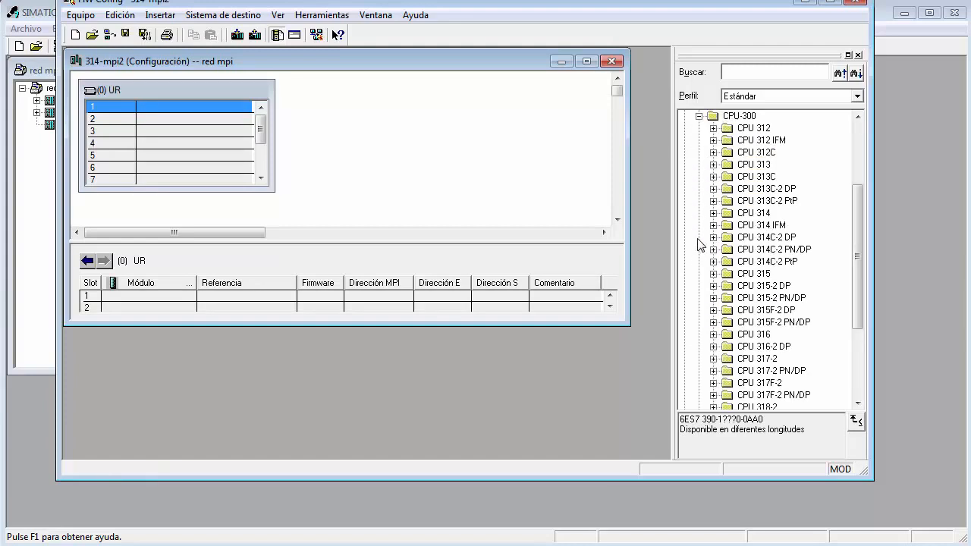
left_click(713, 237)
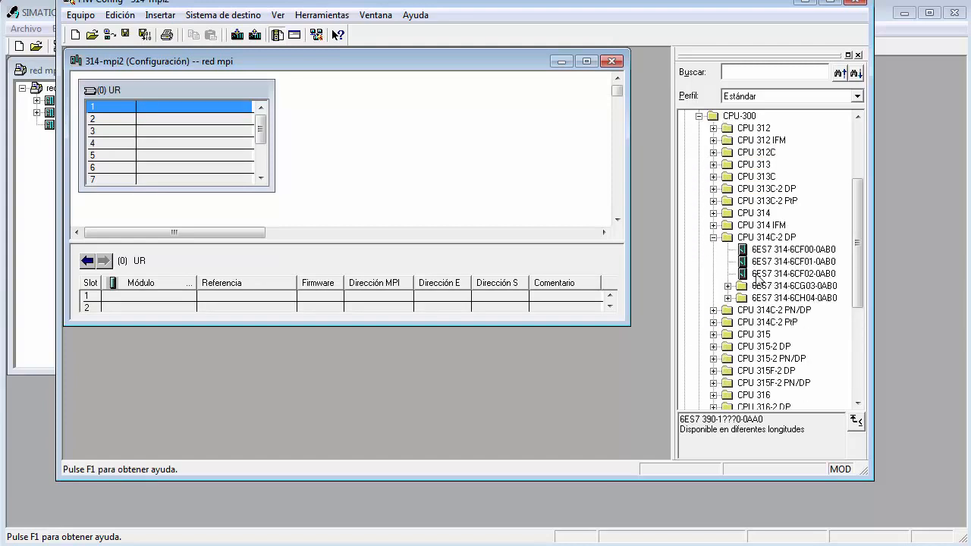
left_click(729, 286)
left_click(772, 288)
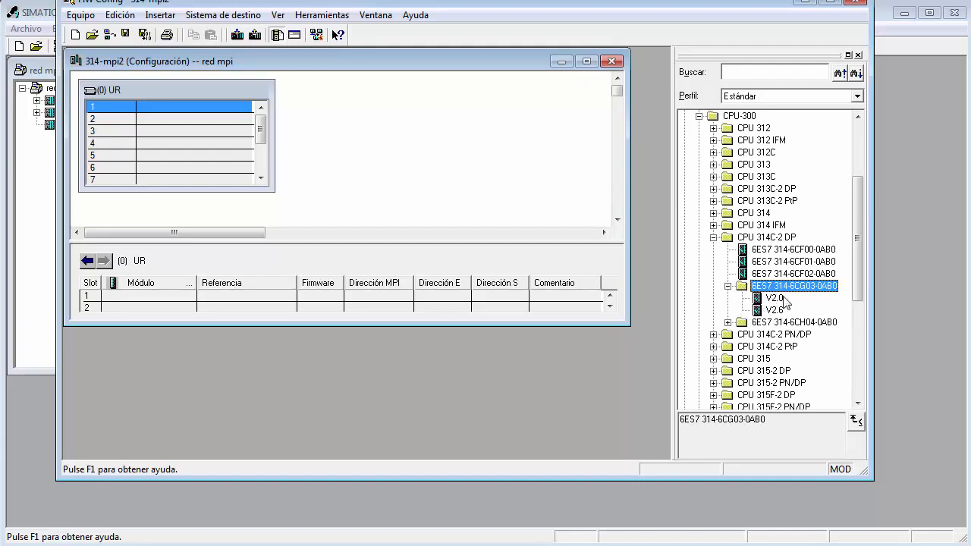
double_click(767, 299)
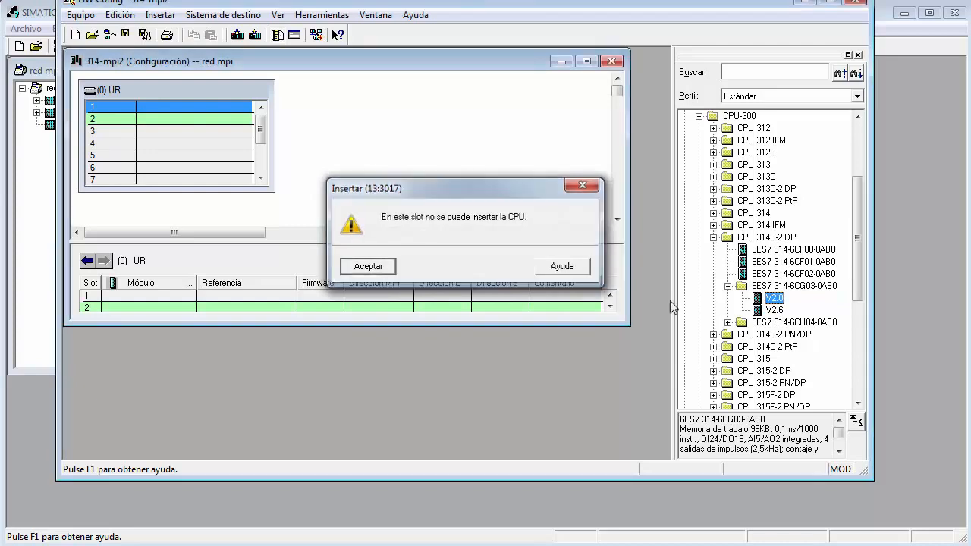
left_click(383, 265)
left_click_drag(158, 152, 157, 125)
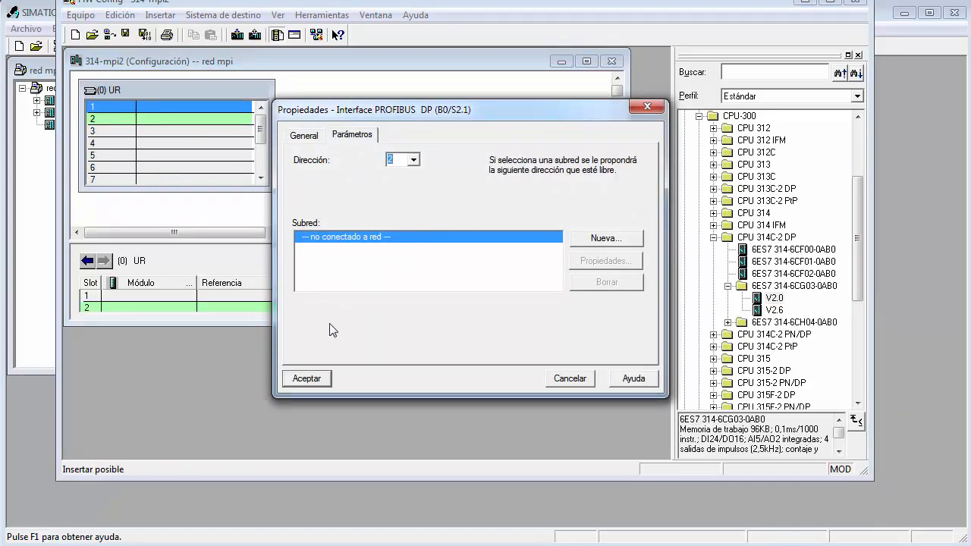
left_click(312, 379)
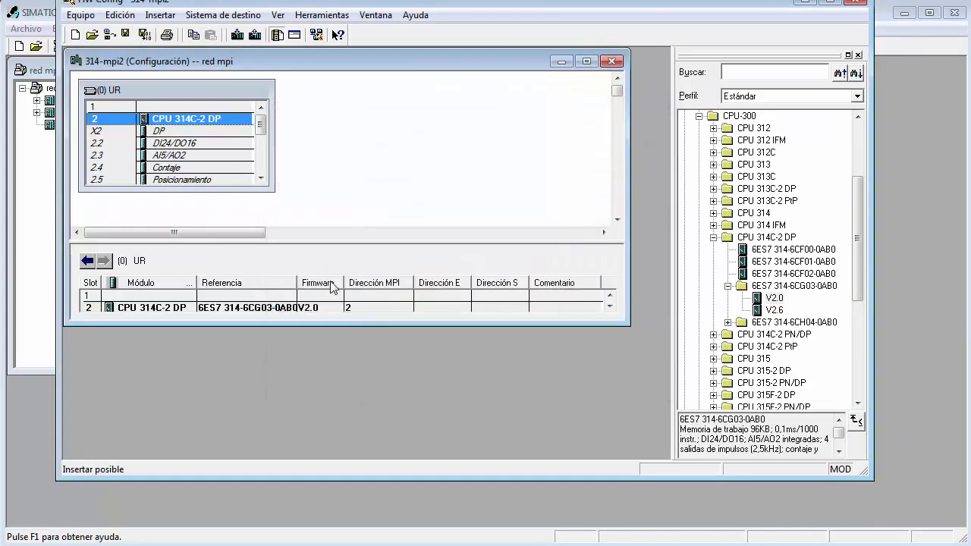
Enlarge the 314-mpi2 configuration window, its module detail table and the rack to show more slots.
left_click_drag(343, 324, 343, 403)
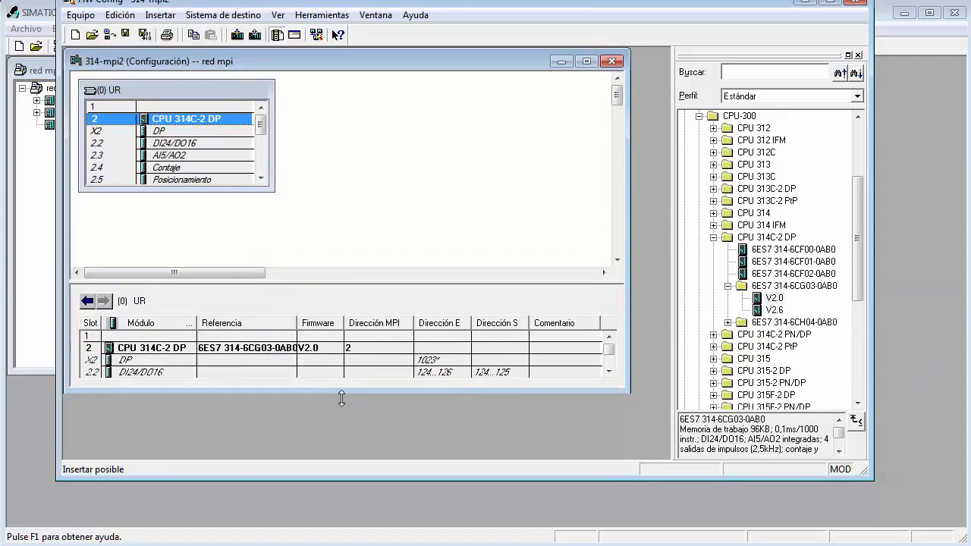
left_click_drag(340, 293, 340, 253)
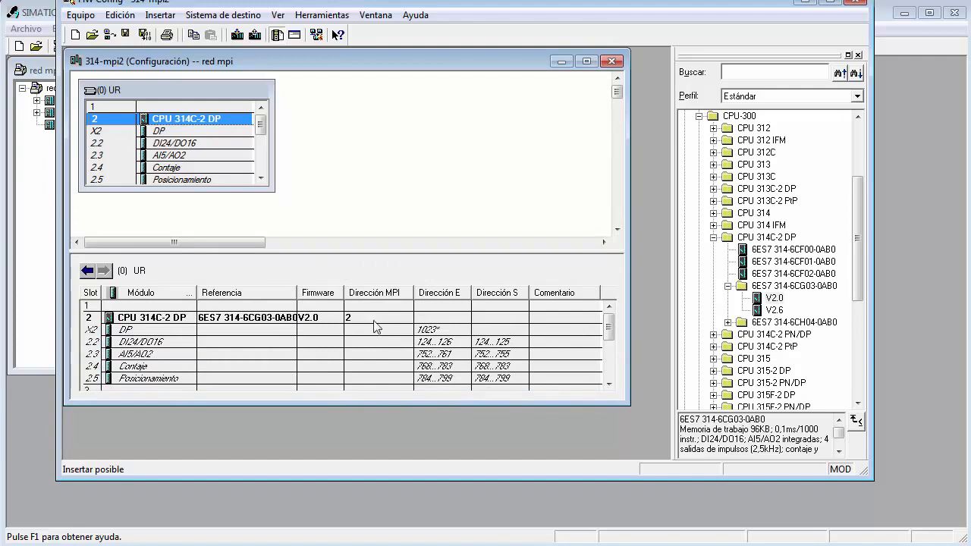
left_click_drag(245, 191, 241, 218)
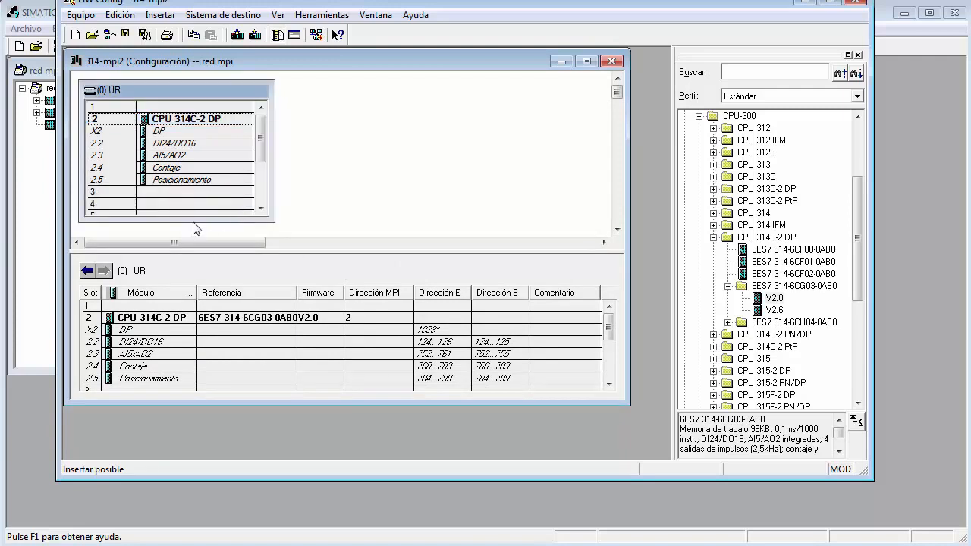
Search the hardware catalog for sm322 and insert the SM 322 DO8xDC24V/2A module (6ES7 322-1BF01-0AA0) in slot 4.
left_click(175, 203)
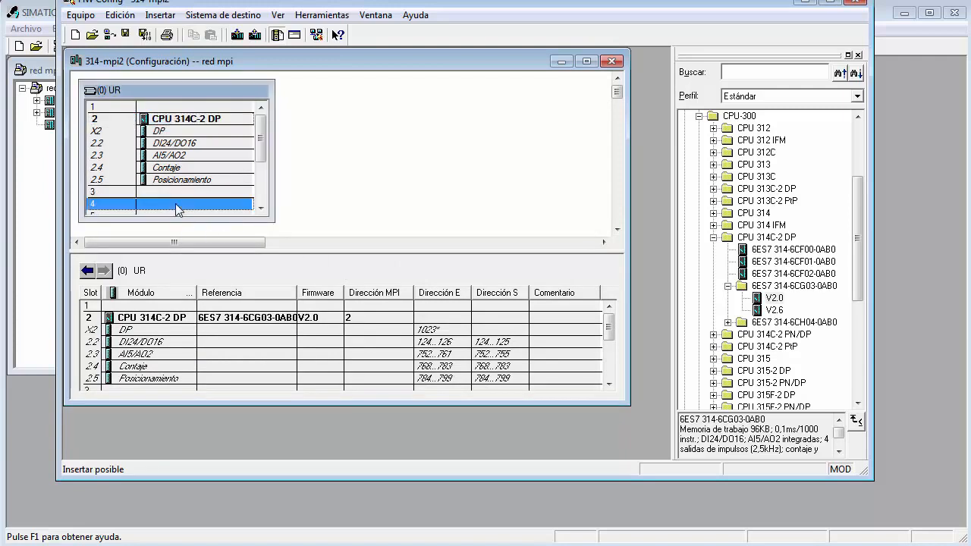
left_click(713, 237)
left_click(741, 71)
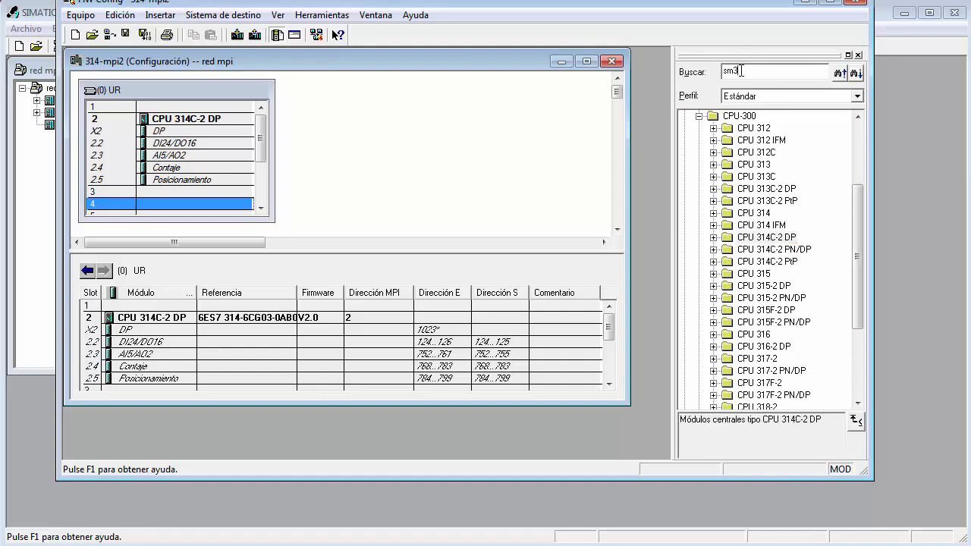
key("Return")
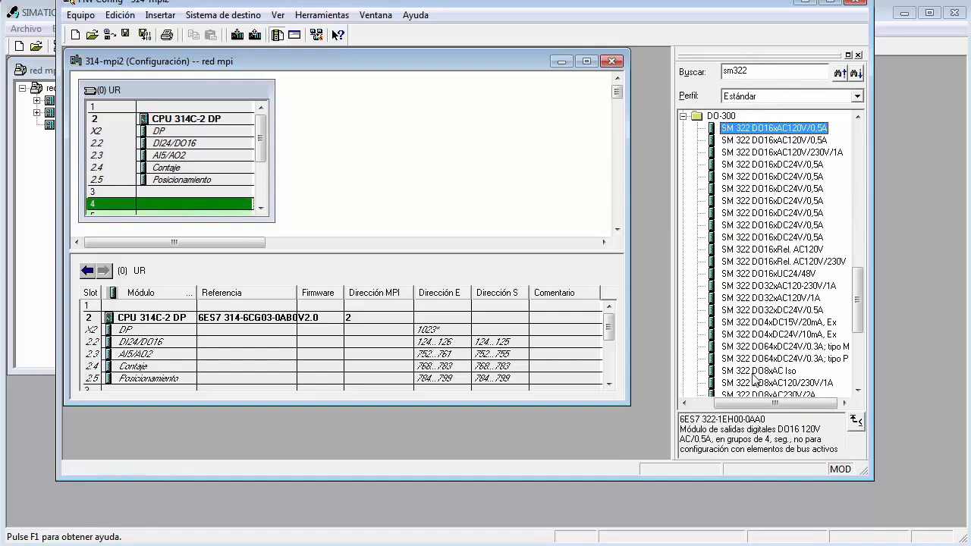
left_click(757, 346)
scroll(753, 363, "down", 2)
scroll(751, 362, "down", 1)
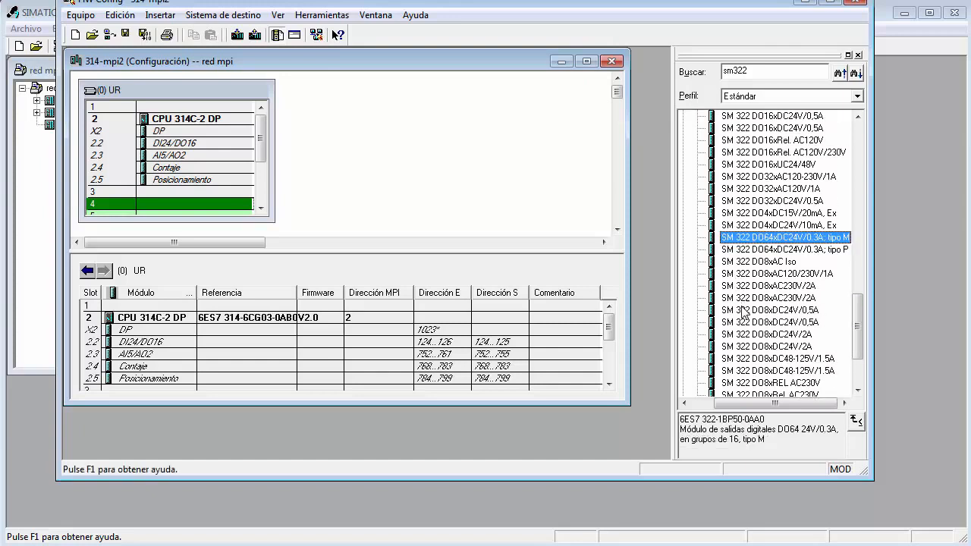
scroll(752, 340, "down", 2)
left_click(744, 275)
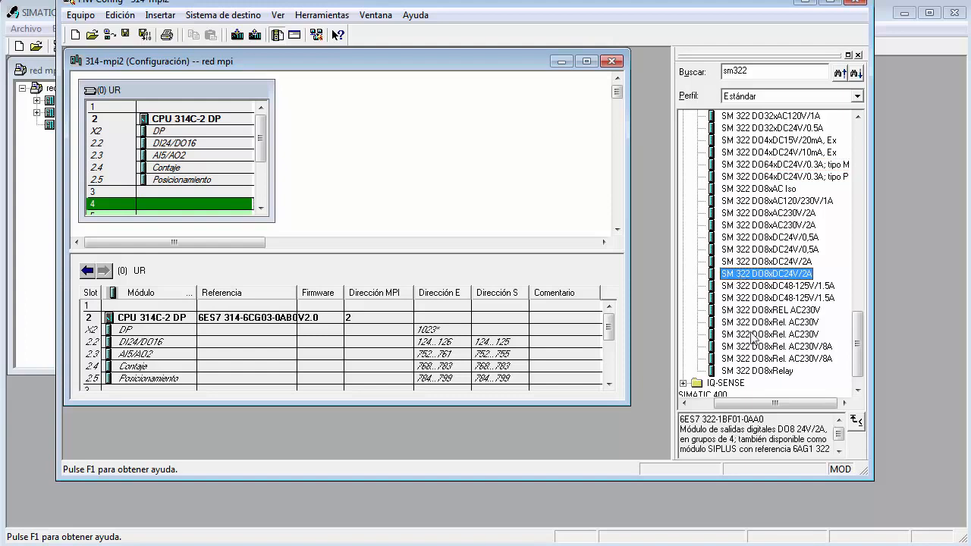
double_click(760, 275)
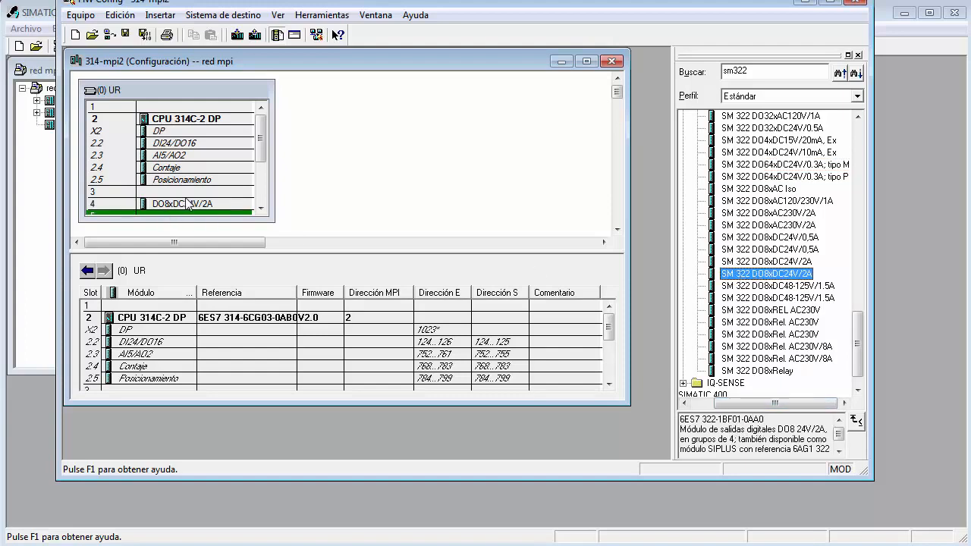
Save and compile the 314-mpi2 configuration and switch to the hardware configuration of the 313-mpi3 station.
left_click(145, 36)
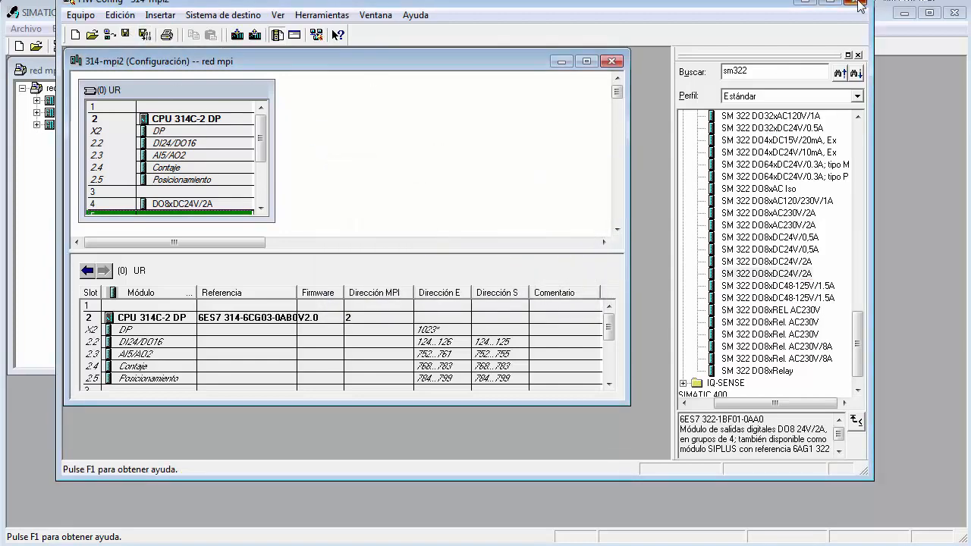
left_click(856, 3)
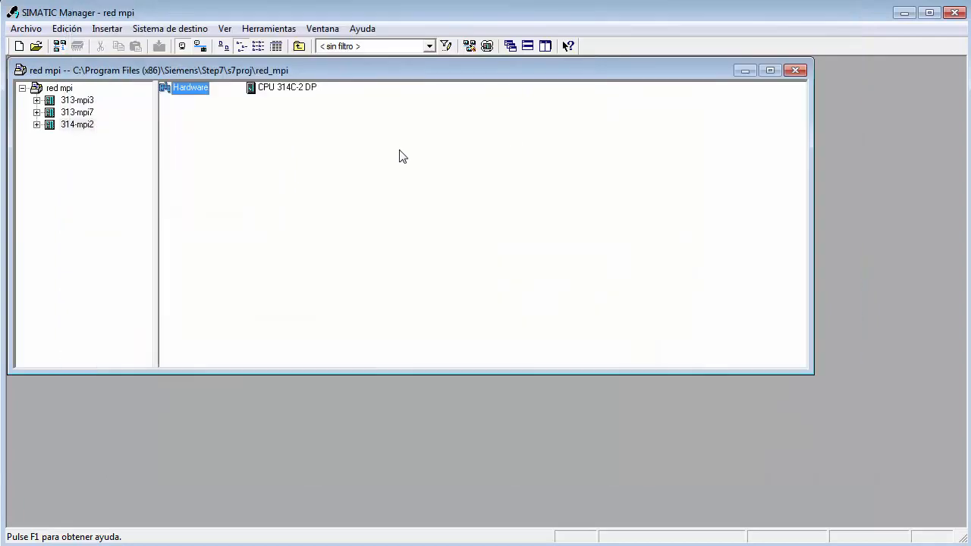
left_click(78, 101)
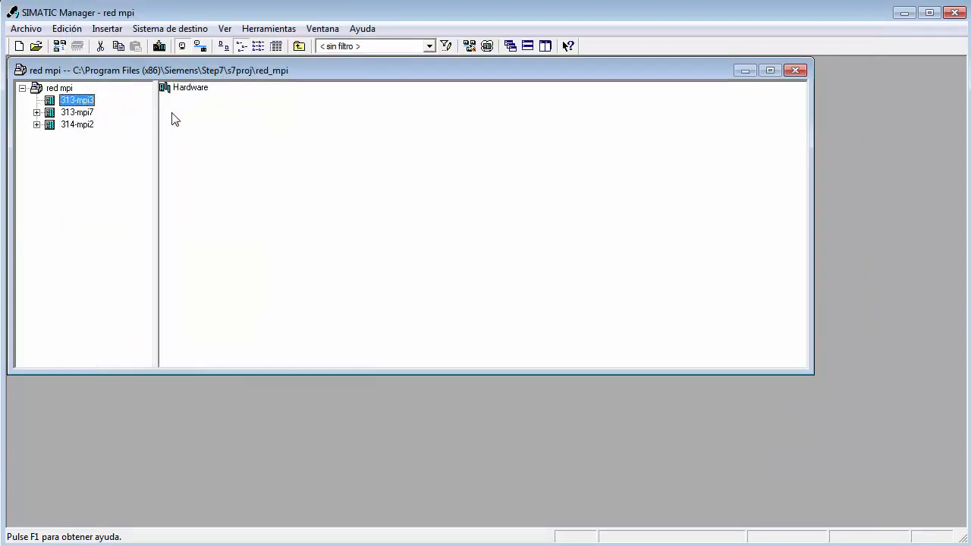
double_click(200, 88)
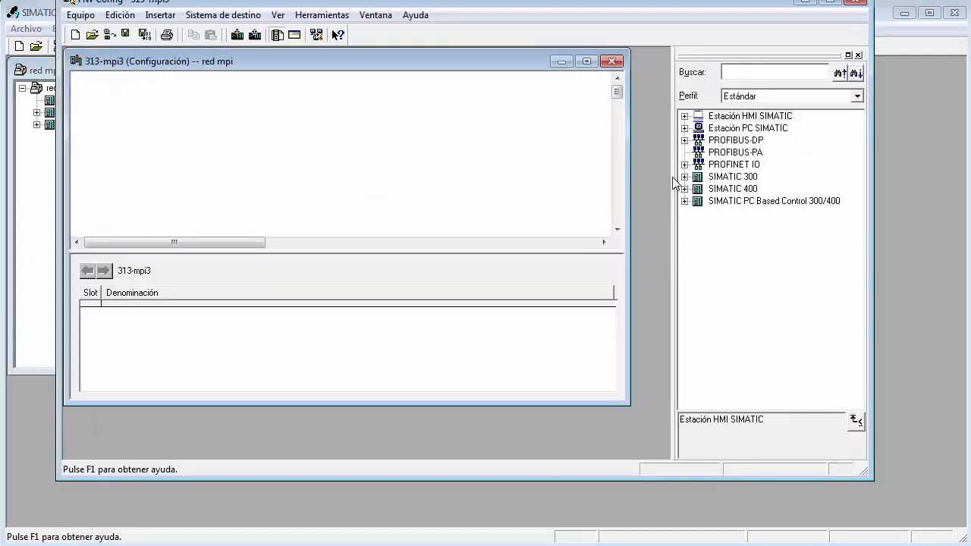
Insert the SIMATIC 300 rack "Perfil soporte" into the 313-mpi3 station.
left_click(685, 177)
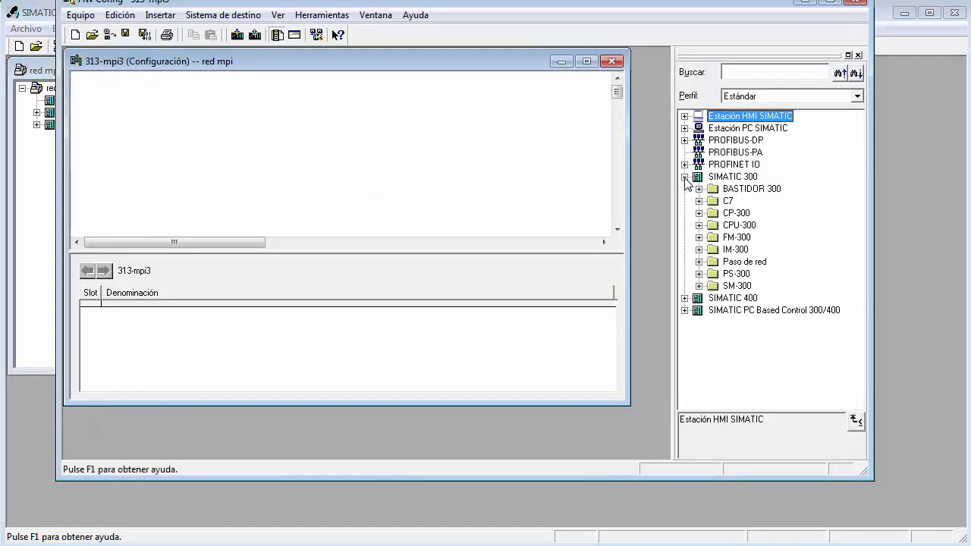
left_click(698, 188)
left_click_drag(759, 201, 446, 182)
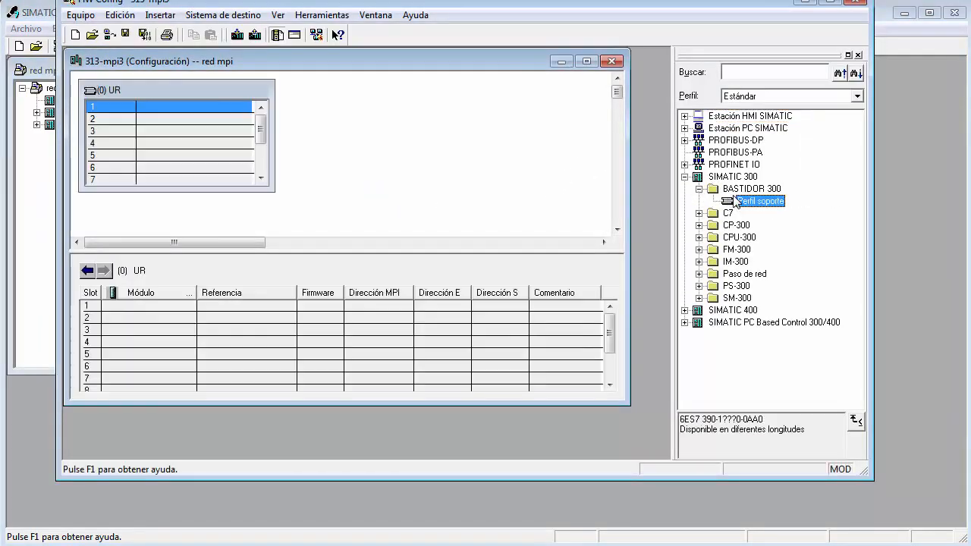
Insert CPU 313C 6ES7 313-5BE01-0AB0 in slot 2 of the 313-mpi3 rack.
left_click(699, 237)
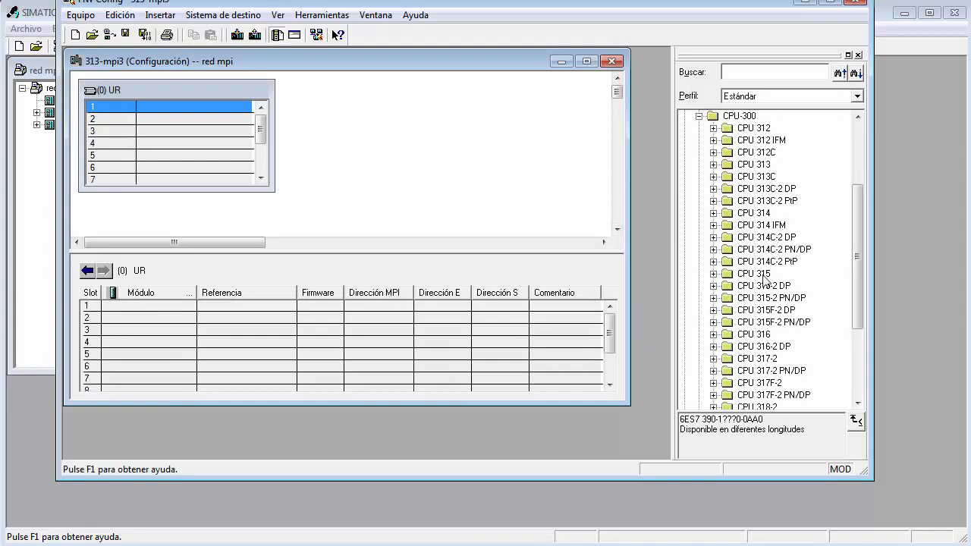
left_click(714, 178)
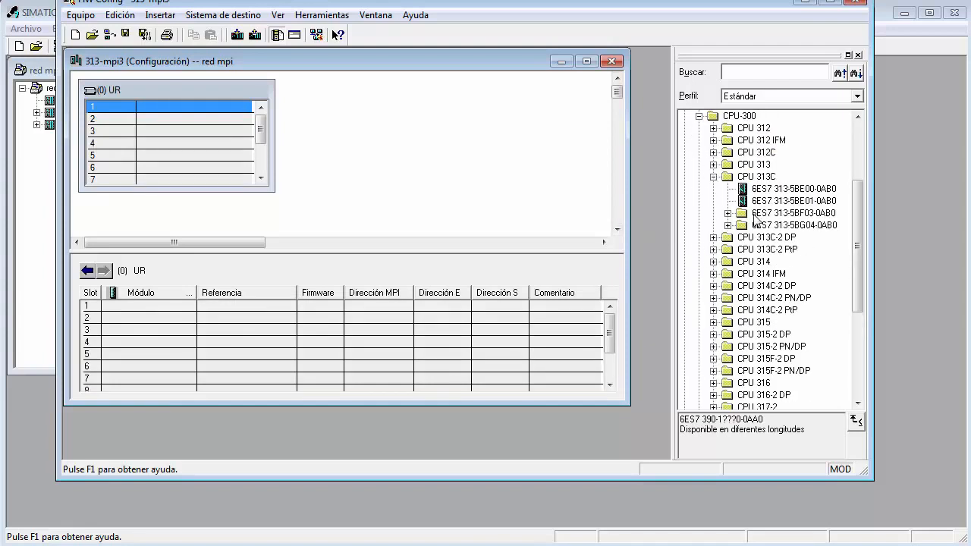
left_click(778, 201)
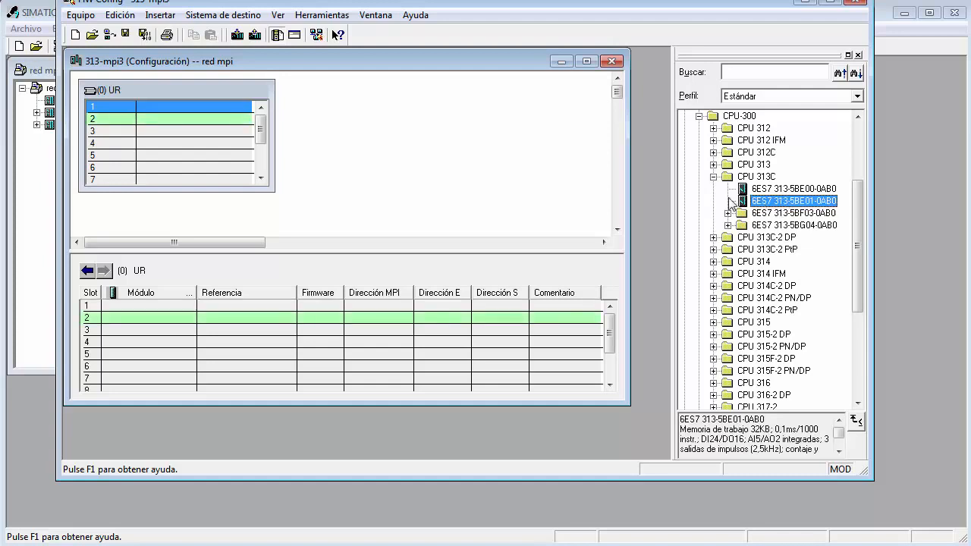
left_click(173, 120)
double_click(779, 201)
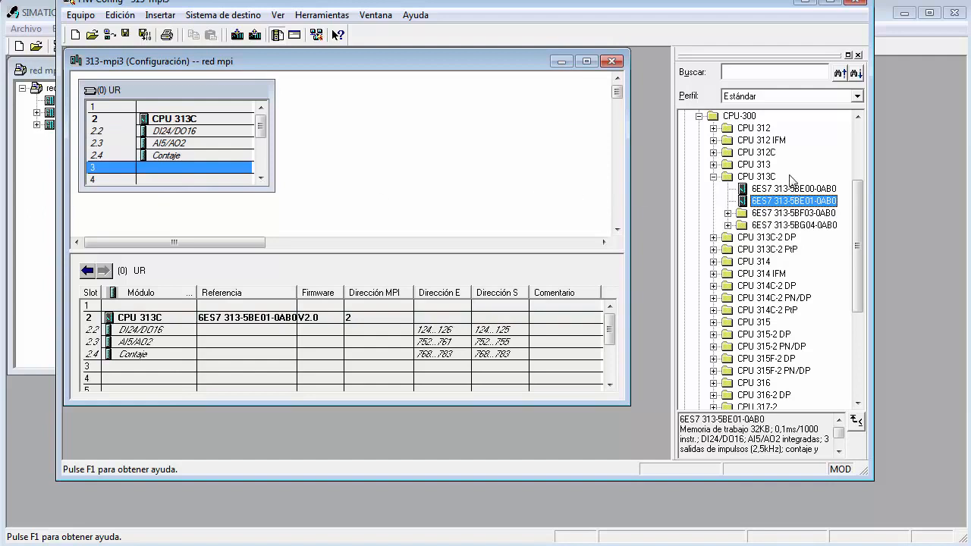
Insert the PROFIBUS communication processor CP 342-5, 6GK7 342-5DA02-0XE0 V5.0, in slot 4 of the 313-mpi3 rack.
left_click(714, 177)
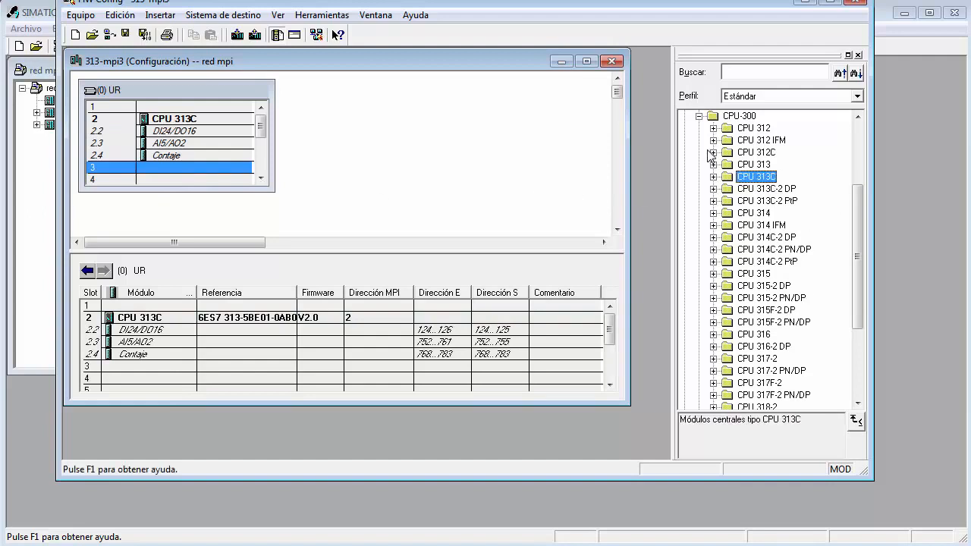
left_click(699, 116)
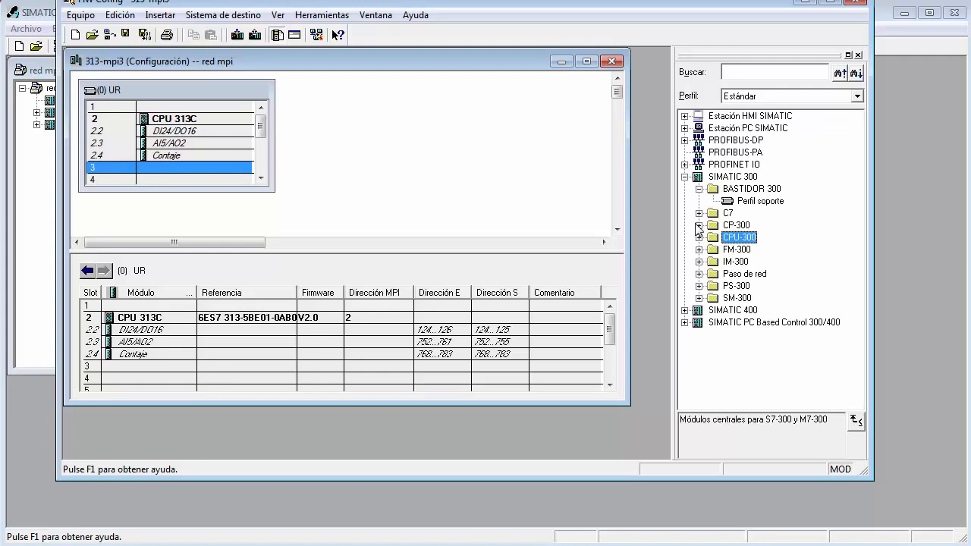
left_click(698, 225)
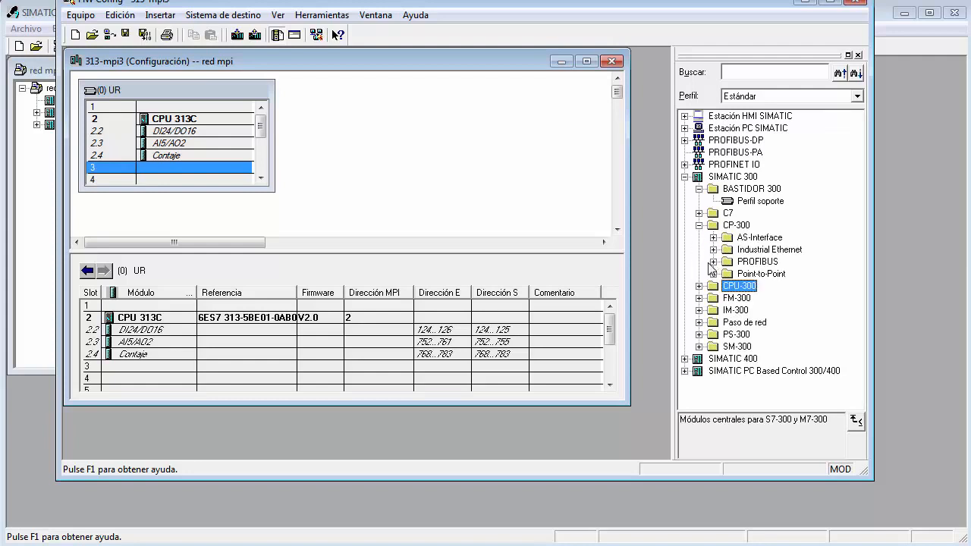
left_click(713, 262)
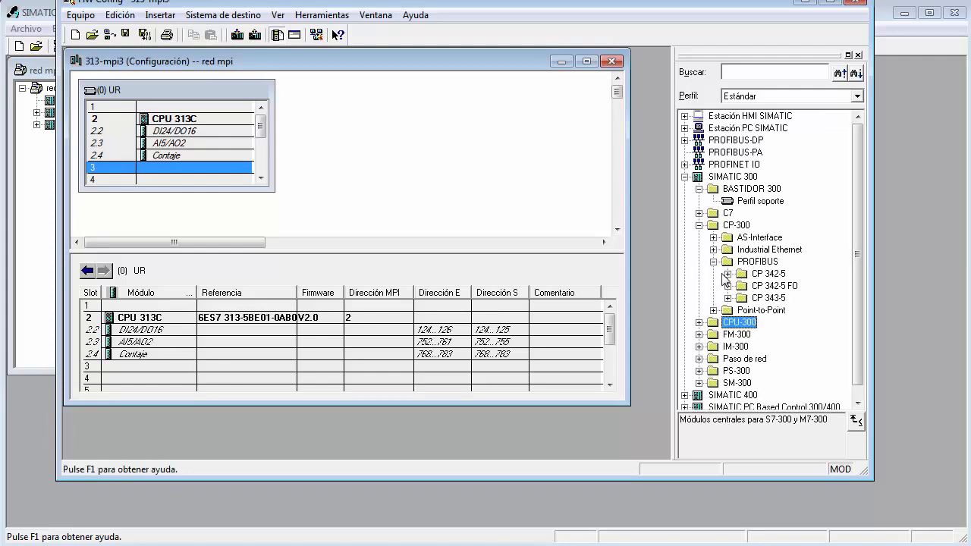
left_click(726, 274)
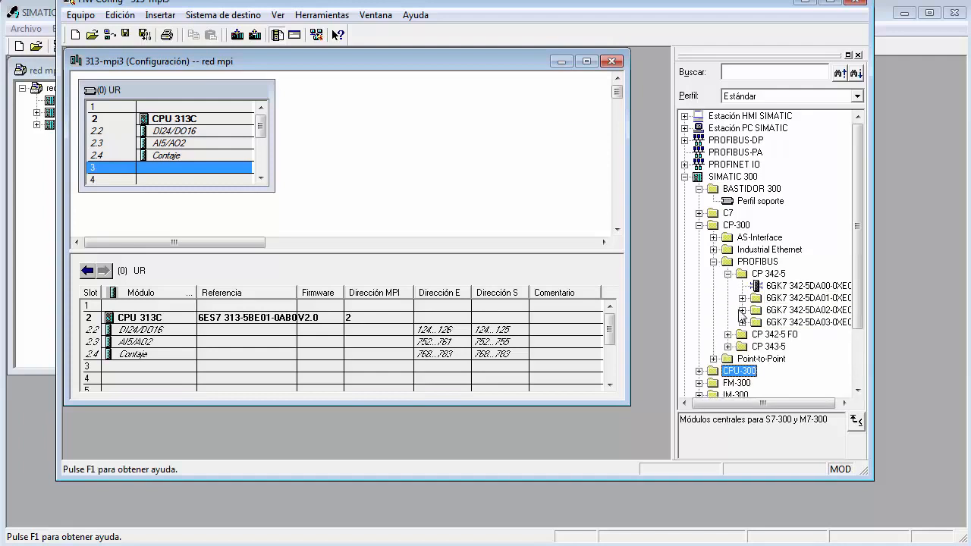
left_click(742, 310)
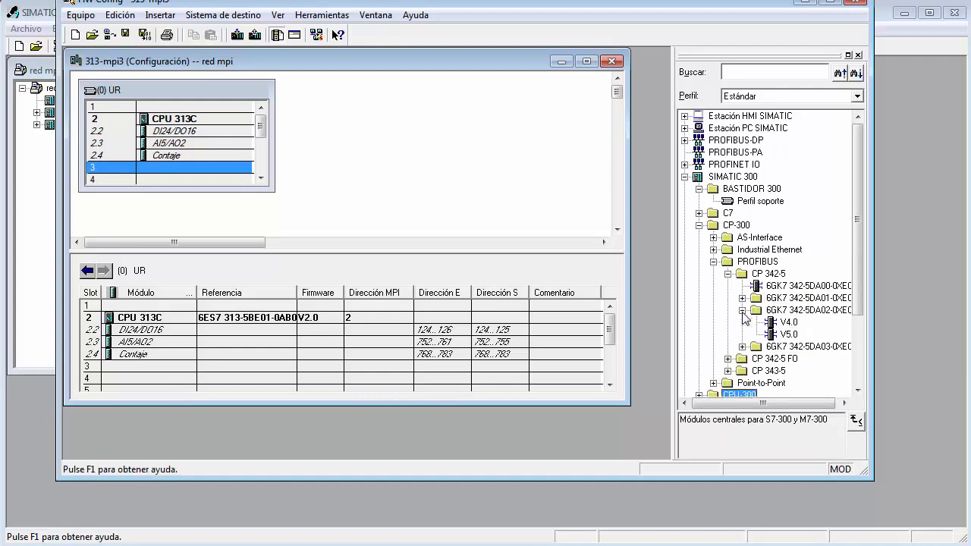
left_click(786, 335)
left_click_drag(784, 334, 183, 178)
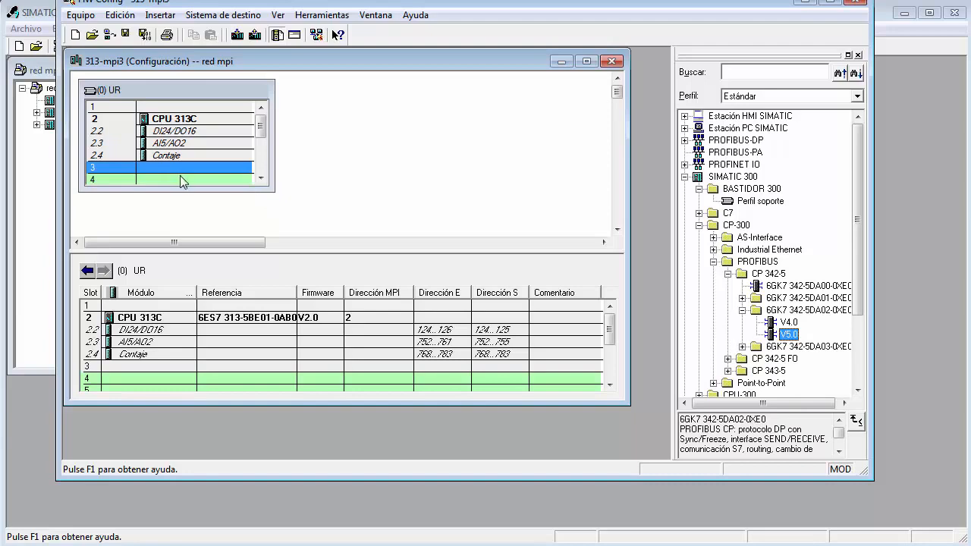
double_click(784, 334)
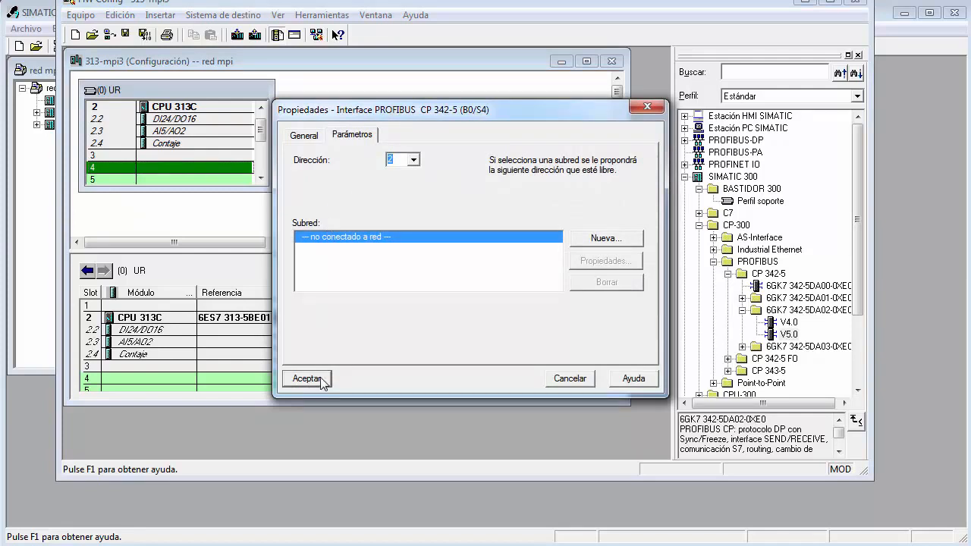
Accept the CP 342-5 PROFIBUS interface with address 2 and no subnet, and save and compile the 313-mpi3 configuration.
left_click(303, 136)
left_click(370, 134)
left_click(309, 378)
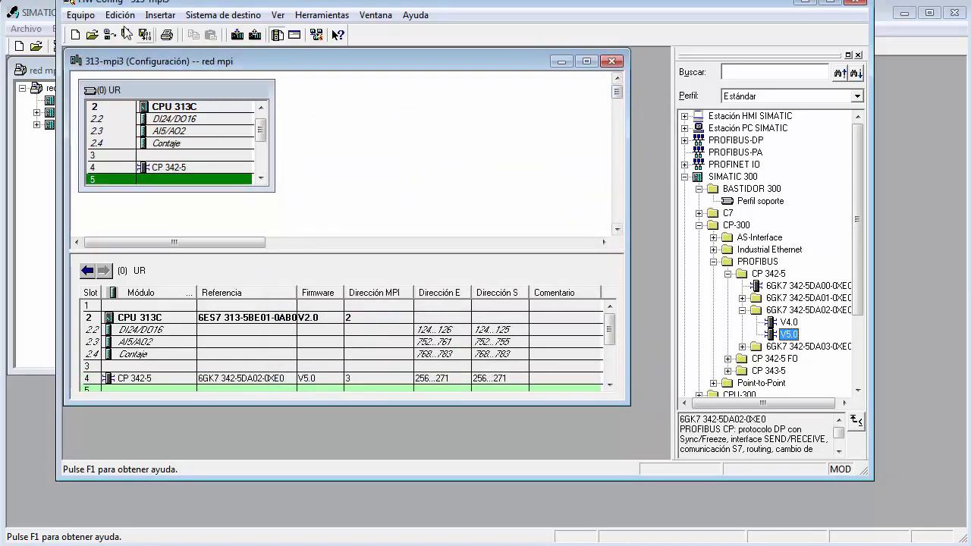
left_click(146, 35)
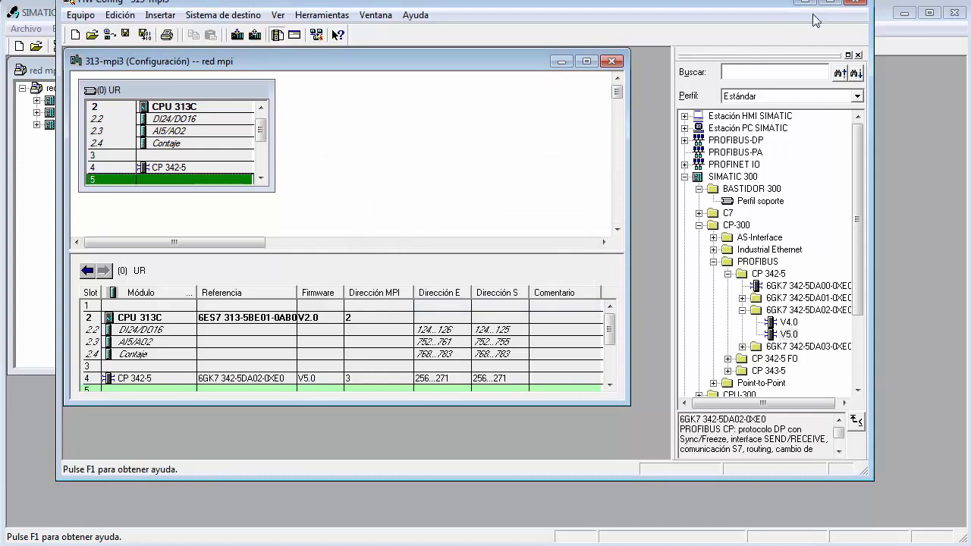
Close the 313-mpi3 hardware configuration and insert the SIMATIC 300 rack "Perfil soporte" into the 313-mpi7 station.
left_click(854, 4)
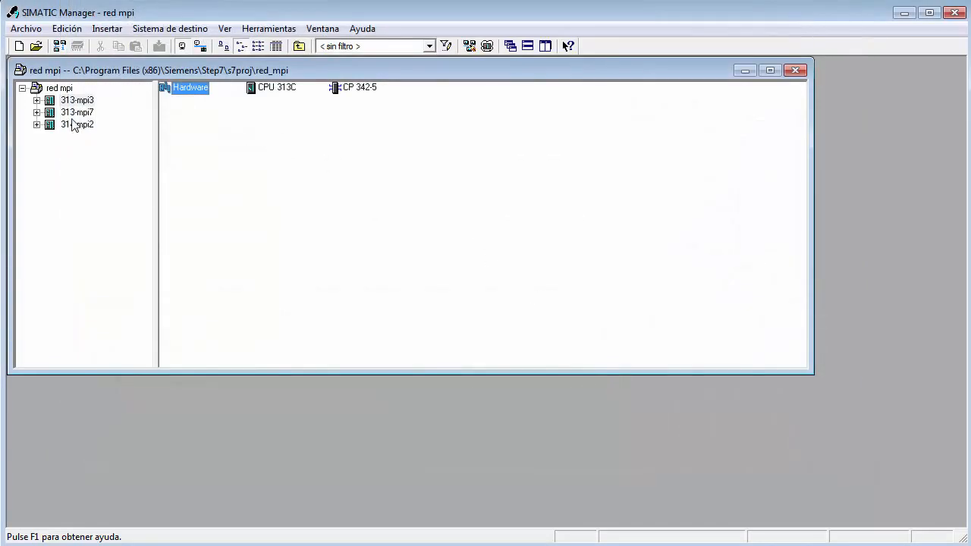
left_click(72, 114)
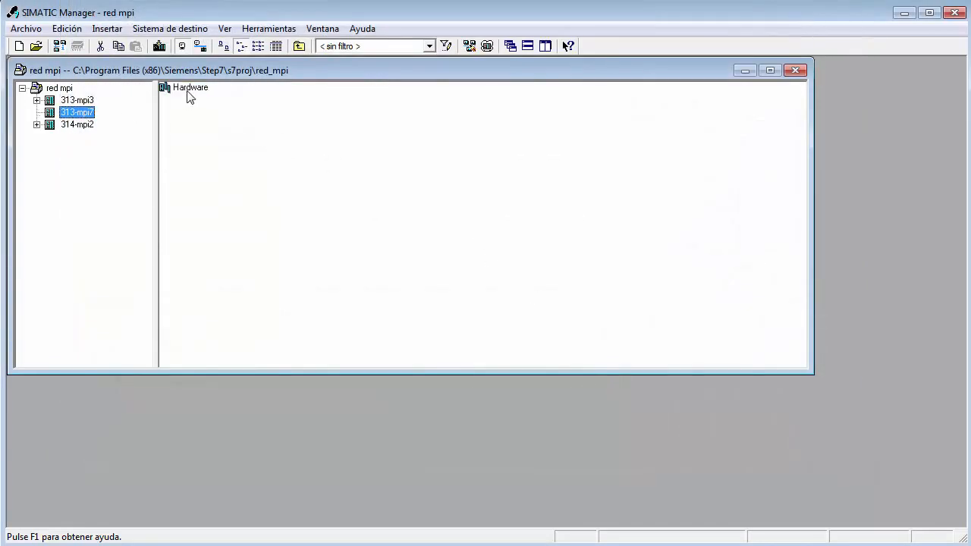
double_click(186, 91)
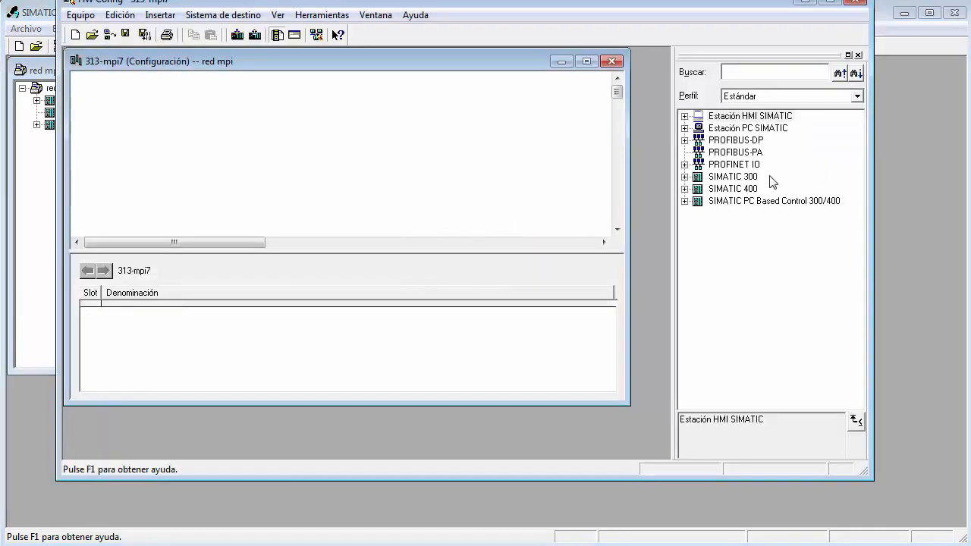
left_click(685, 176)
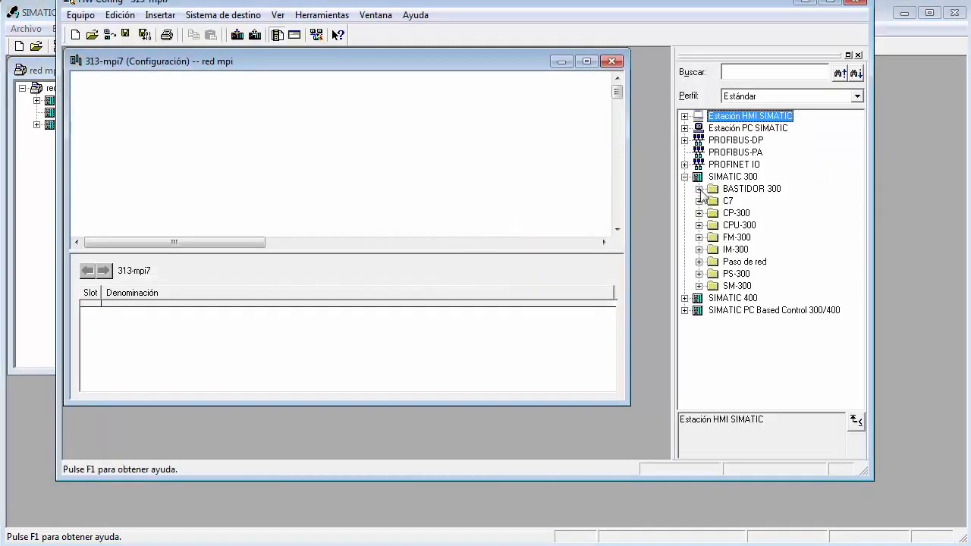
left_click(699, 188)
double_click(755, 201)
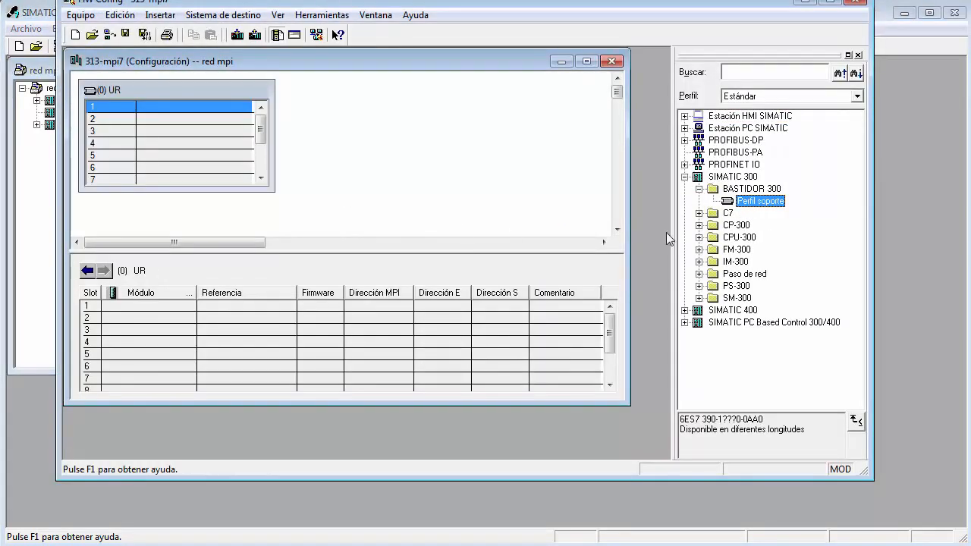
Insert CPU 313C 6ES7 313-5BE01-0AB0 in slot 2 of the 313-mpi7 rack.
left_click(699, 237)
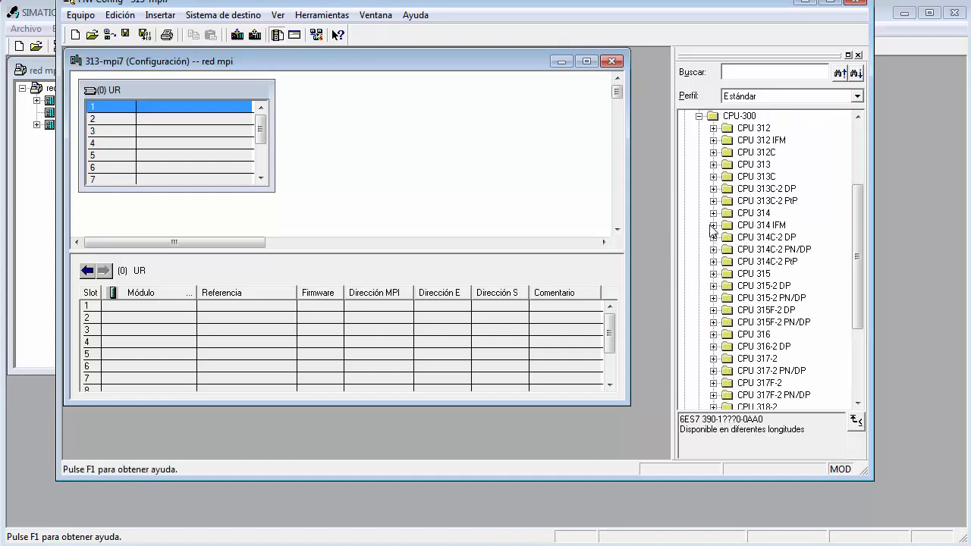
left_click(714, 177)
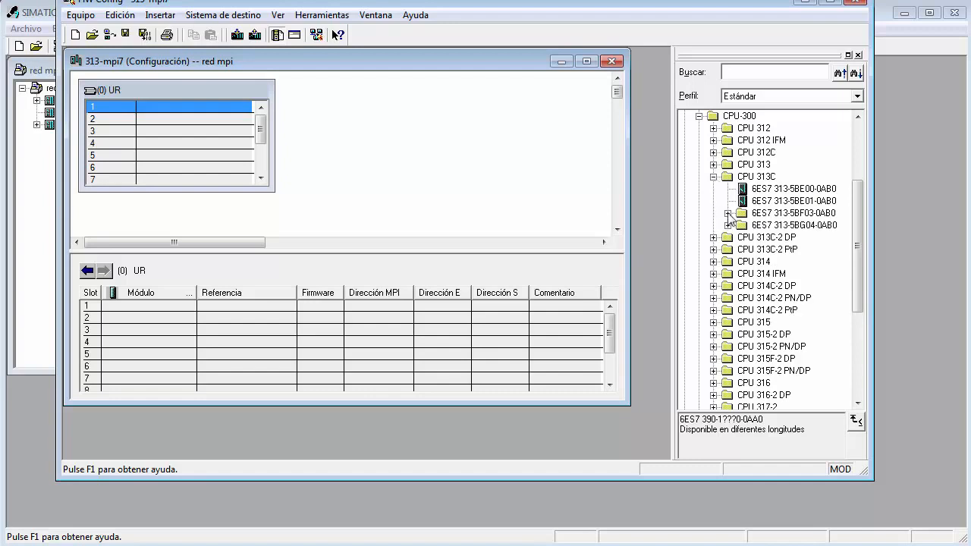
left_click_drag(781, 202, 189, 122)
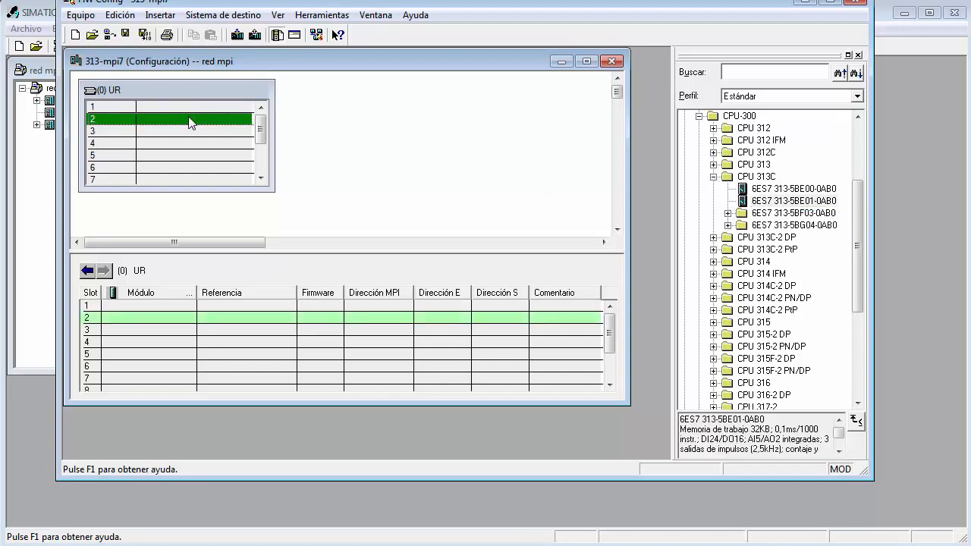
double_click(776, 201)
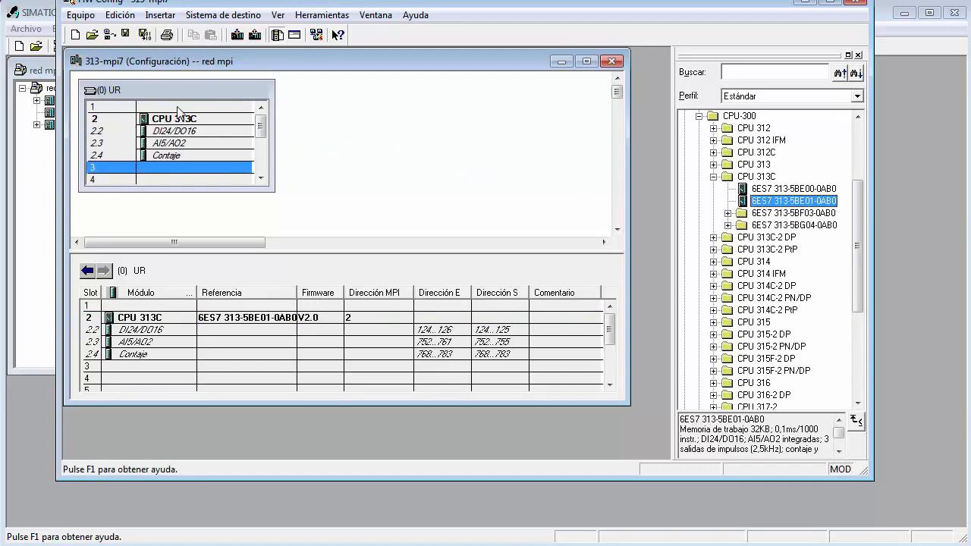
Insert the CP 342-5, 6GK7 342-5DA02-0XE0 V5.0, in slot 4 of the 313-mpi7 rack, accepting PROFIBUS address 2 and no subnet.
left_click(164, 181)
left_click(714, 176)
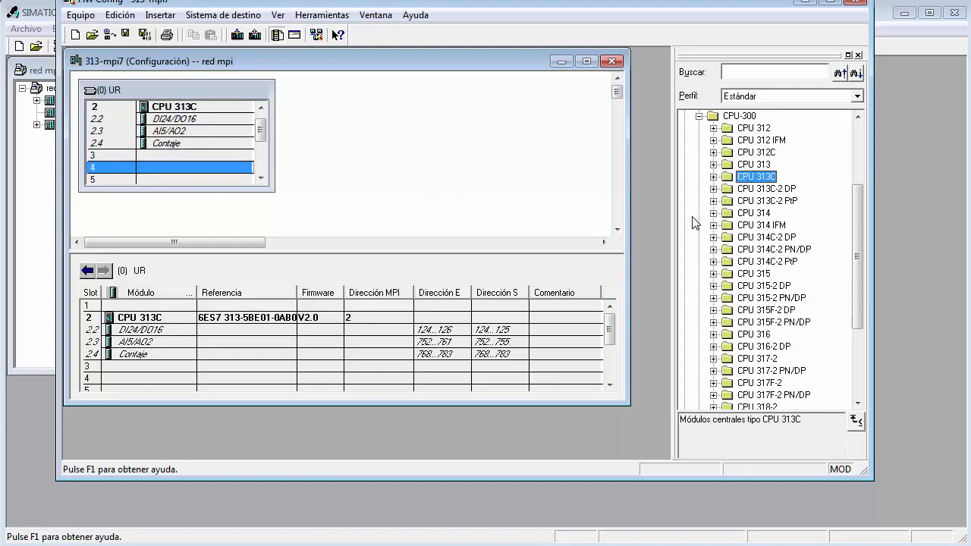
left_click(698, 116)
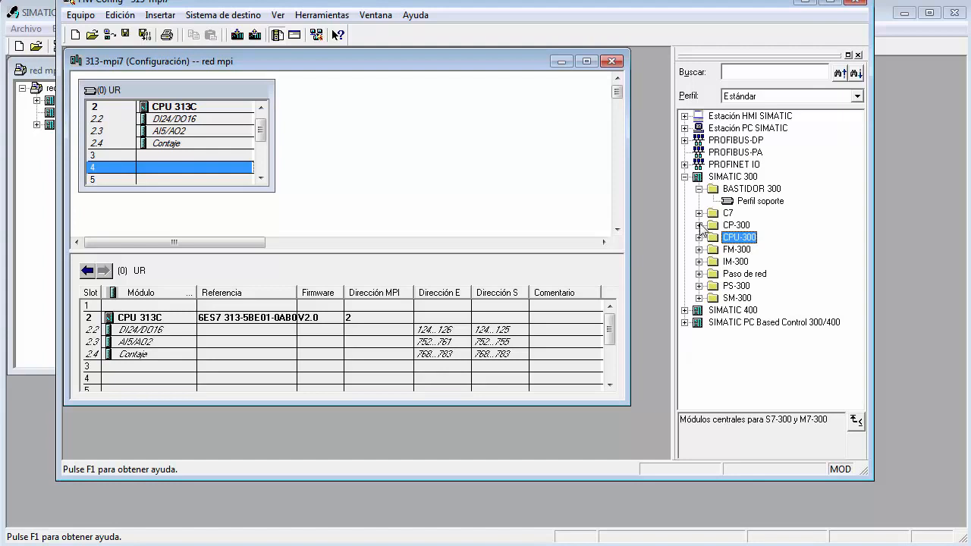
left_click(698, 225)
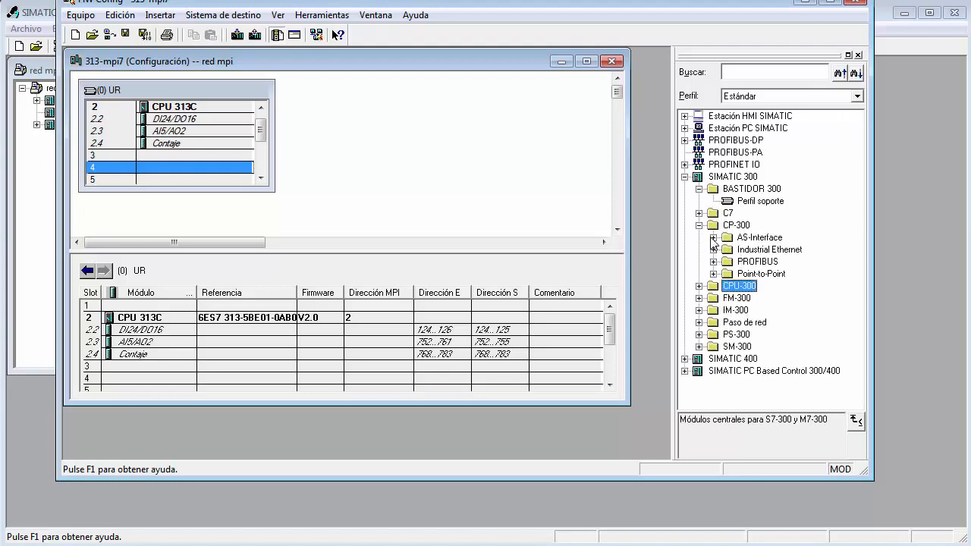
left_click(713, 238)
left_click(713, 238)
left_click(713, 261)
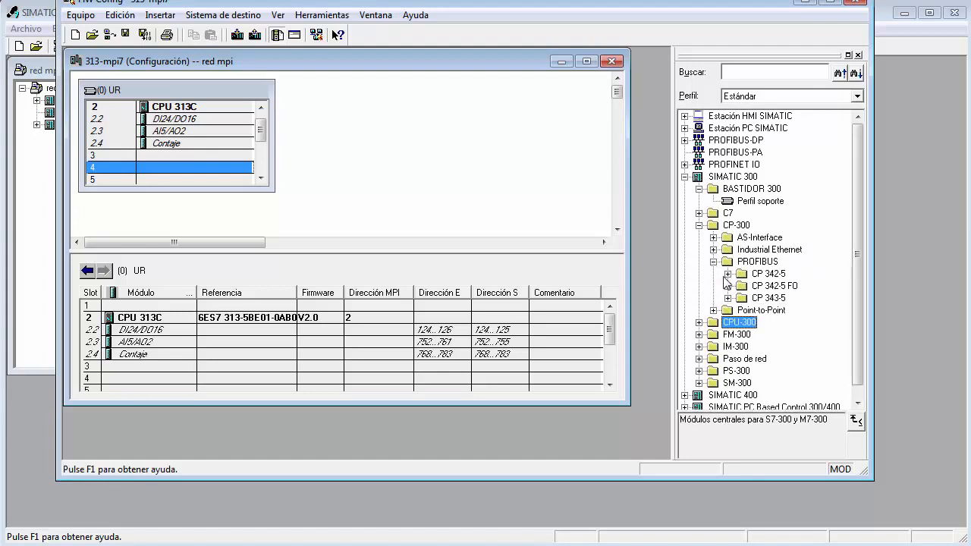
left_click(728, 274)
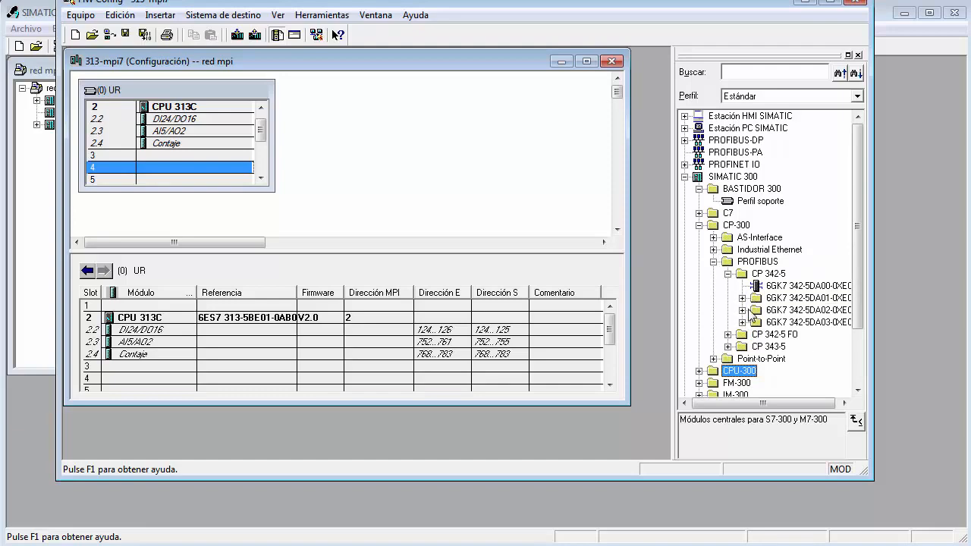
left_click(743, 310)
left_click(789, 334)
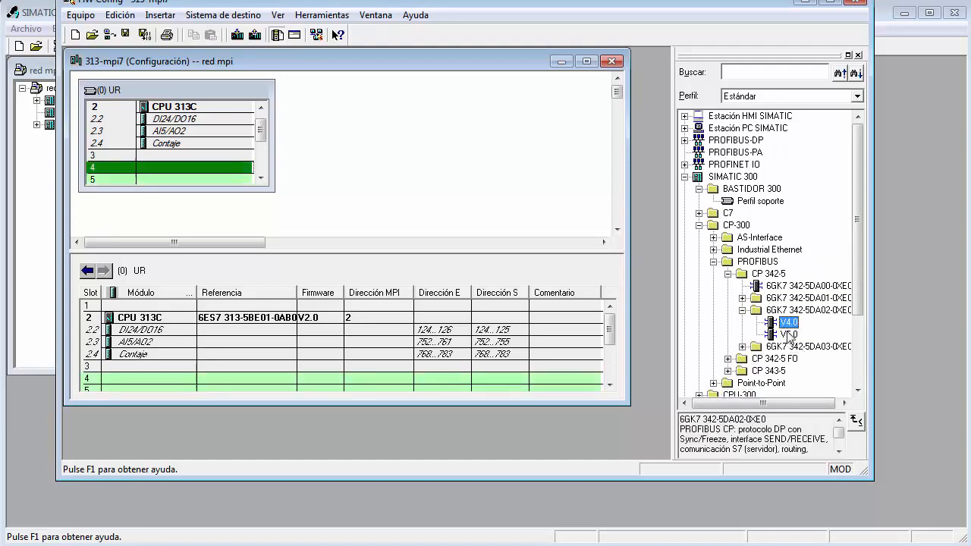
double_click(789, 335)
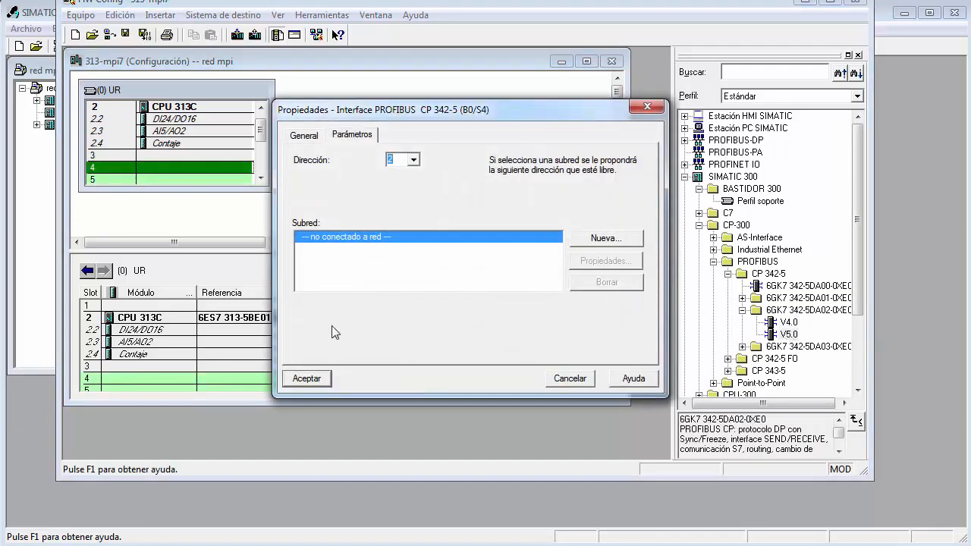
left_click(308, 377)
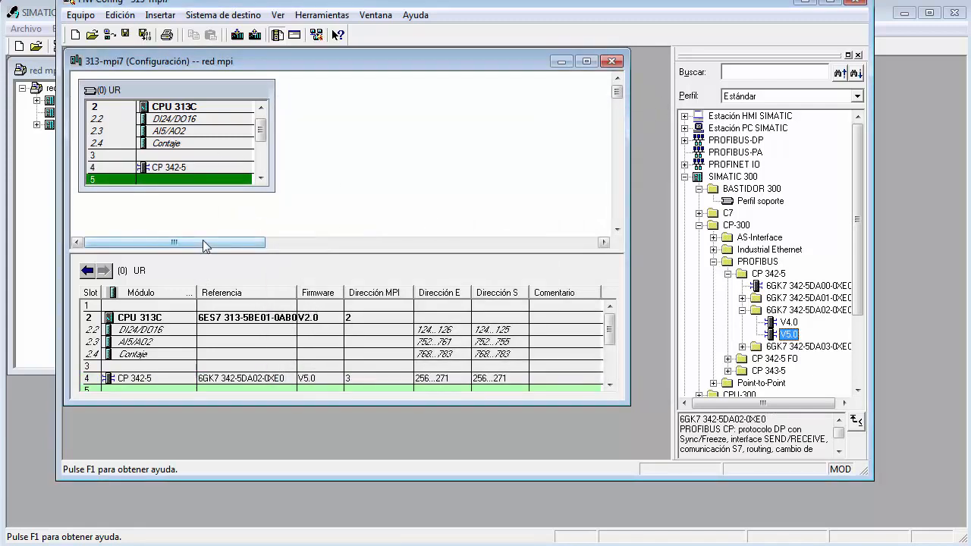
Examine the address choices and subnets in the MPI interface properties of the 313-mpi7 station's CPU 313C.
left_click(370, 322)
double_click(369, 322)
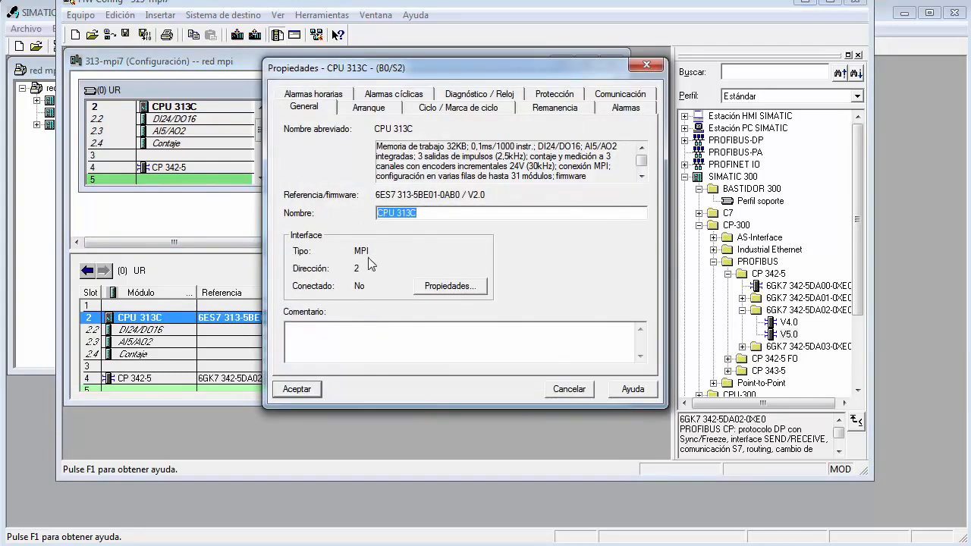
left_click(450, 286)
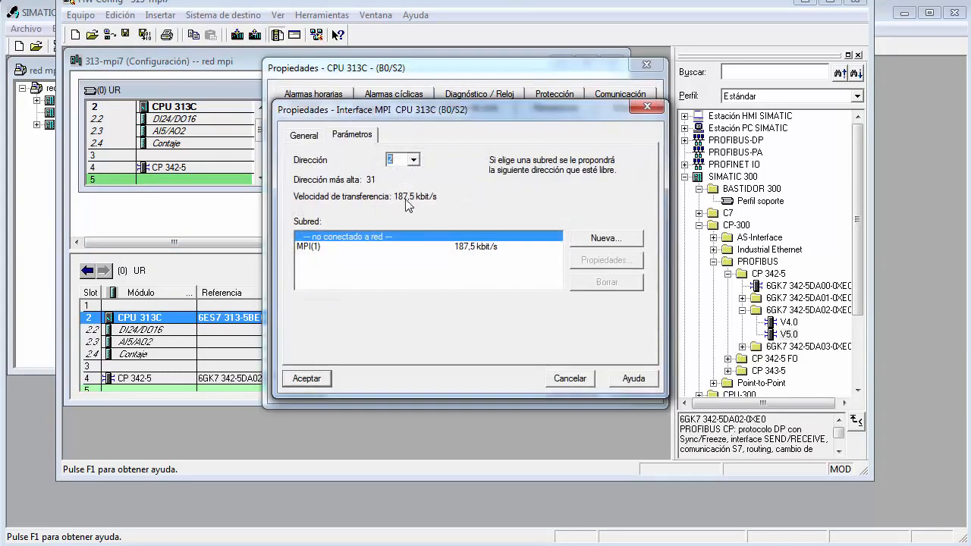
left_click(412, 161)
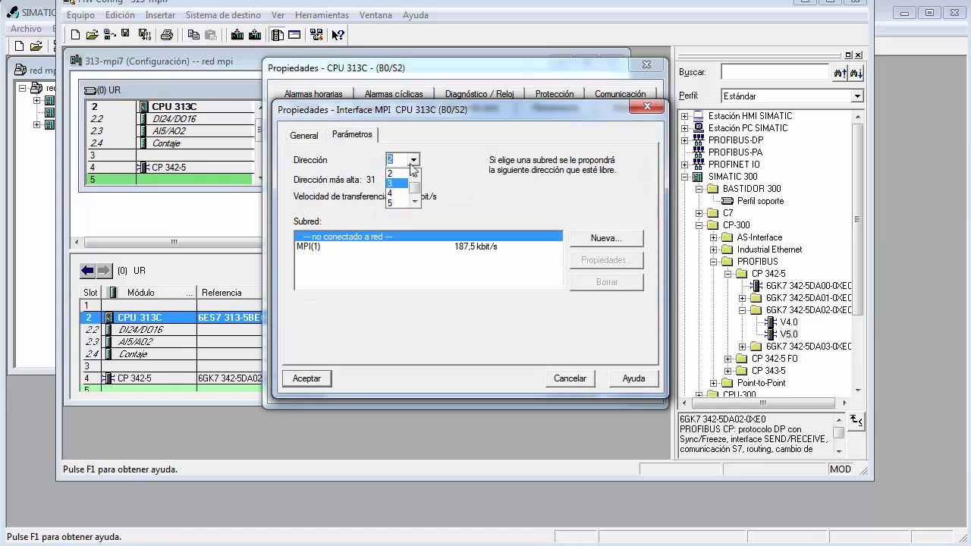
left_click(473, 152)
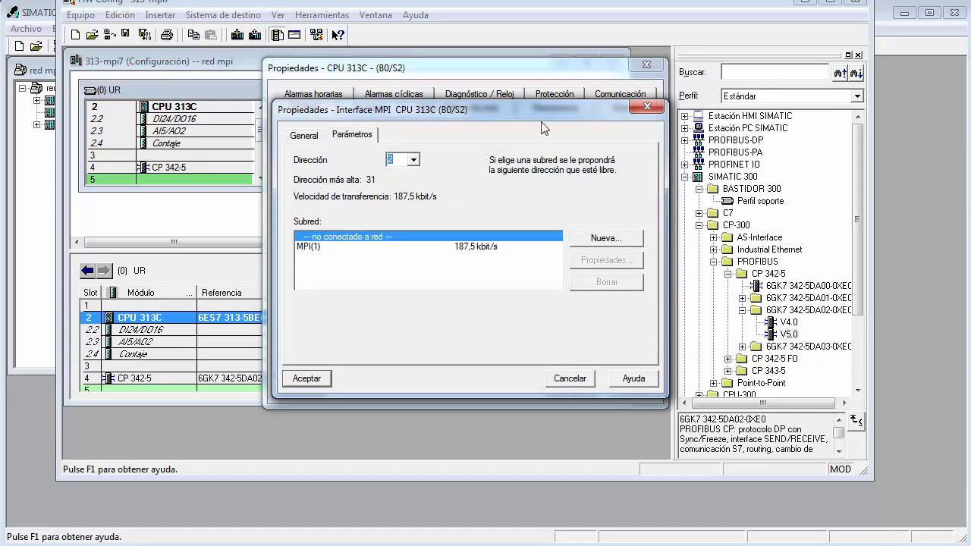
left_click(647, 106)
left_click(647, 64)
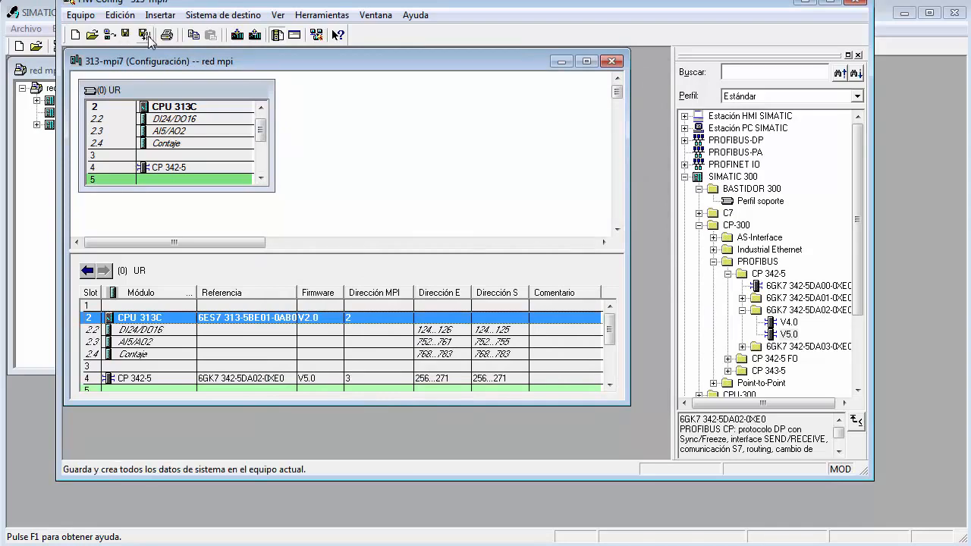
Save and compile the 313-mpi7 hardware configuration and close it.
left_click(145, 35)
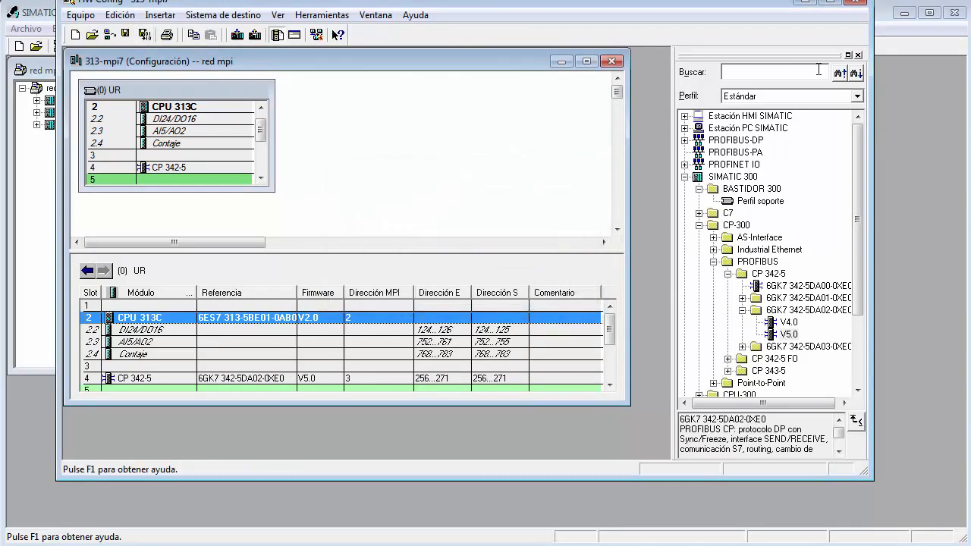
left_click(860, 3)
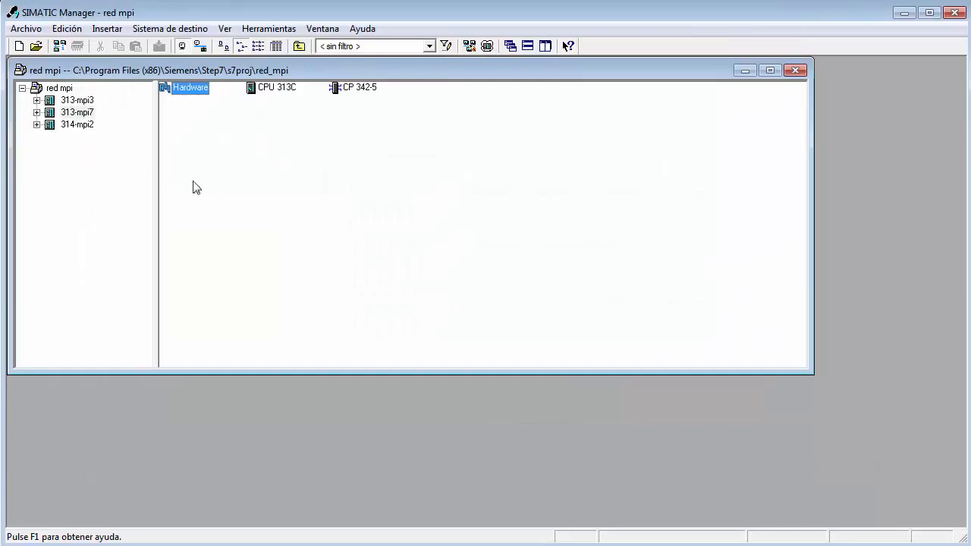
Display the stations and the MPI(1) network of the red mpi project as large icons.
left_click(51, 88)
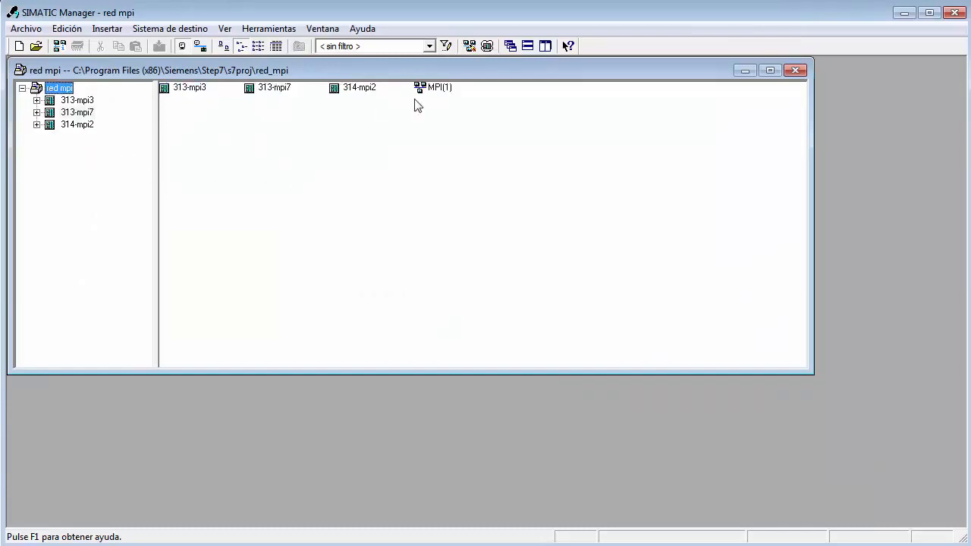
left_click(224, 29)
left_click(269, 86)
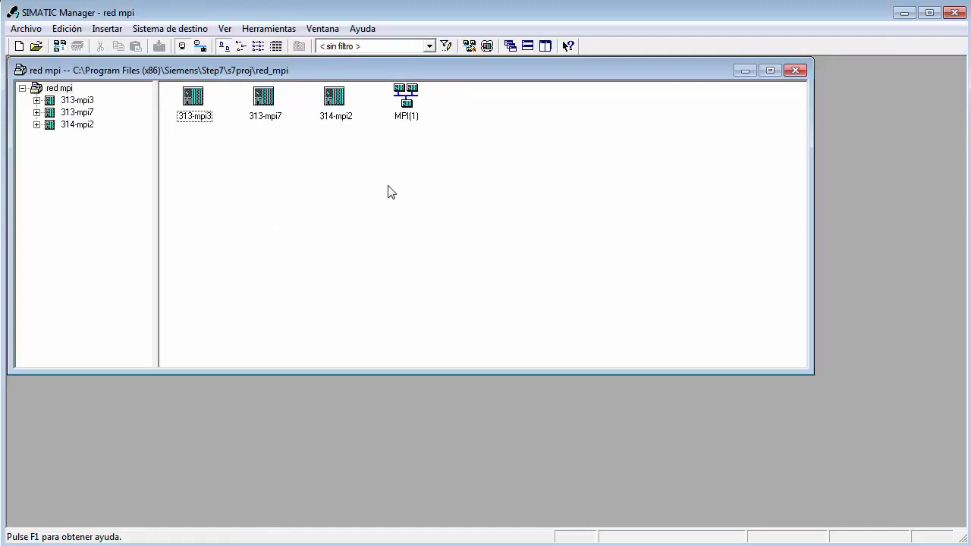
left_click_drag(337, 100, 347, 129)
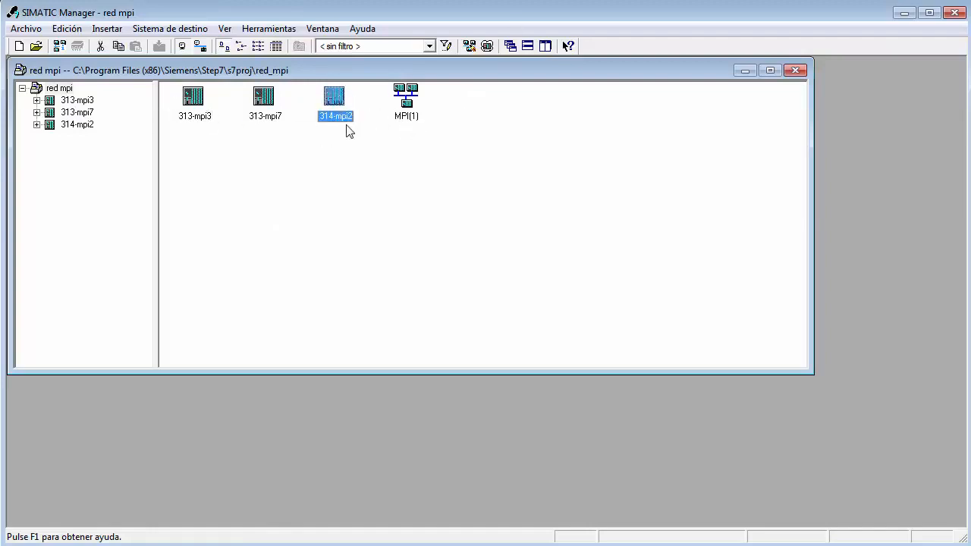
left_click(192, 121)
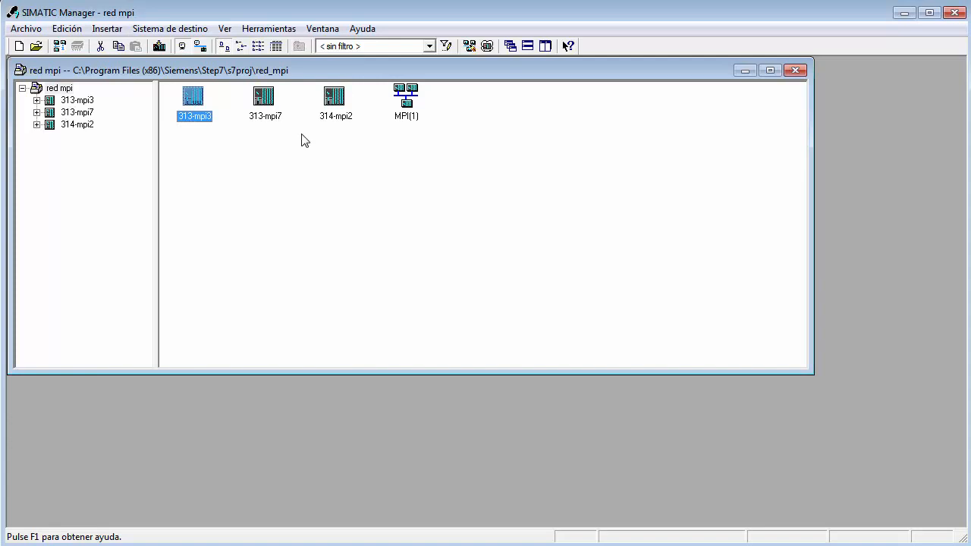
left_click(405, 102)
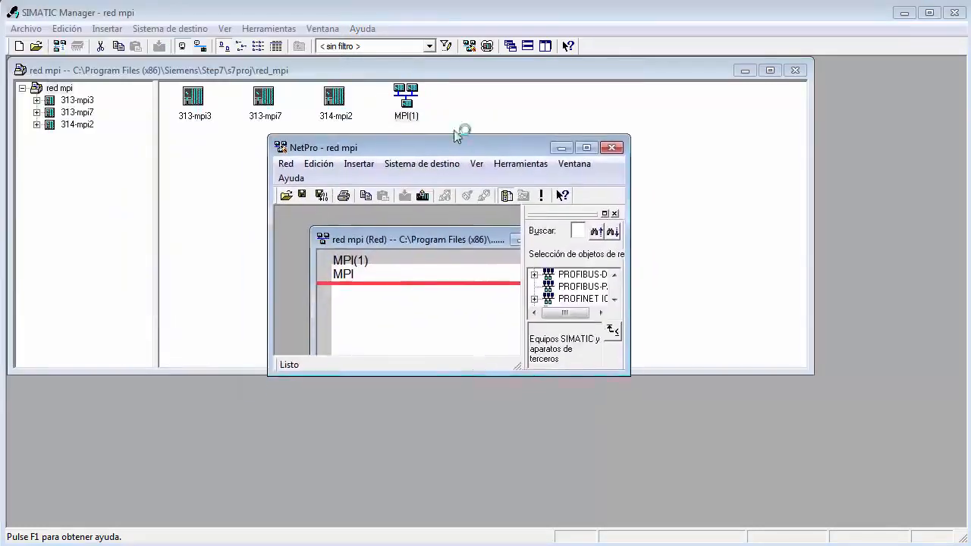
left_click(571, 114)
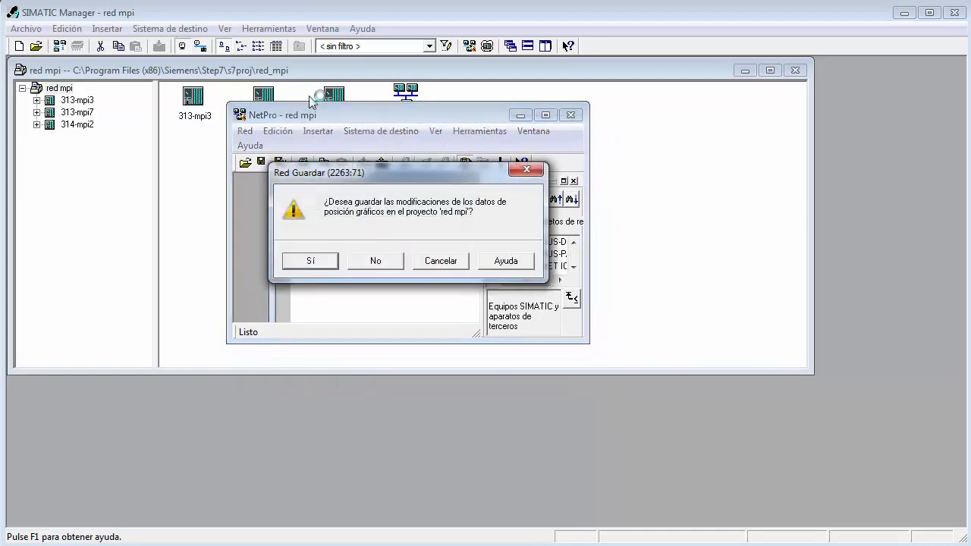
left_click(379, 261)
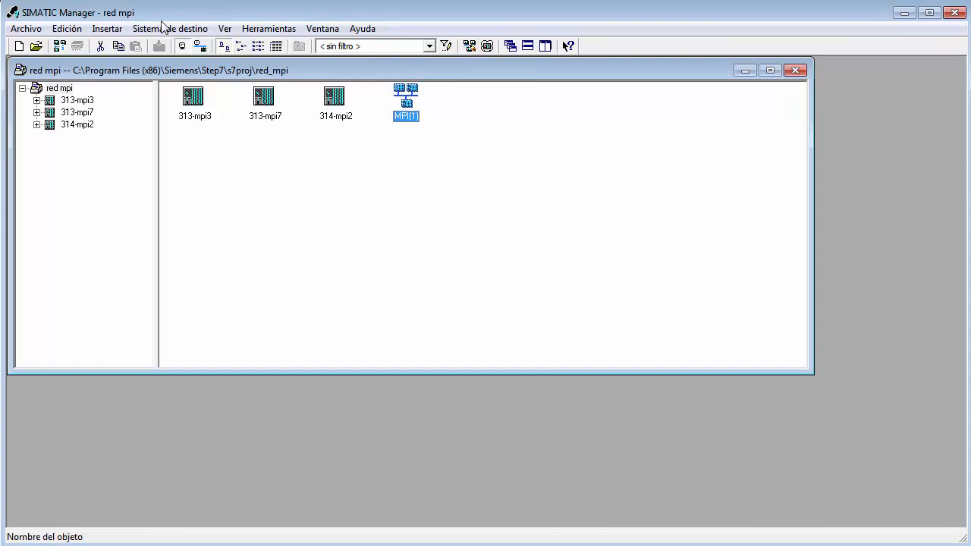
Open the project's network configuration in NetPro, enlarge the NetPro window and move the network view into its upper corner.
left_click(275, 29)
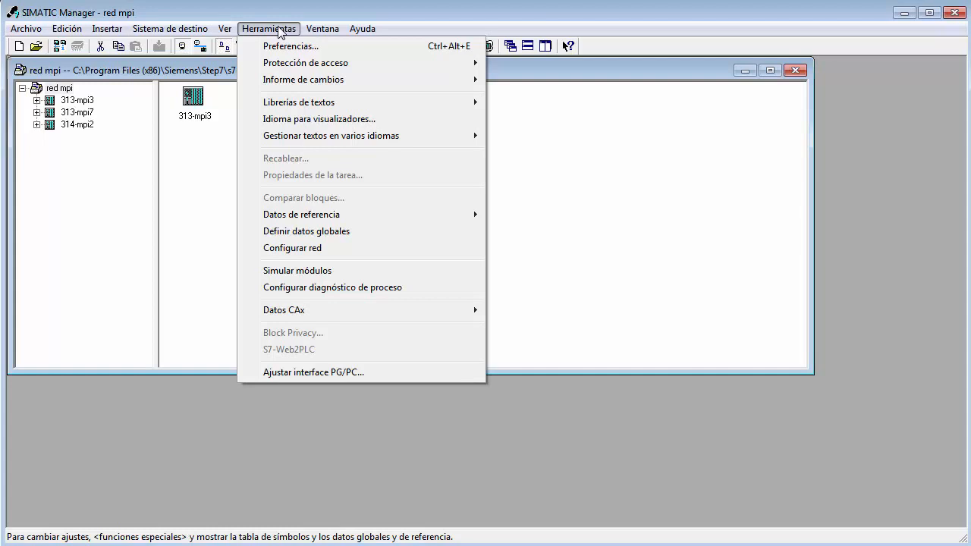
left_click(289, 248)
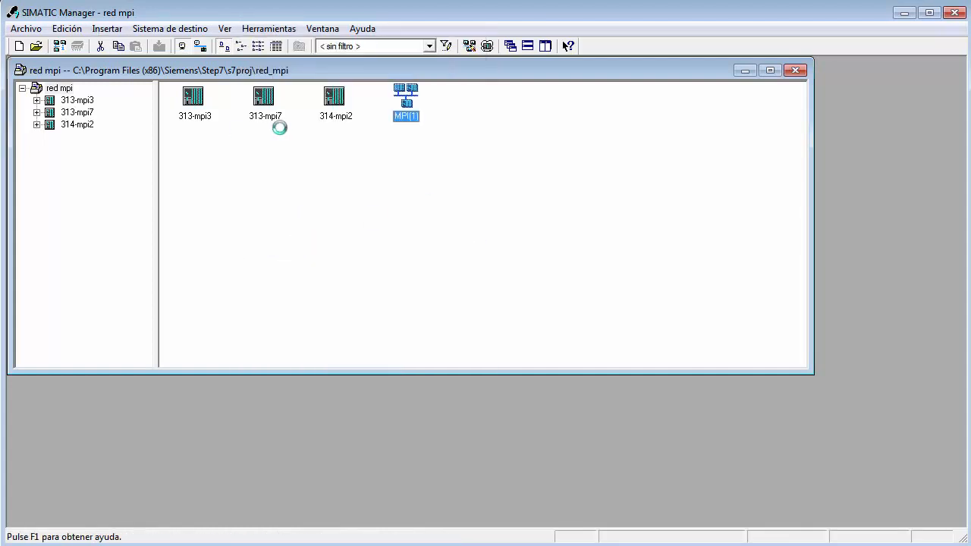
left_click_drag(321, 112, 197, 47)
left_click_drag(463, 273, 741, 368)
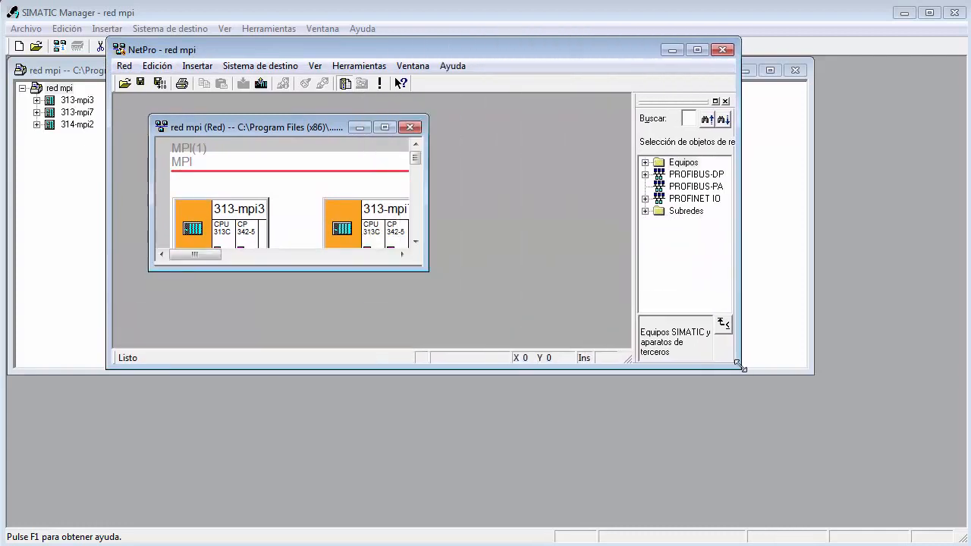
left_click_drag(195, 133, 162, 110)
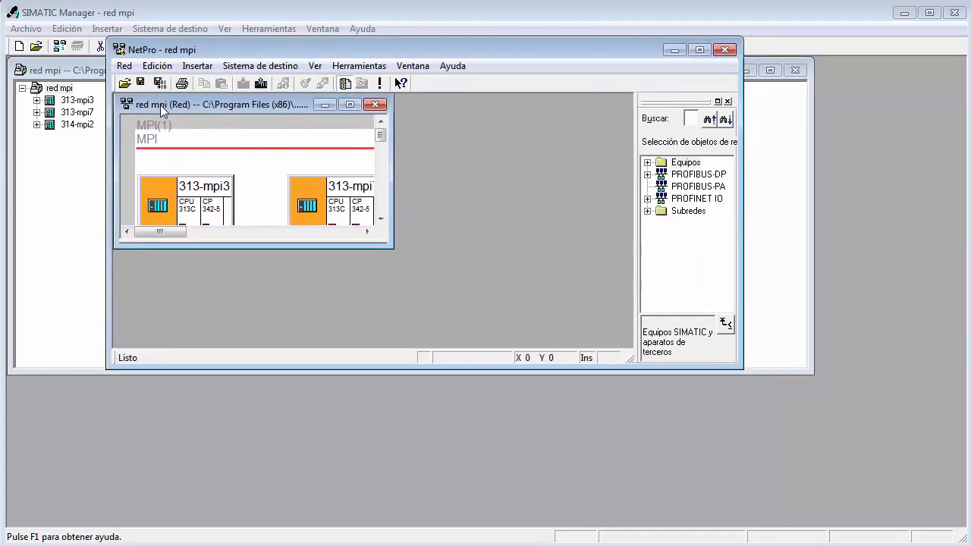
Enlarge the NetPro window and the red mpi network view so all three stations are fully shown above the connection table.
left_click_drag(385, 243, 627, 340)
left_click_drag(590, 368, 588, 481)
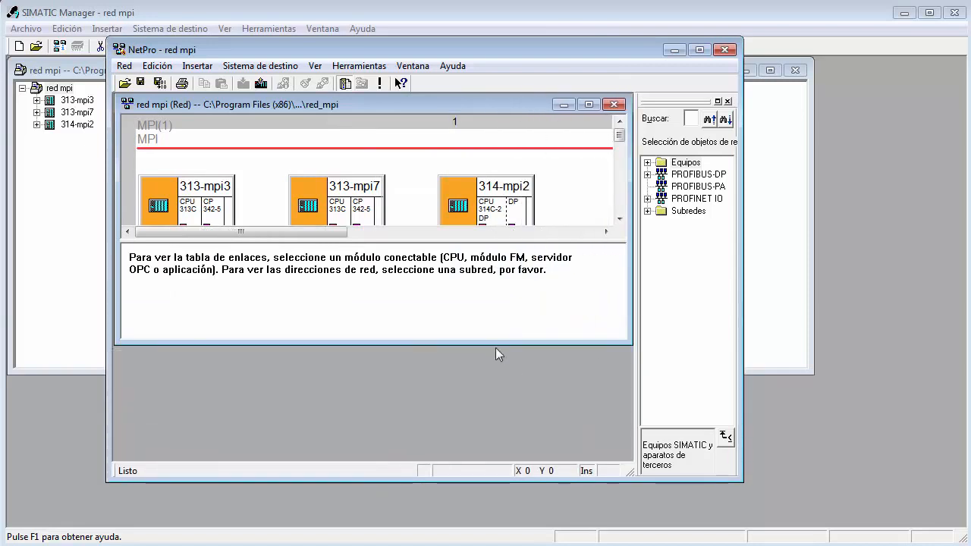
left_click_drag(493, 344, 489, 442)
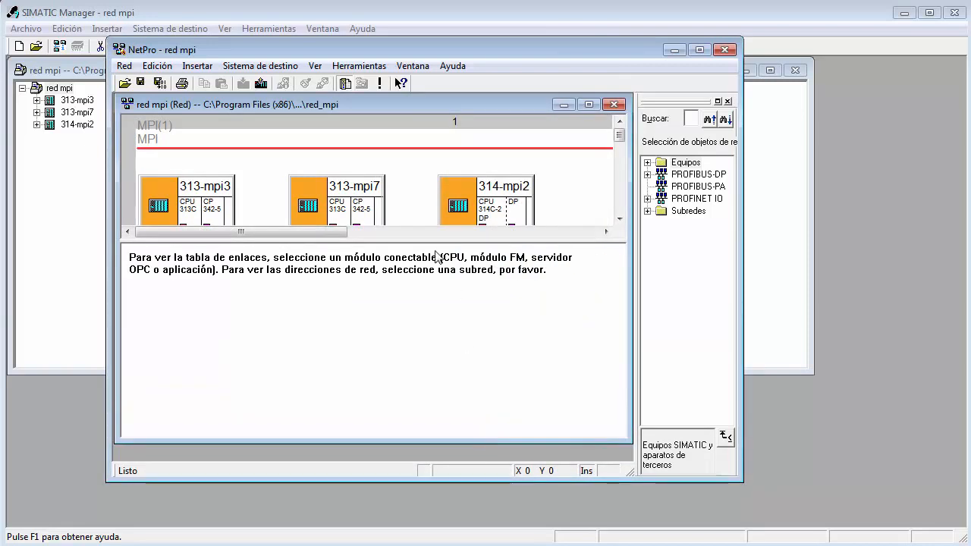
left_click_drag(436, 244, 427, 367)
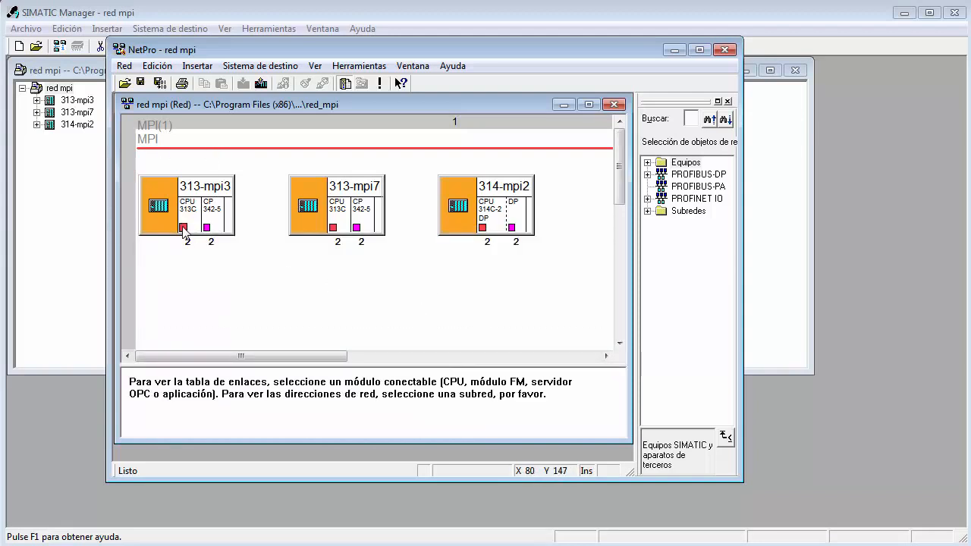
Rearrange the stations in one row below the MPI(1) line in the order 314-mpi2, 313-mpi3, 313-mpi7.
mouse_move(184, 230)
left_click(444, 194)
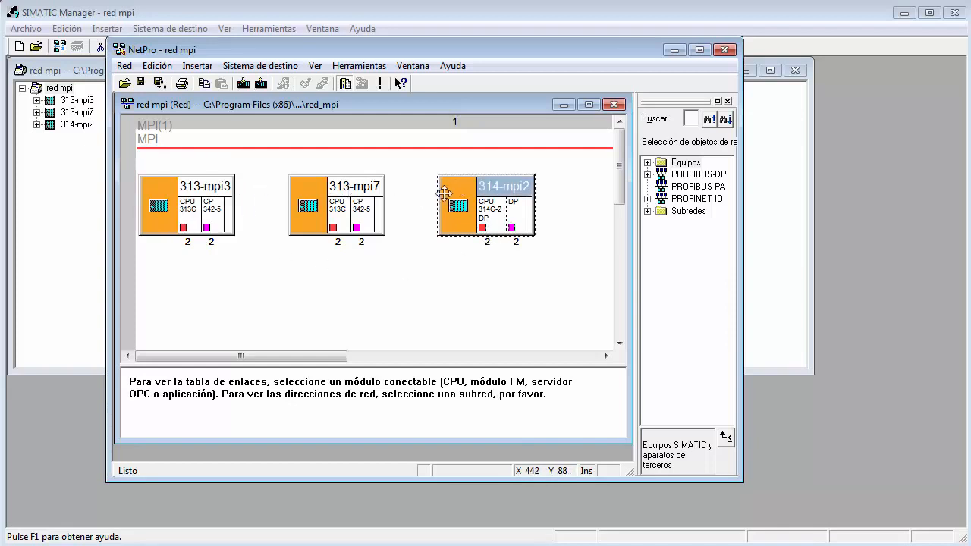
left_click_drag(444, 194, 171, 276)
left_click_drag(349, 179, 515, 182)
left_click_drag(187, 192, 350, 220)
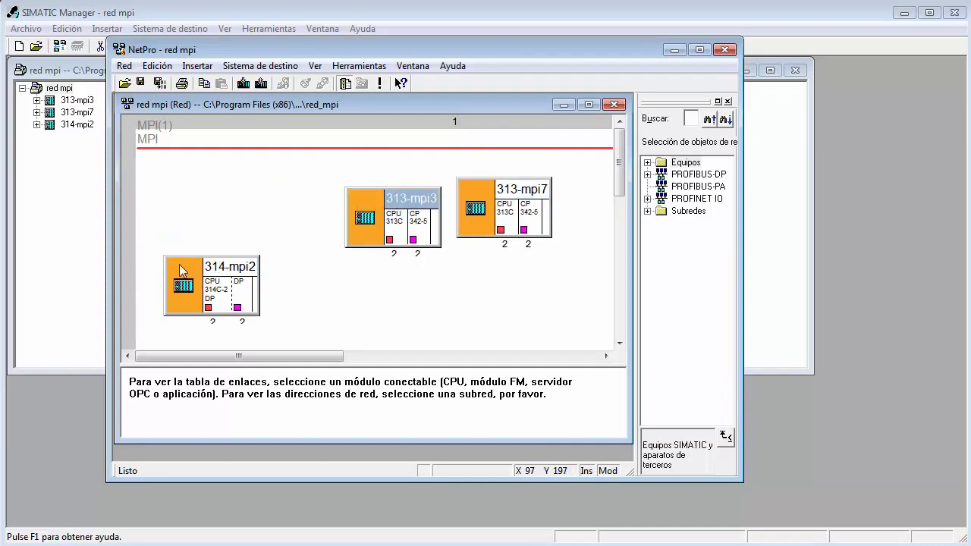
left_click_drag(182, 271, 161, 192)
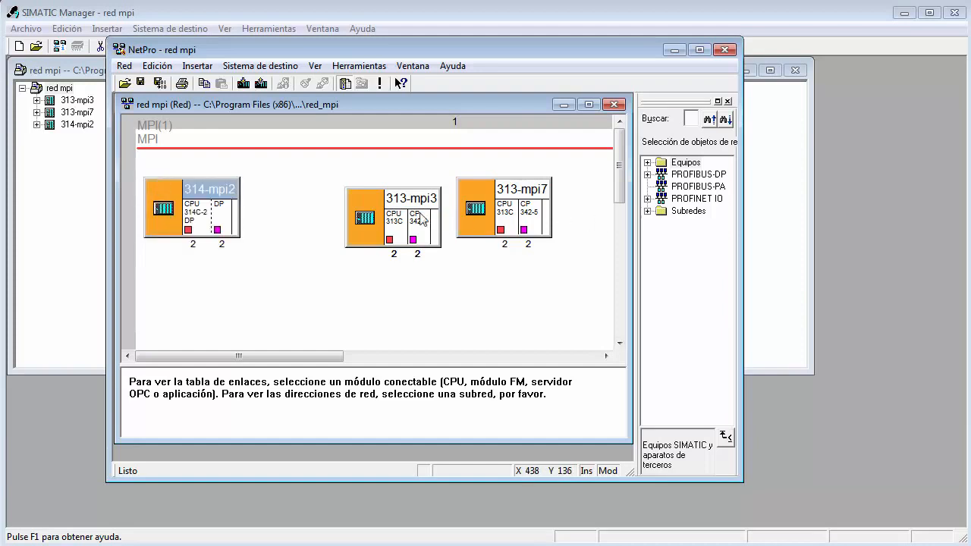
left_click_drag(363, 187, 317, 178)
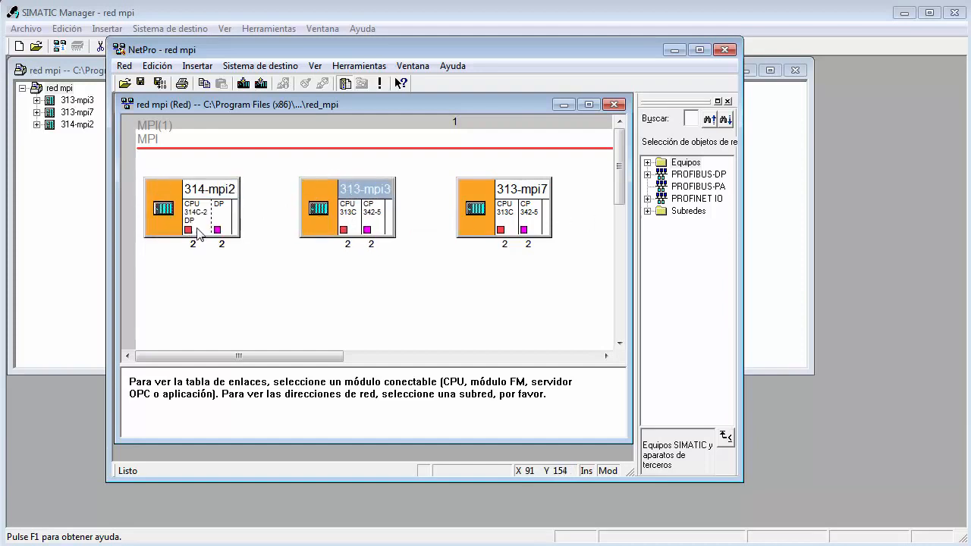
Connect the MPI interface of the 314-mpi2 station's CPU 314C-2 DP to the MPI(1) subnet.
double_click(188, 229)
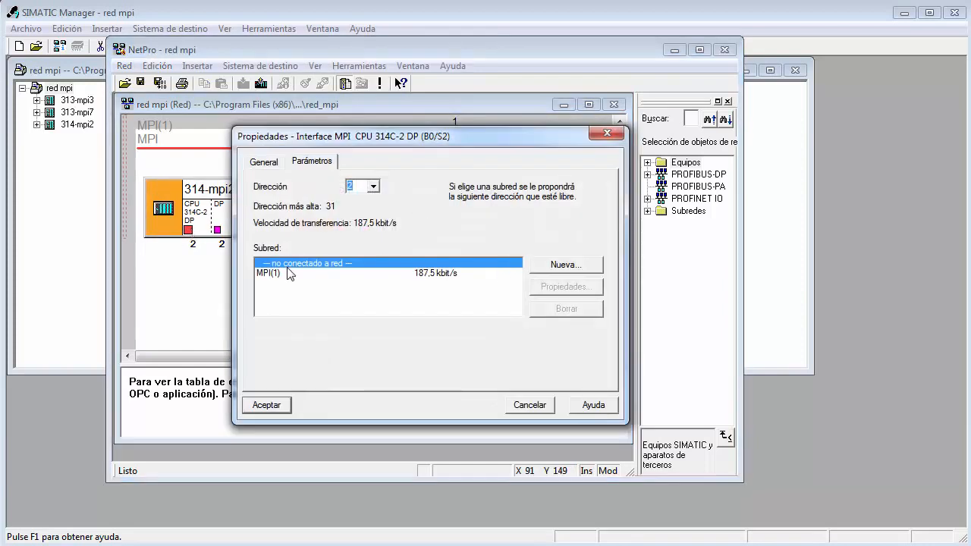
left_click(283, 275)
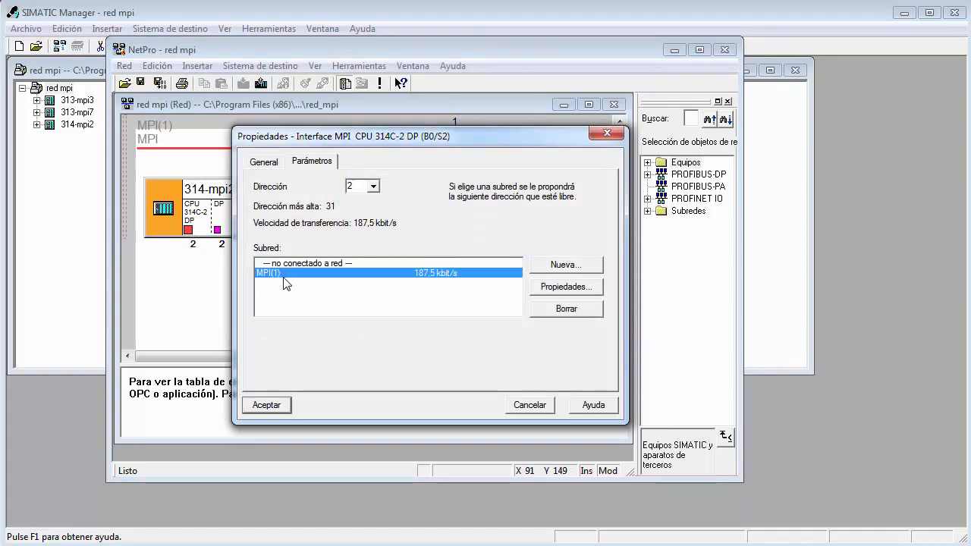
left_click(266, 406)
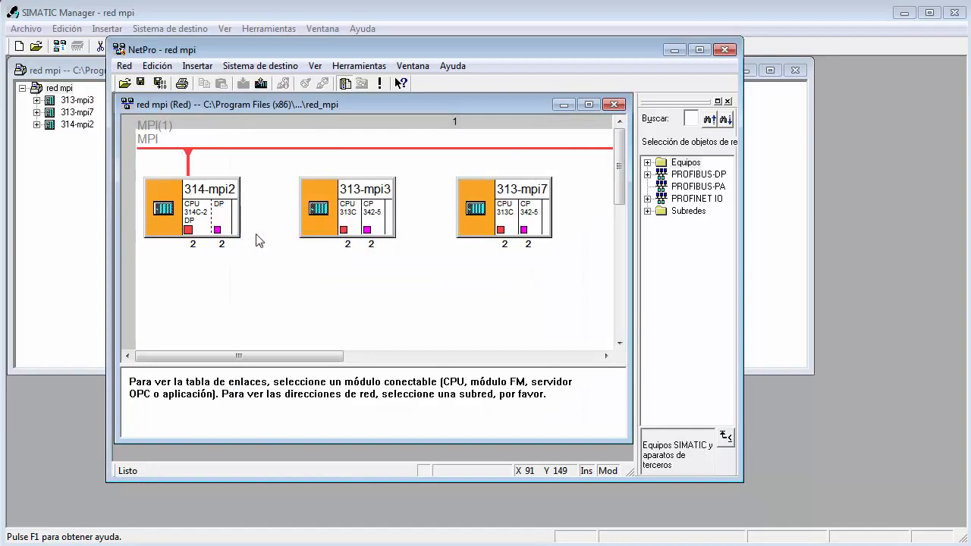
Set the MPI address of the 313-mpi3 station's CPU 313C to 3 and connect it to the MPI(1) subnet.
double_click(344, 230)
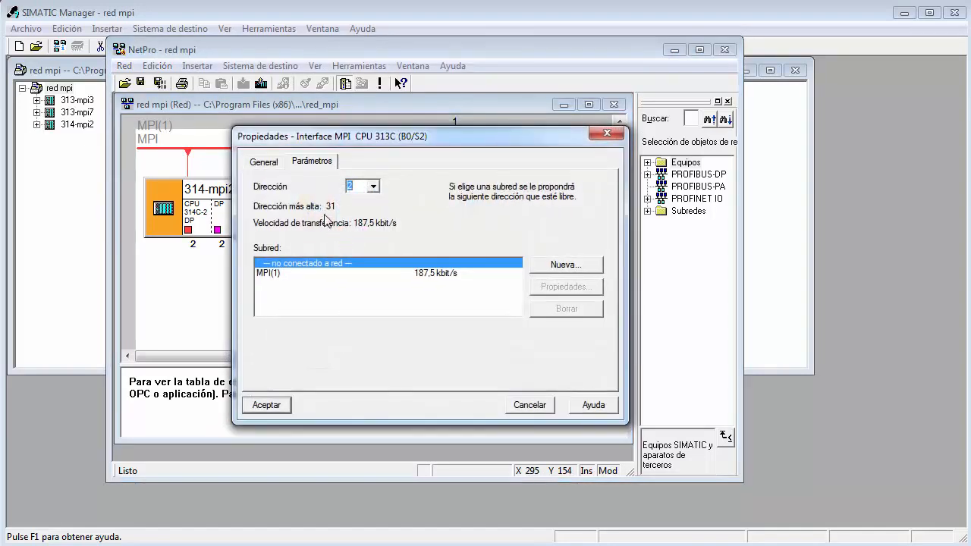
left_click(374, 187)
left_click(357, 215)
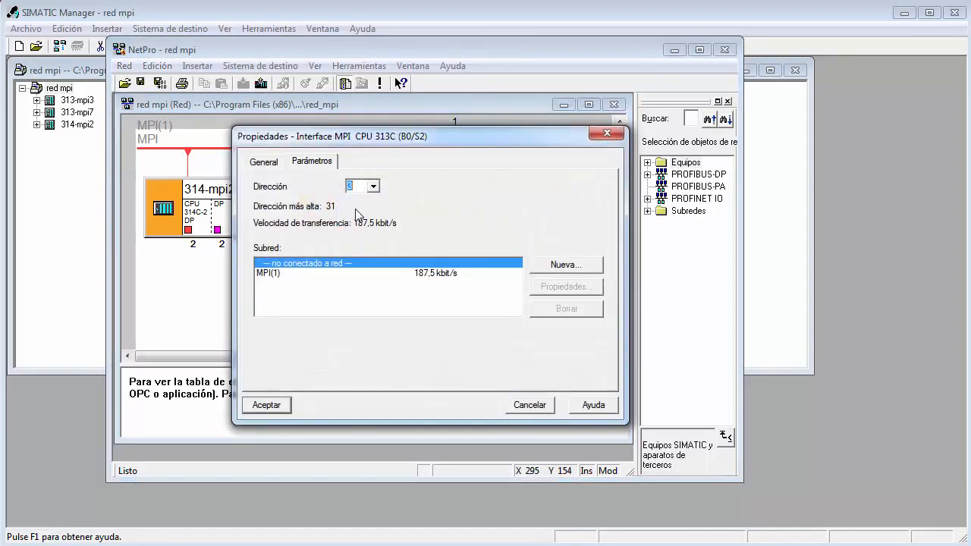
left_click(279, 273)
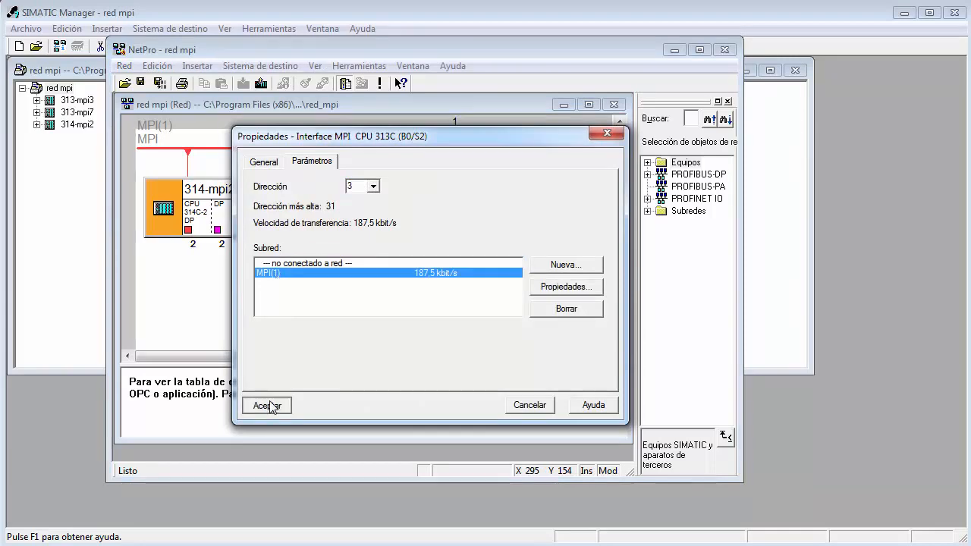
left_click(271, 406)
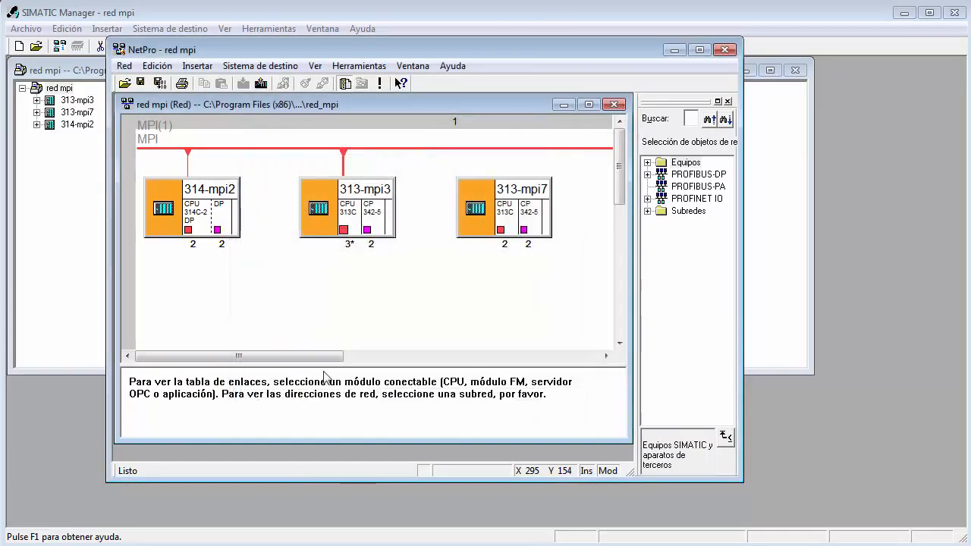
Connect the 313-mpi7 station's CPU 313C to the MPI(1) subnet and set its MPI address to 7.
left_click(503, 227)
double_click(500, 229)
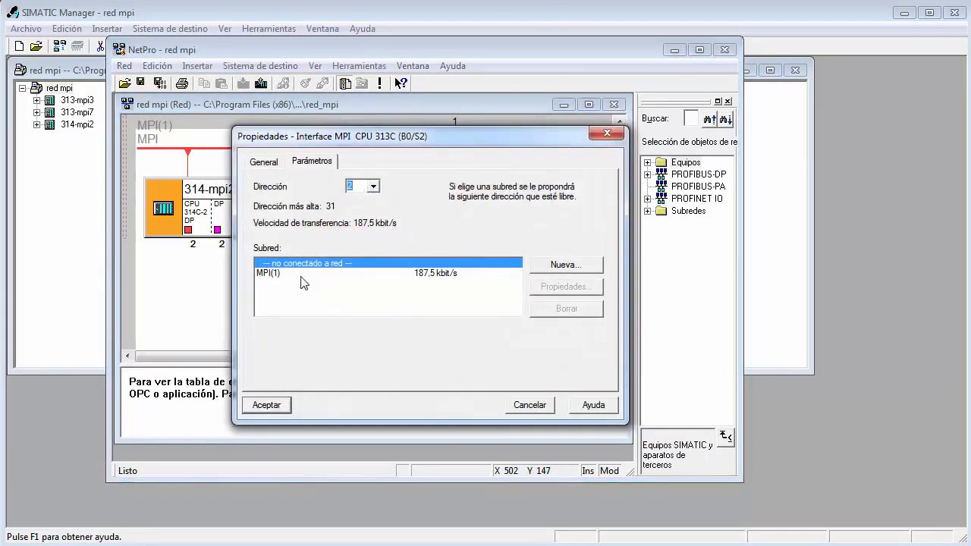
left_click(342, 273)
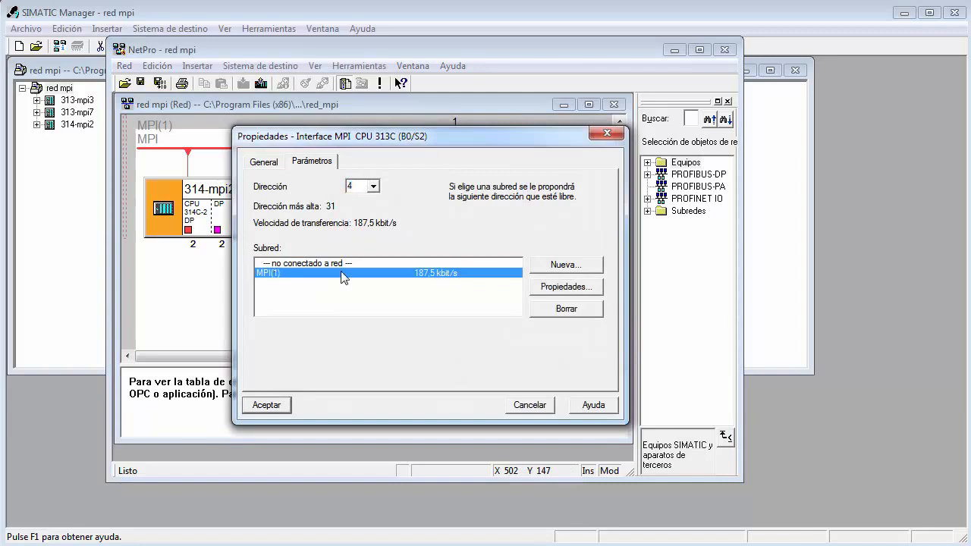
left_click(373, 186)
left_click(363, 230)
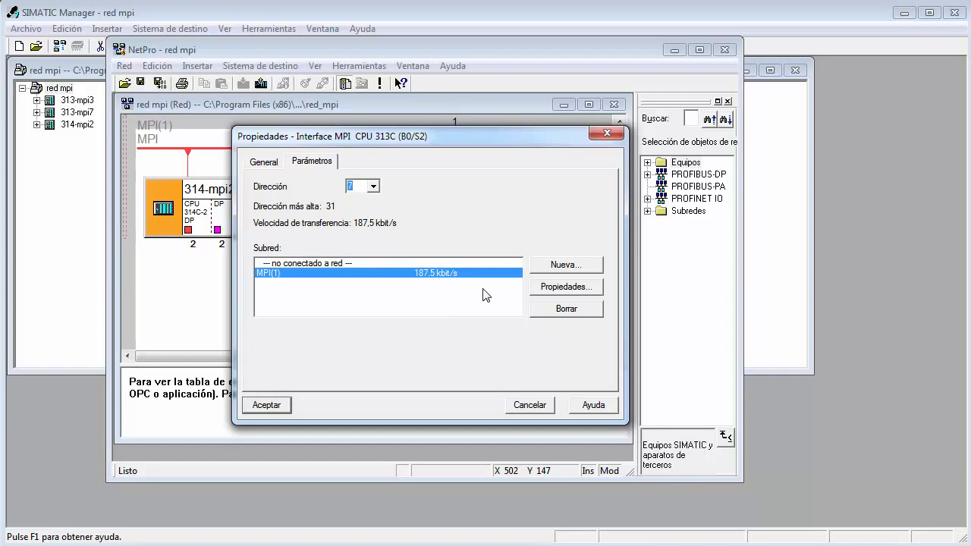
left_click(267, 406)
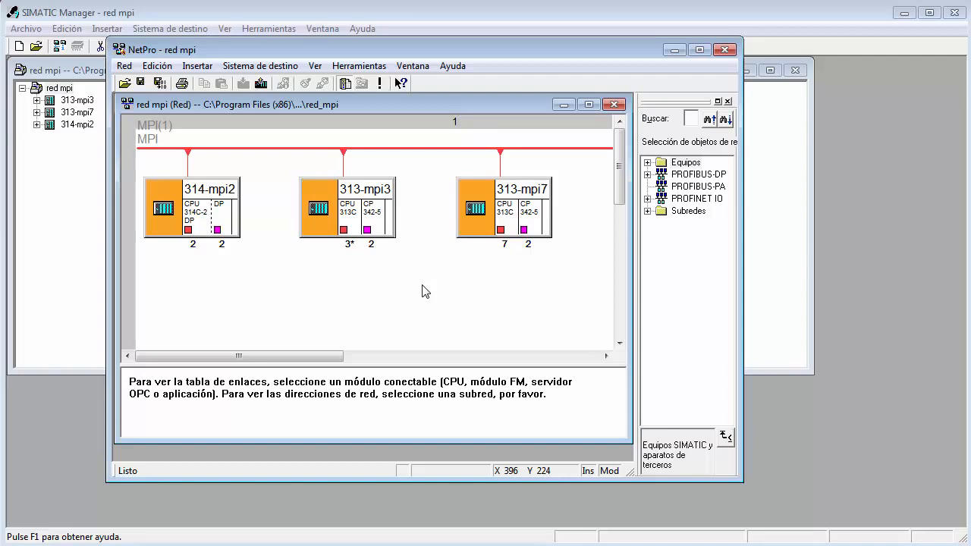
Save and compile the network with the option to compile and check everything.
left_click(348, 230)
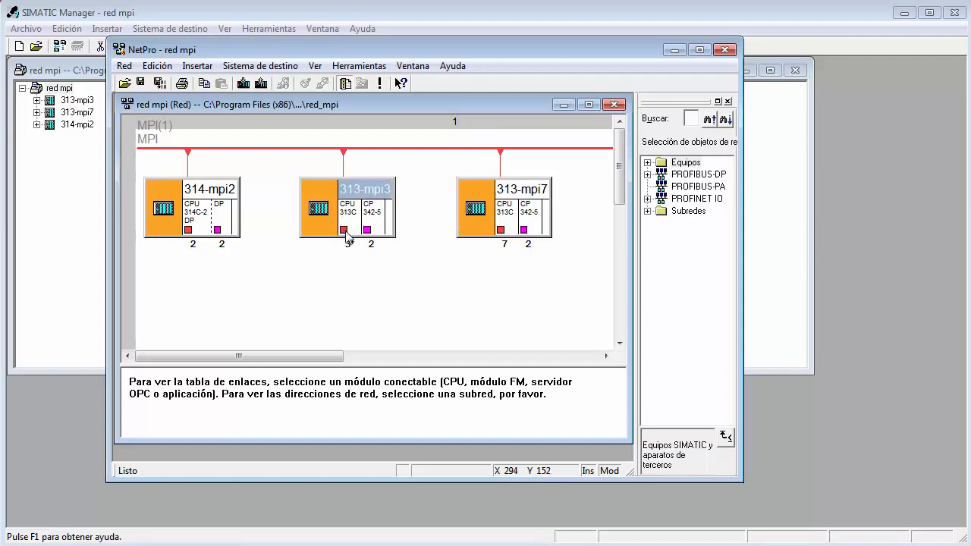
left_click(346, 231)
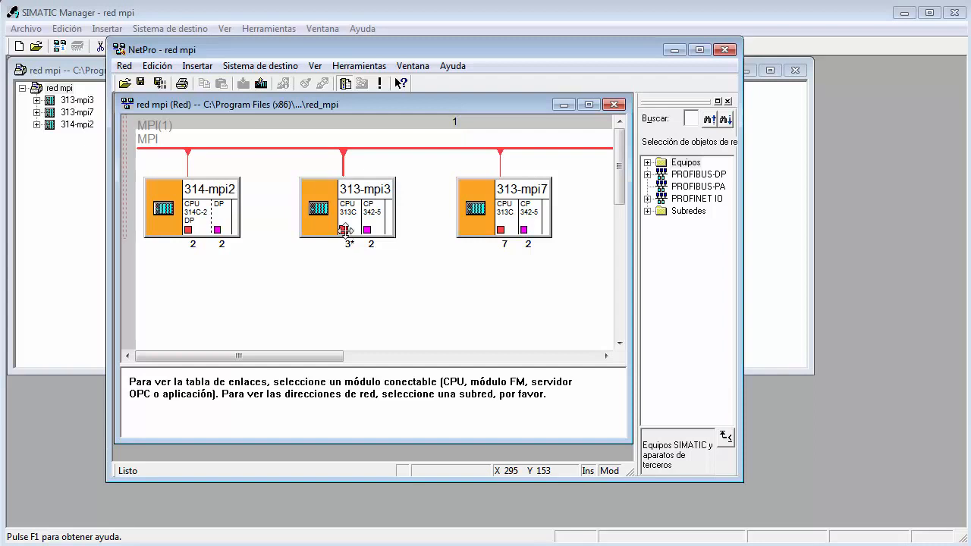
left_click(159, 83)
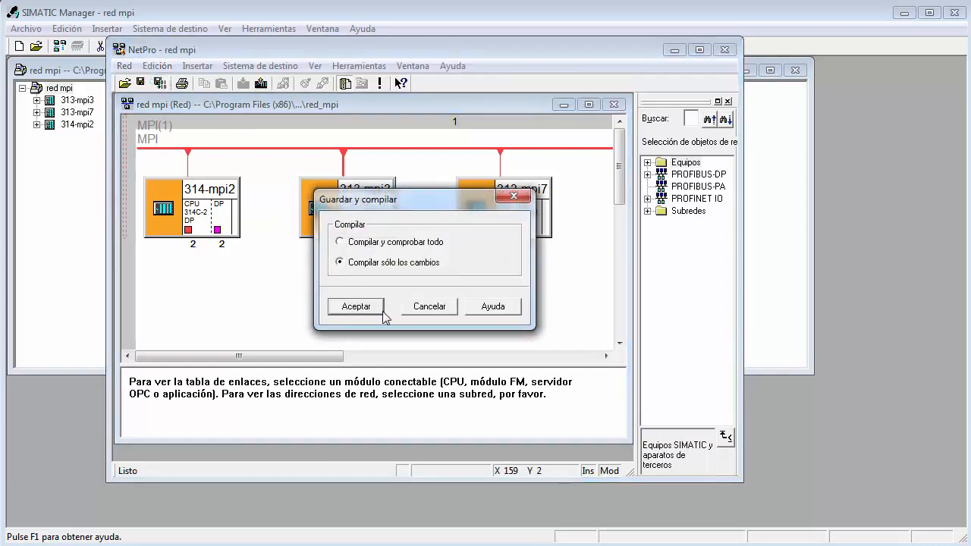
left_click(340, 242)
left_click(366, 305)
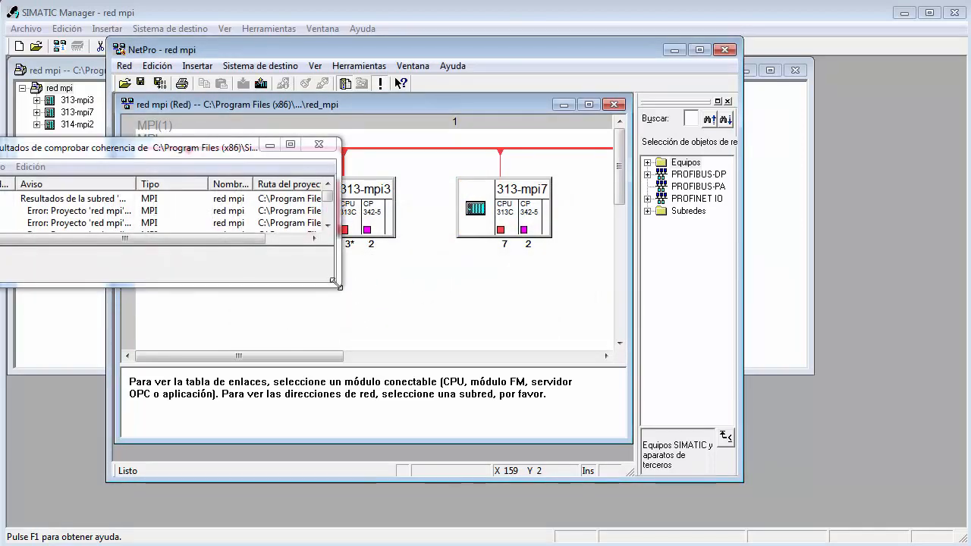
Enlarge the consistency check results, widen the Aviso column to read the full error and warning texts, and close the results.
left_click_drag(339, 281, 619, 427)
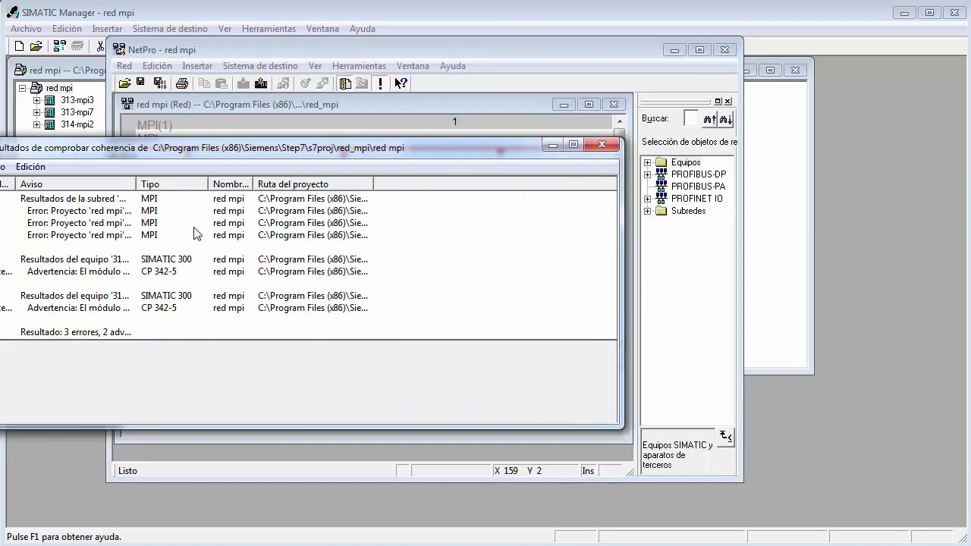
left_click(169, 273)
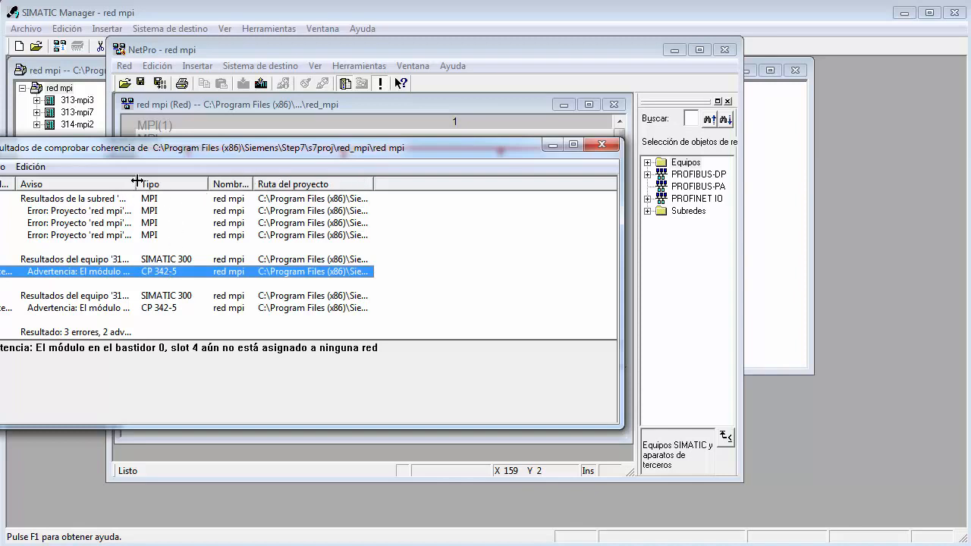
left_click_drag(137, 179, 510, 187)
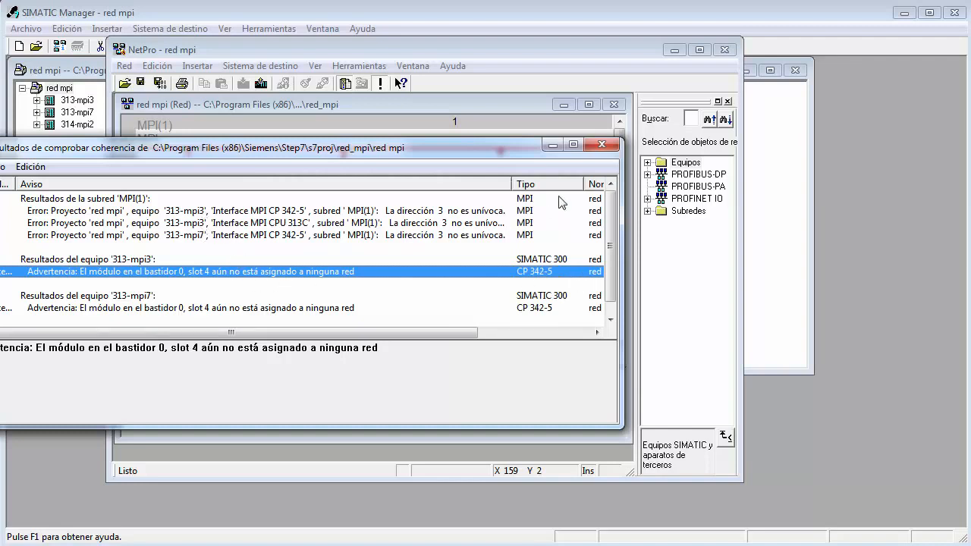
left_click(602, 144)
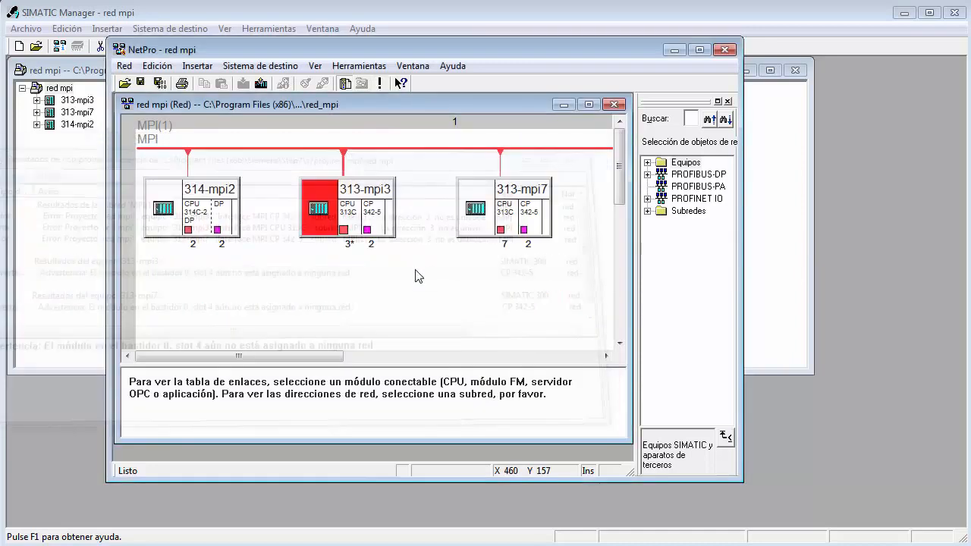
Enlarge the connection table area and open the hardware configuration of the 313-mpi3 station from the network view.
left_click(393, 220)
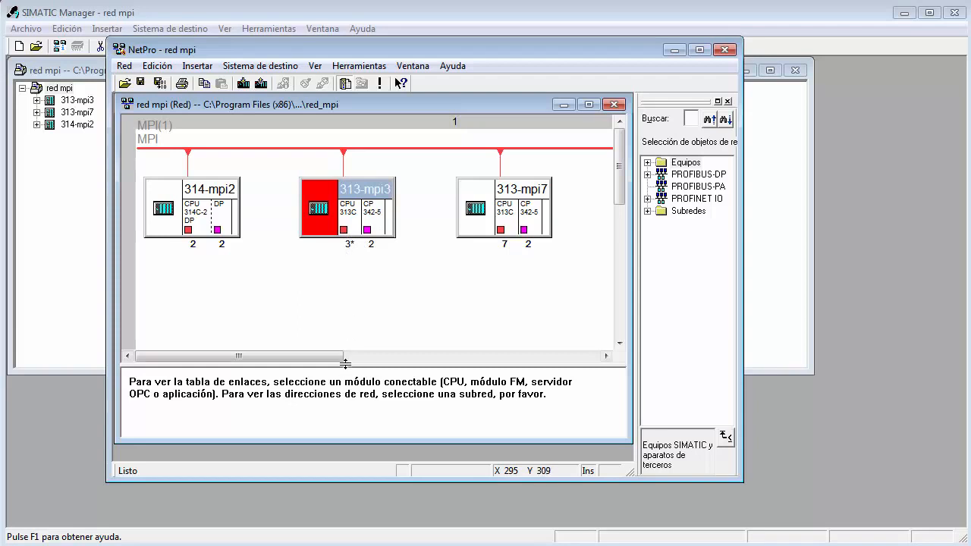
left_click_drag(343, 365, 340, 324)
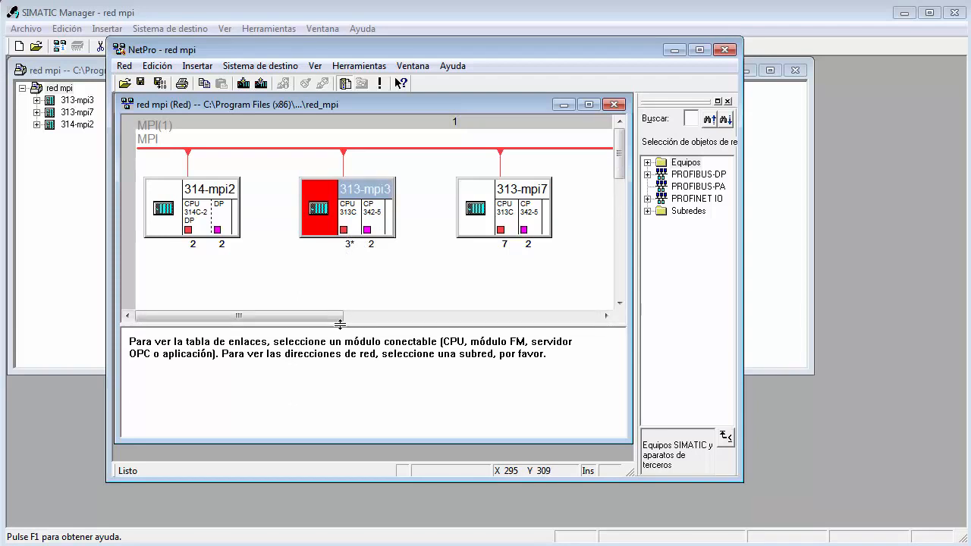
double_click(319, 207)
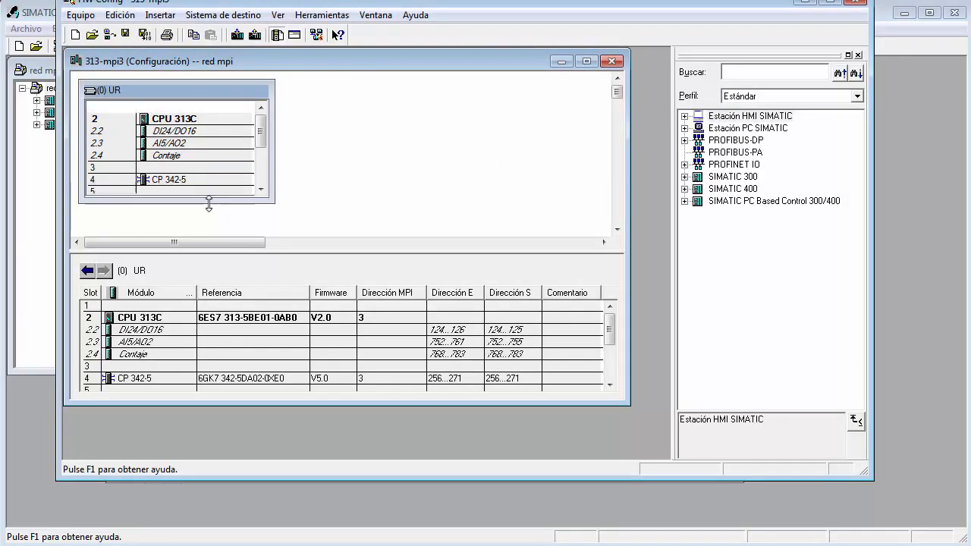
Set the MPI address of the CP 342-5 module in slot 4 of the 313-mpi3 station to 31.
double_click(197, 186)
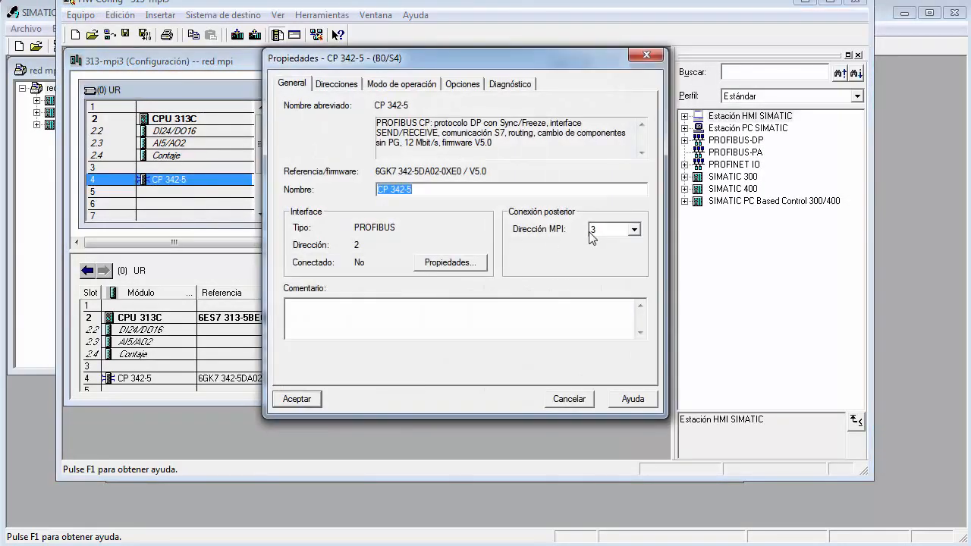
left_click(636, 231)
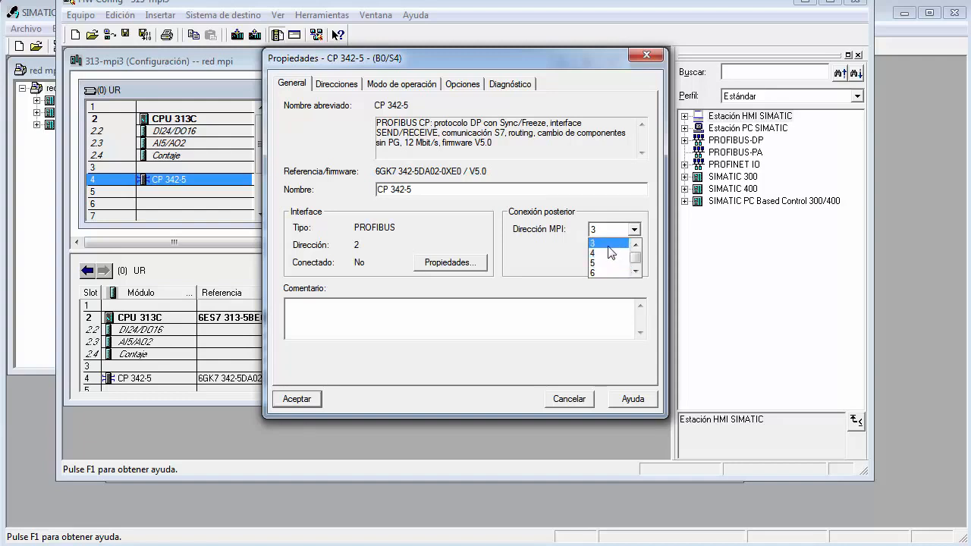
left_click_drag(635, 262, 637, 288)
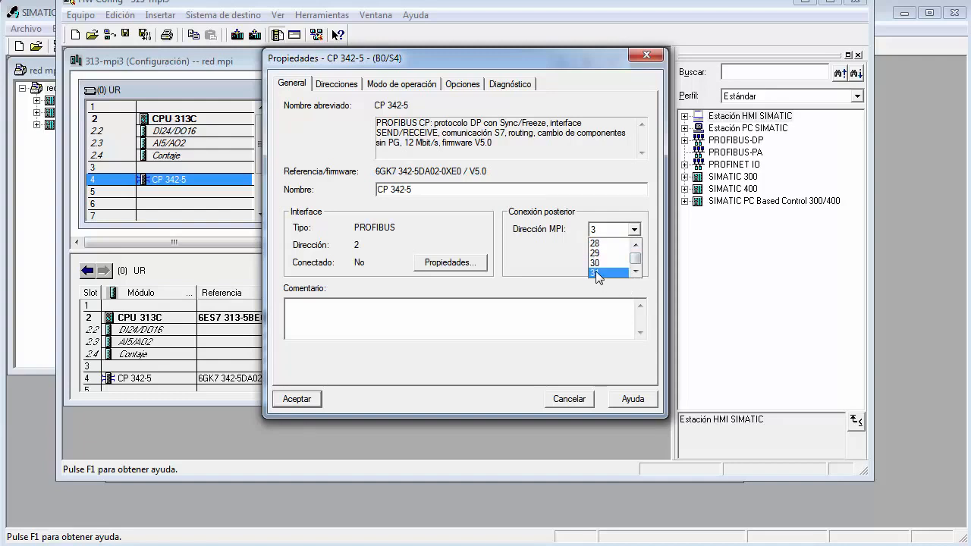
left_click(596, 272)
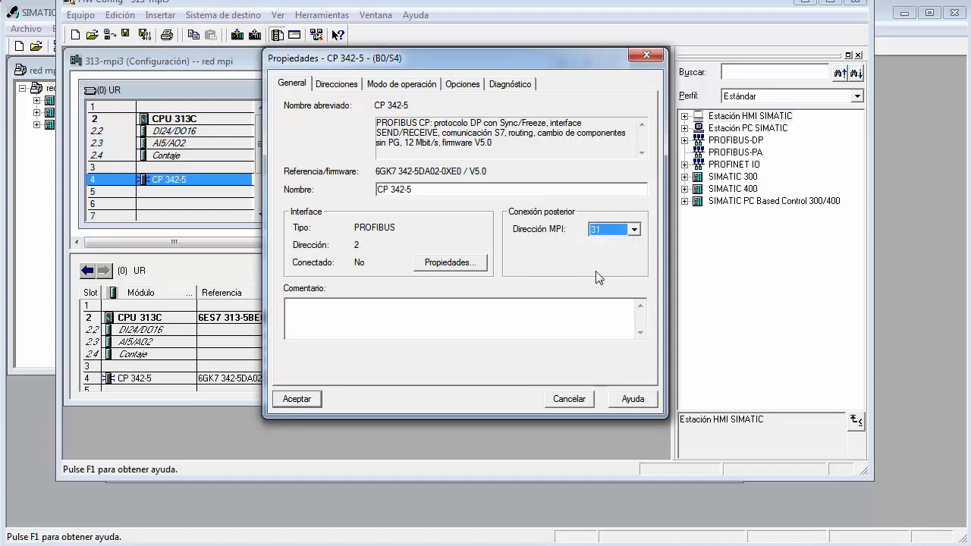
left_click(296, 399)
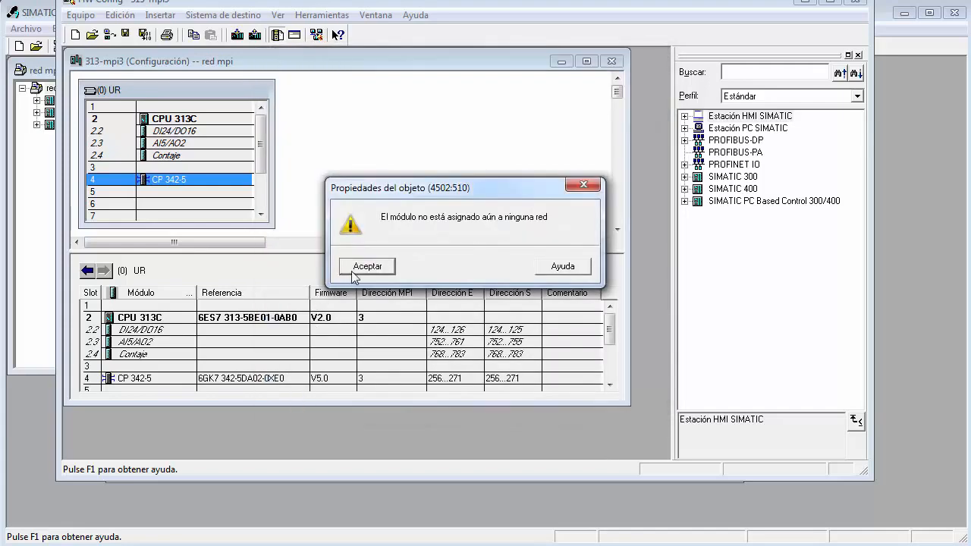
left_click(352, 270)
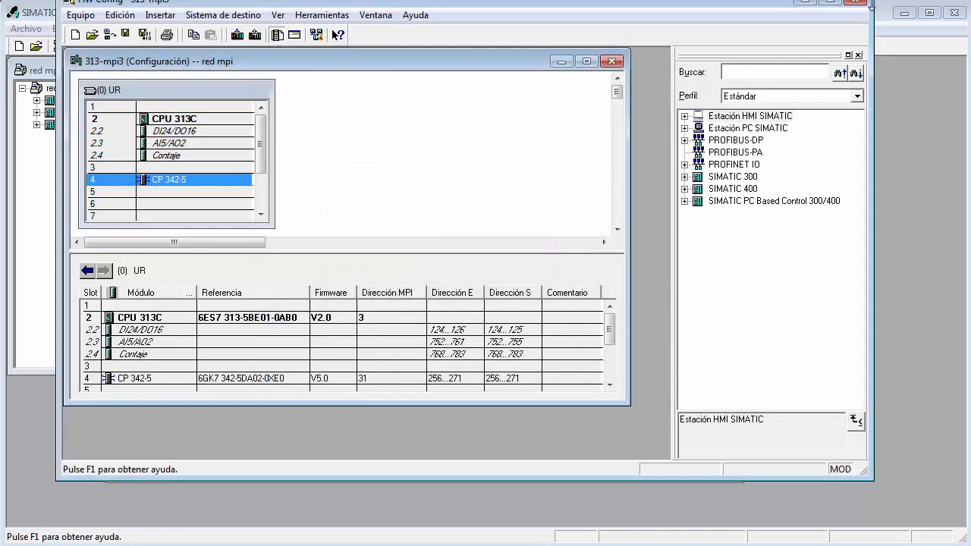
Close the hardware configuration of the 313-mpi3 station, saving its modifications.
left_click(858, 2)
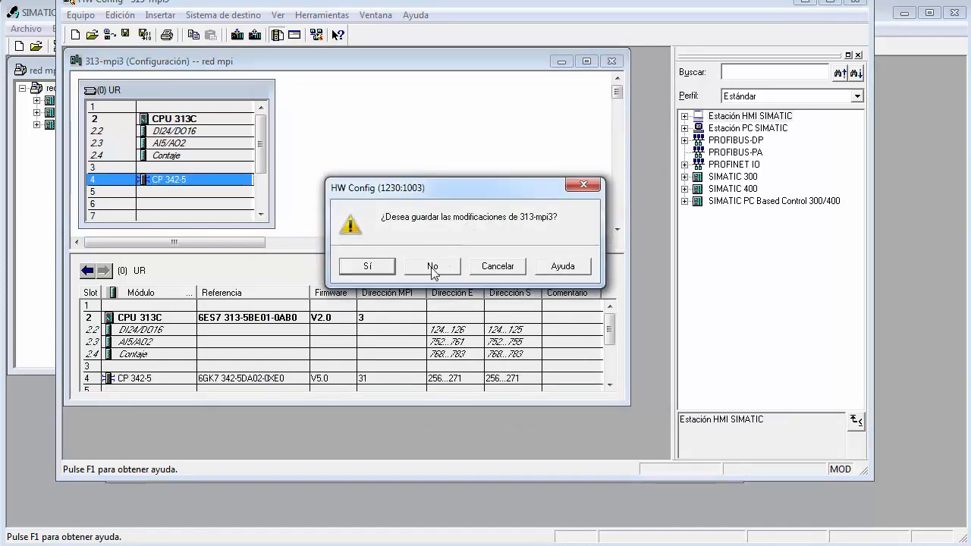
left_click(368, 269)
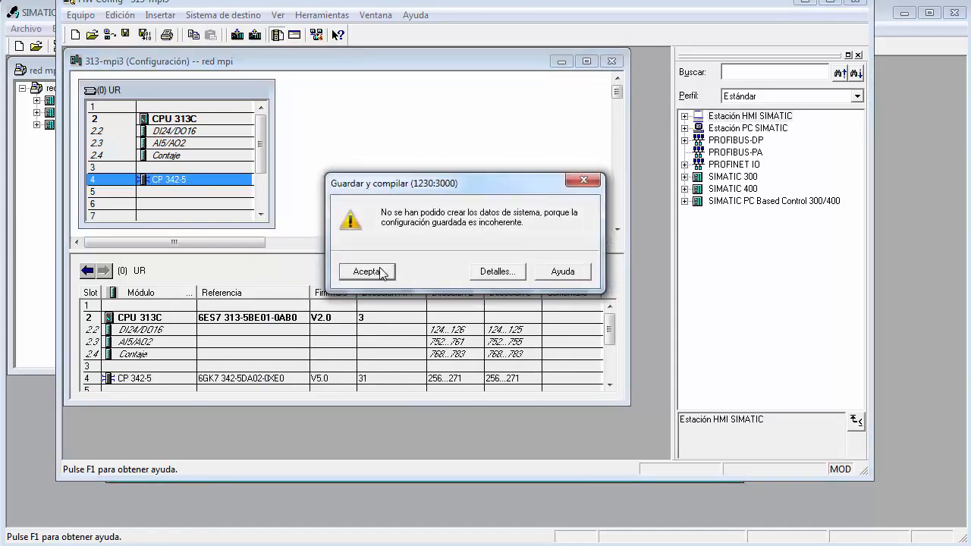
left_click(367, 271)
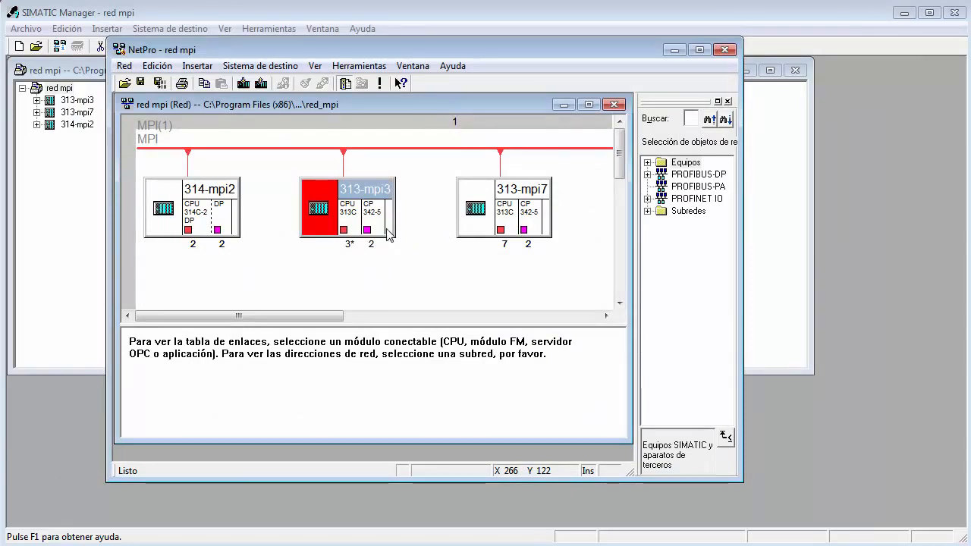
Set the MPI address of the CPU 313C interface in the 313-mpi3 station to 5.
left_click(345, 228)
double_click(345, 227)
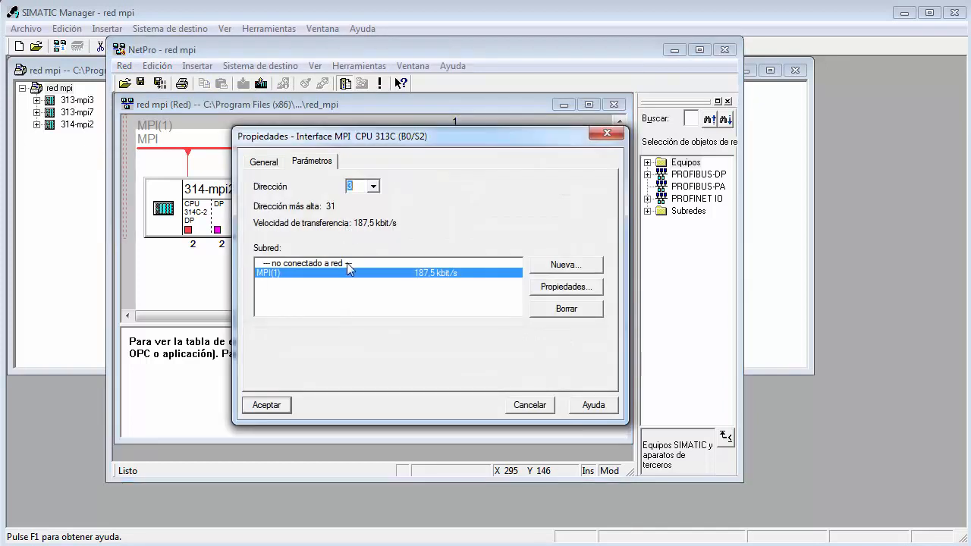
left_click(375, 187)
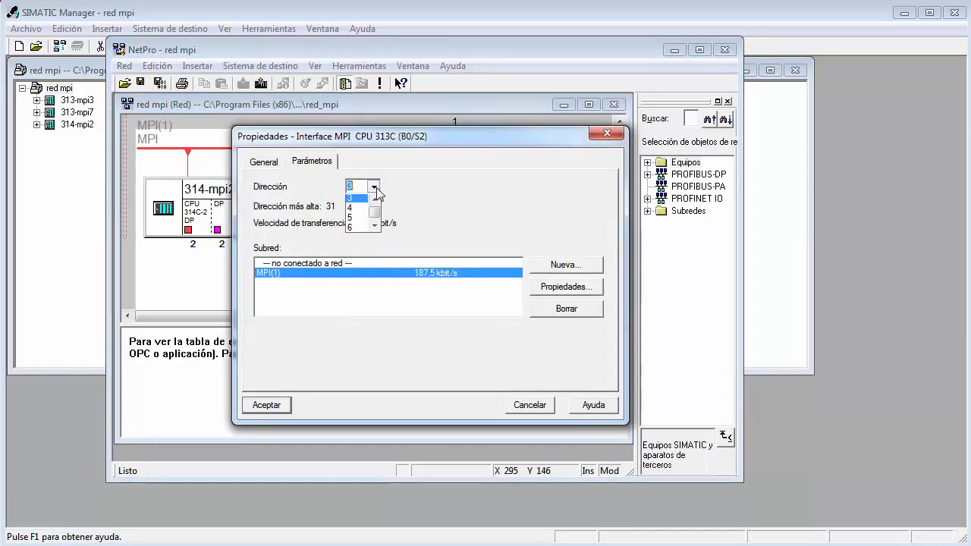
left_click(376, 188)
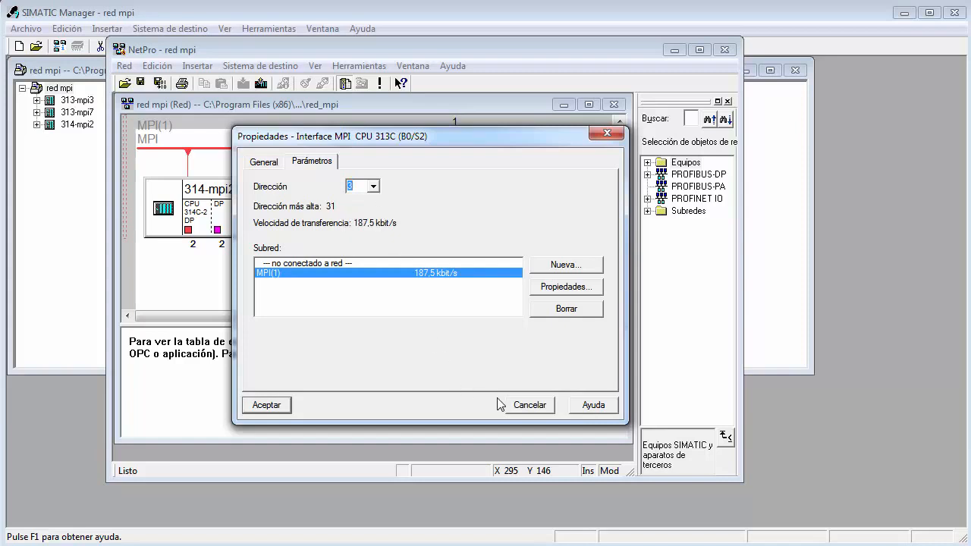
left_click(266, 407)
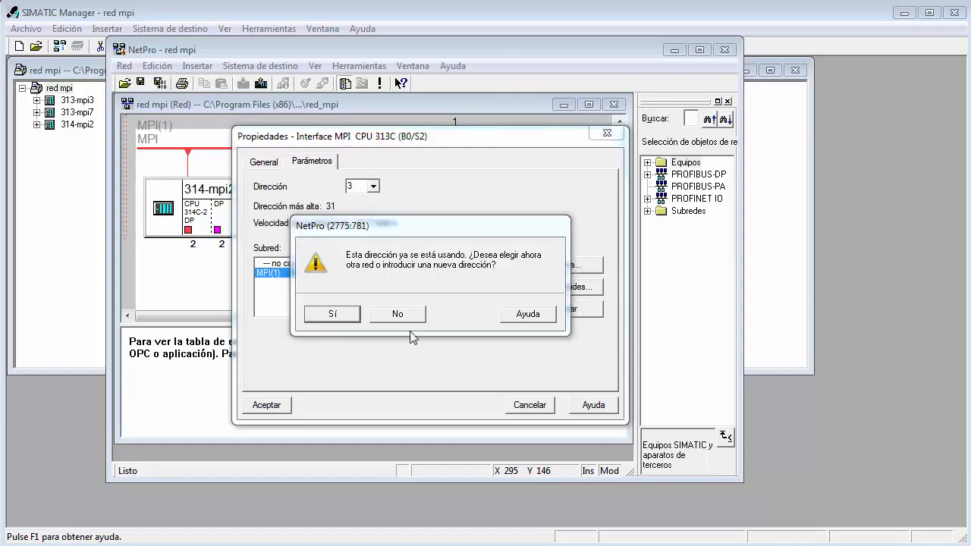
left_click(396, 314)
left_click(373, 187)
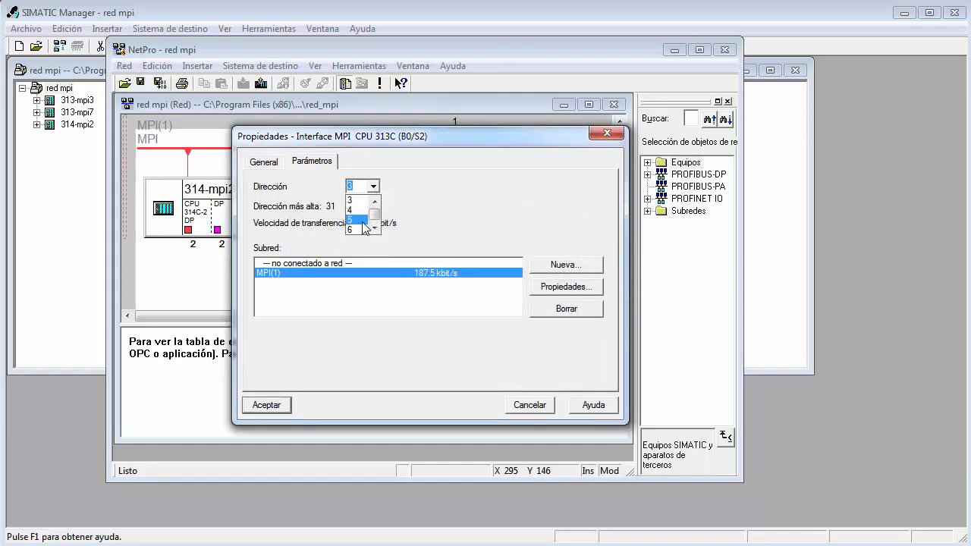
left_click(363, 220)
left_click(269, 406)
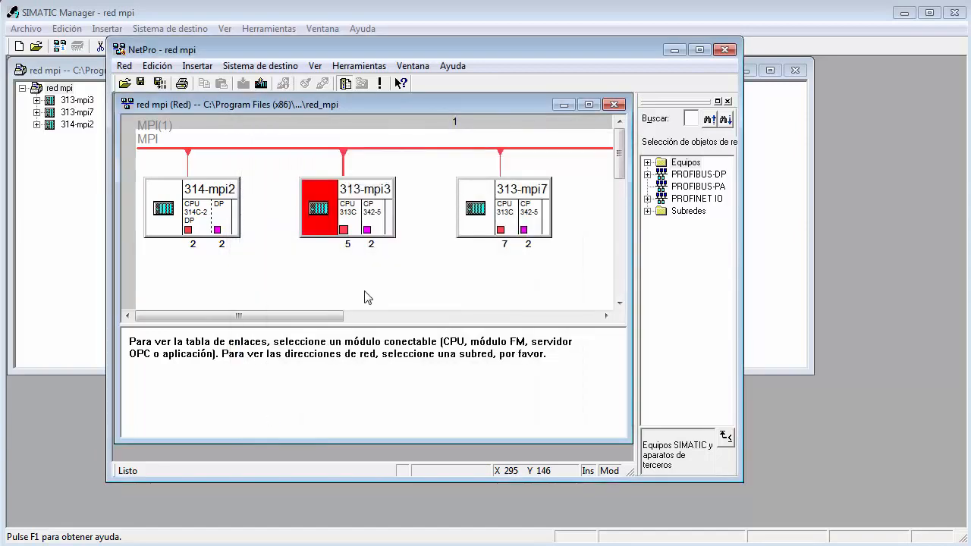
Check the CP 342-5 module's MPI address in the 313-mpi3 hardware configuration, and close it with its modifications saved.
double_click(319, 212)
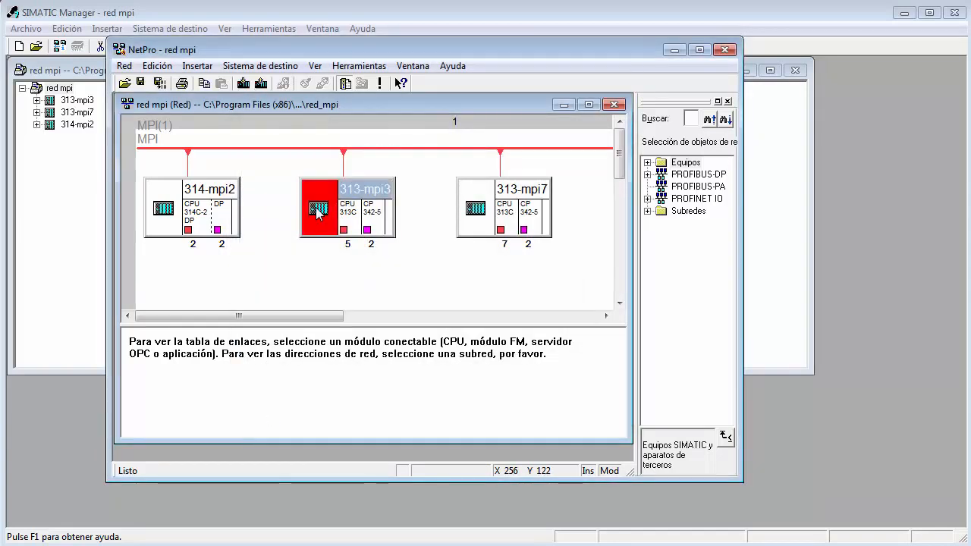
left_click(324, 304)
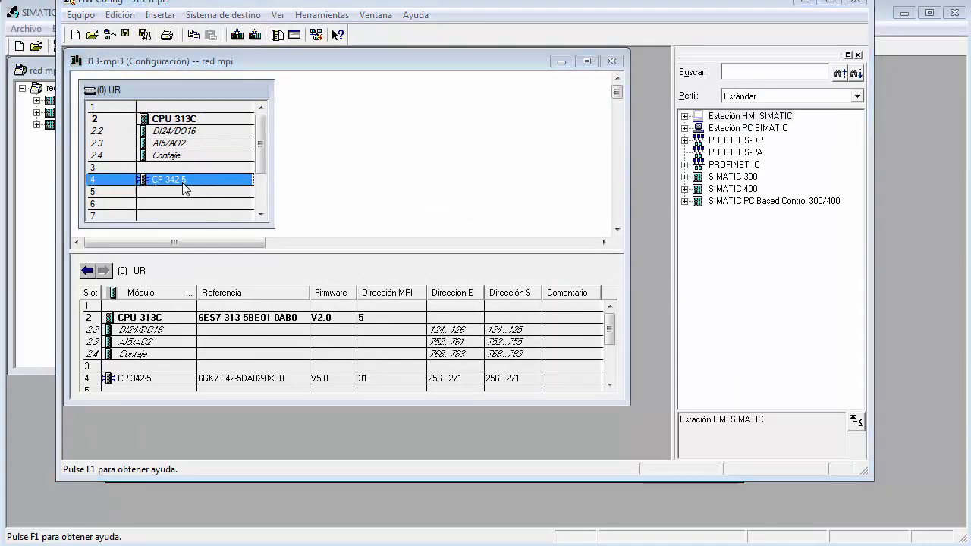
double_click(184, 182)
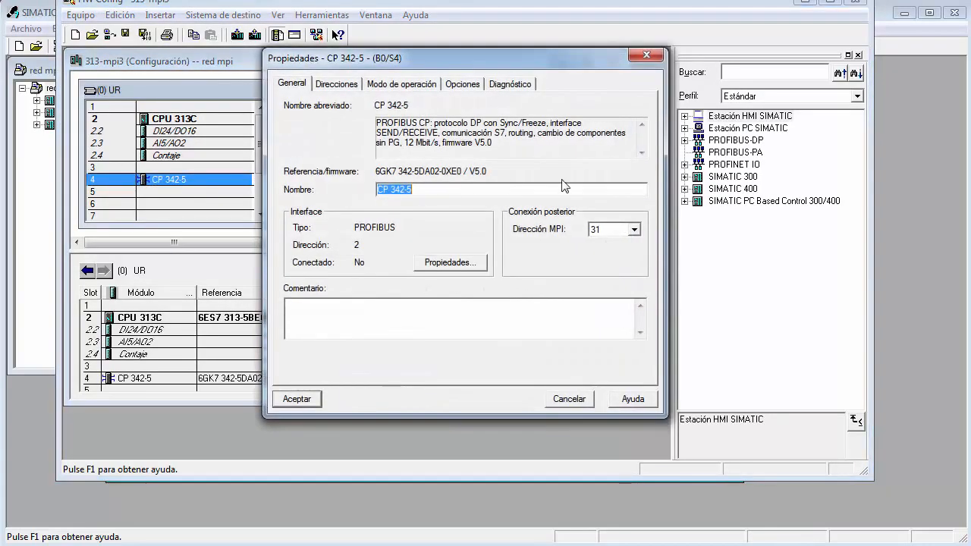
left_click(297, 399)
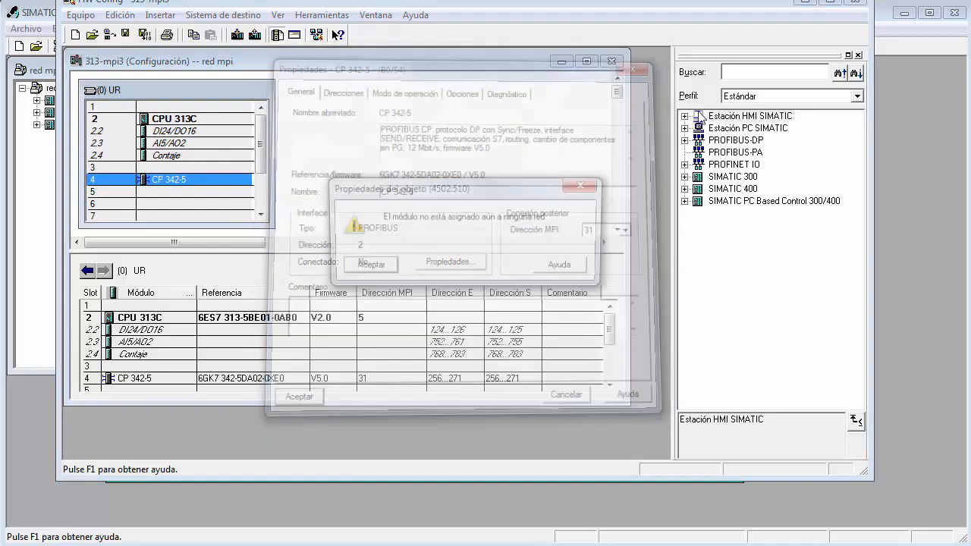
left_click(365, 269)
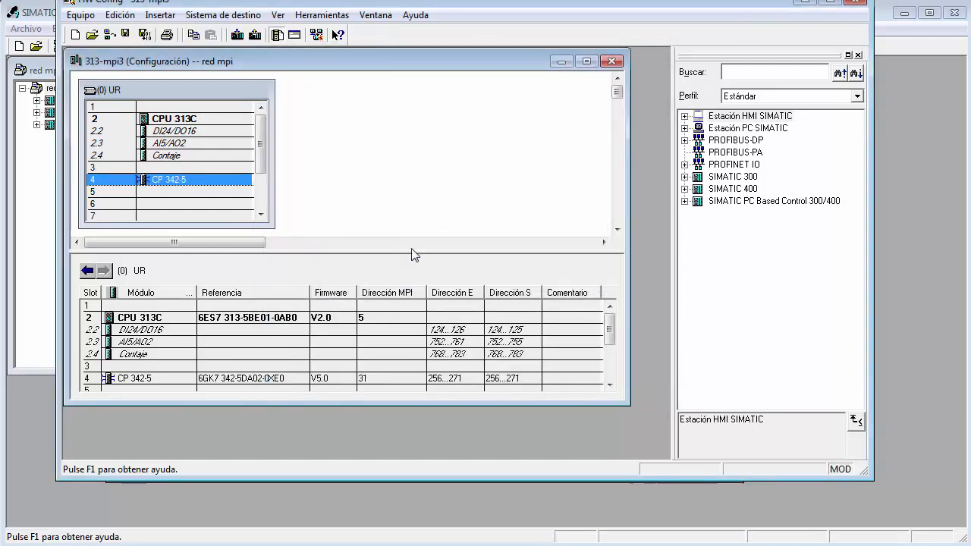
left_click(856, 3)
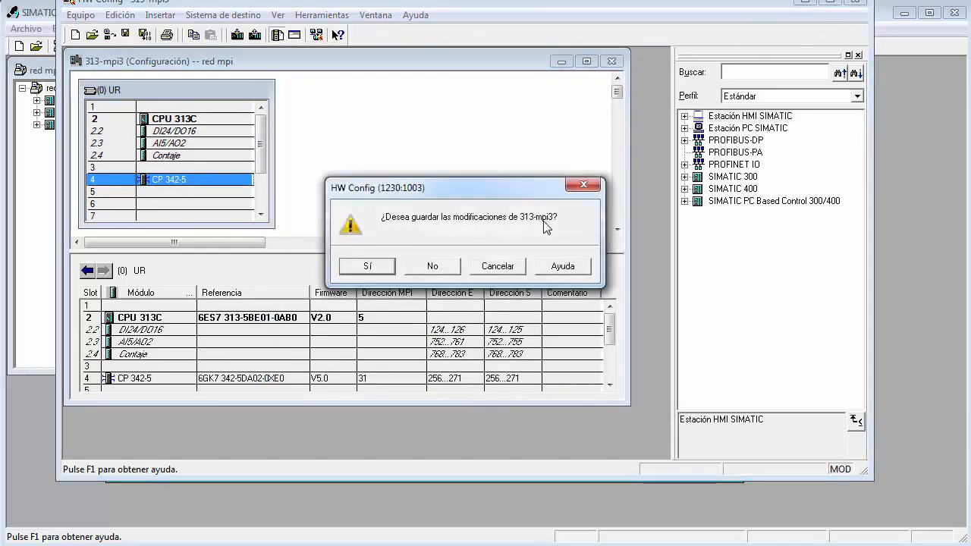
left_click(370, 267)
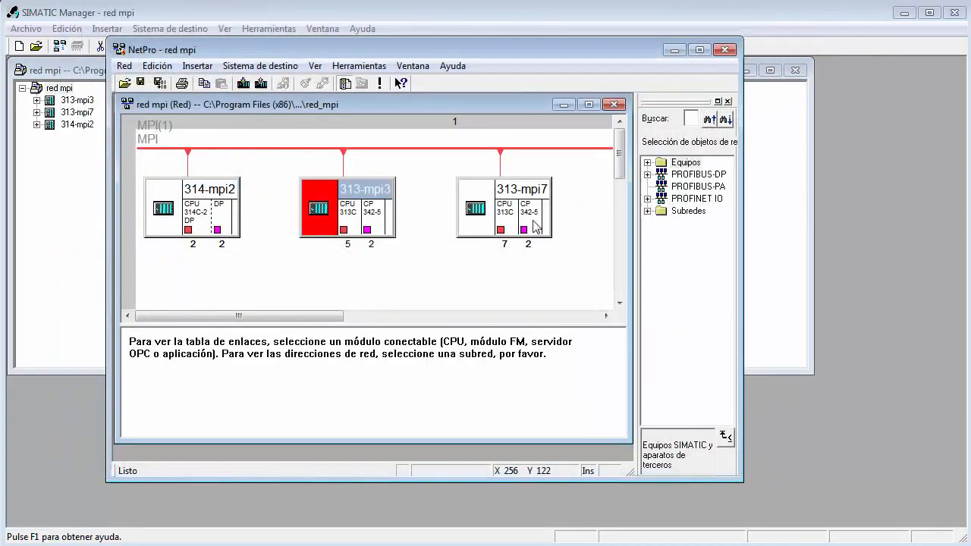
Set the MPI address of the CP 342-5 module in slot 4 of the 313-mpi7 station to 30 and save the hardware configuration.
double_click(501, 229)
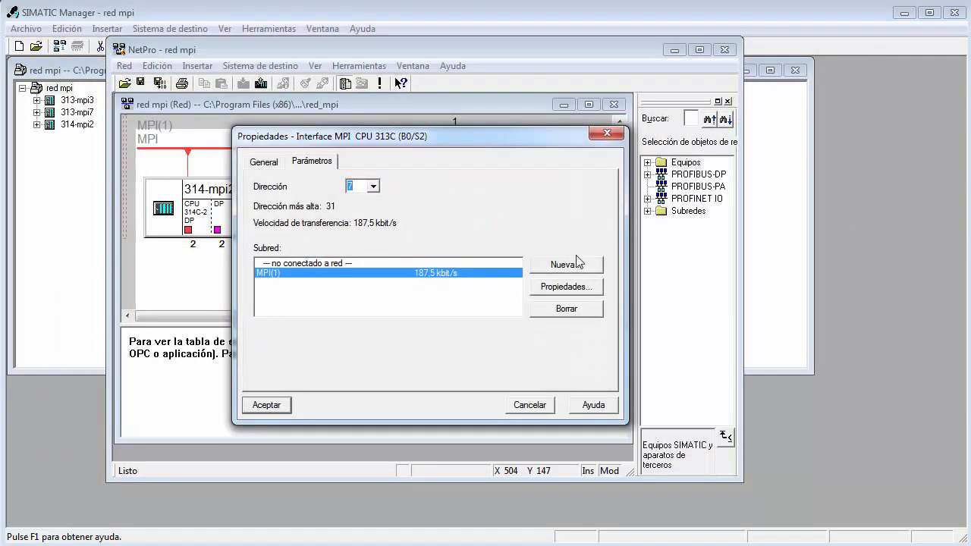
left_click(607, 133)
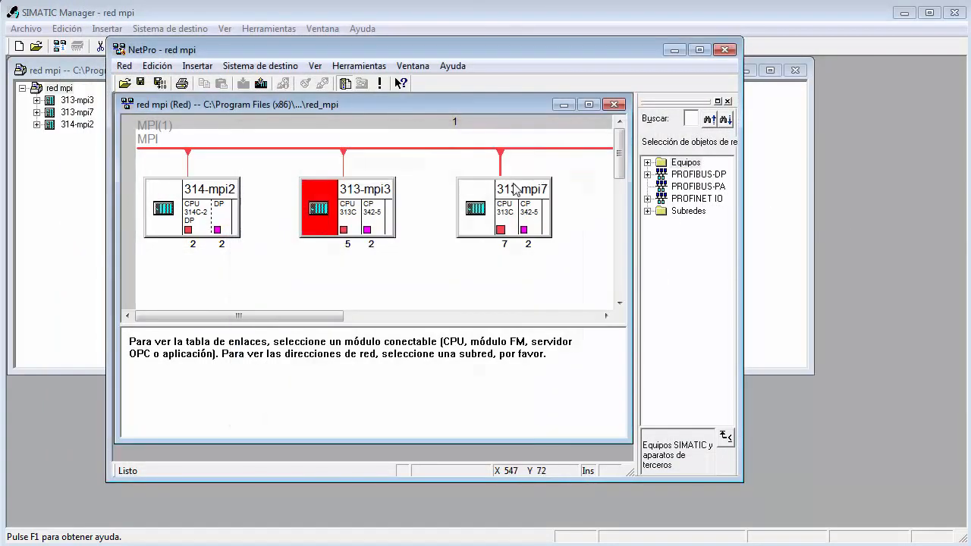
double_click(473, 210)
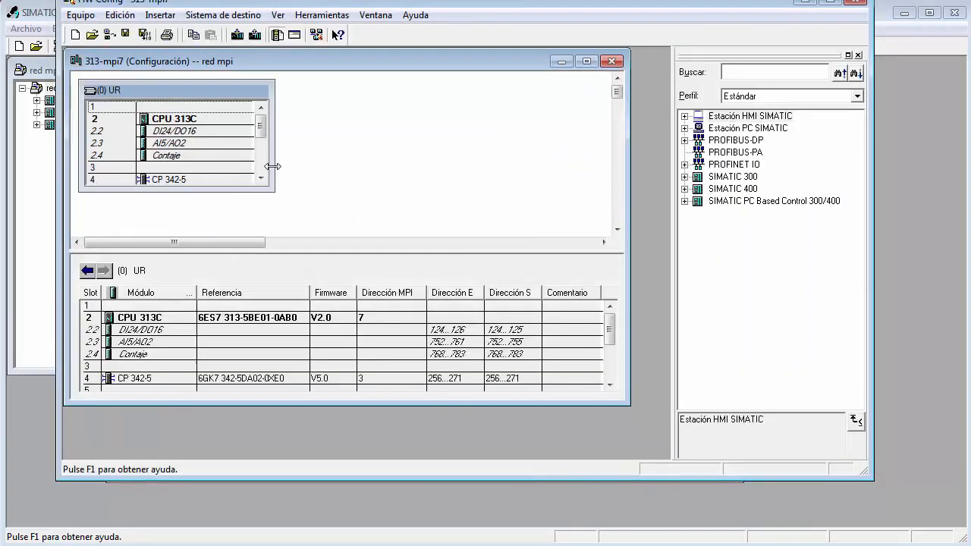
left_click(261, 177)
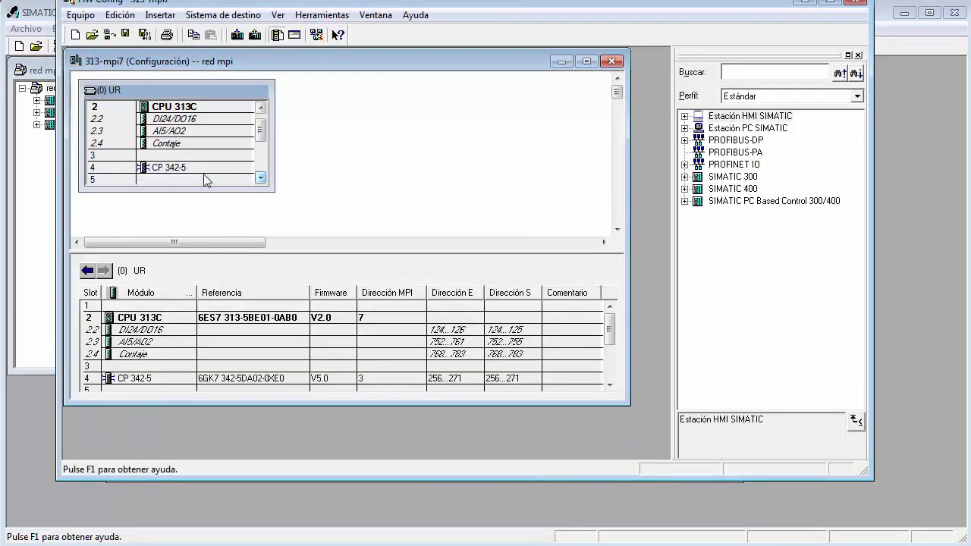
double_click(197, 168)
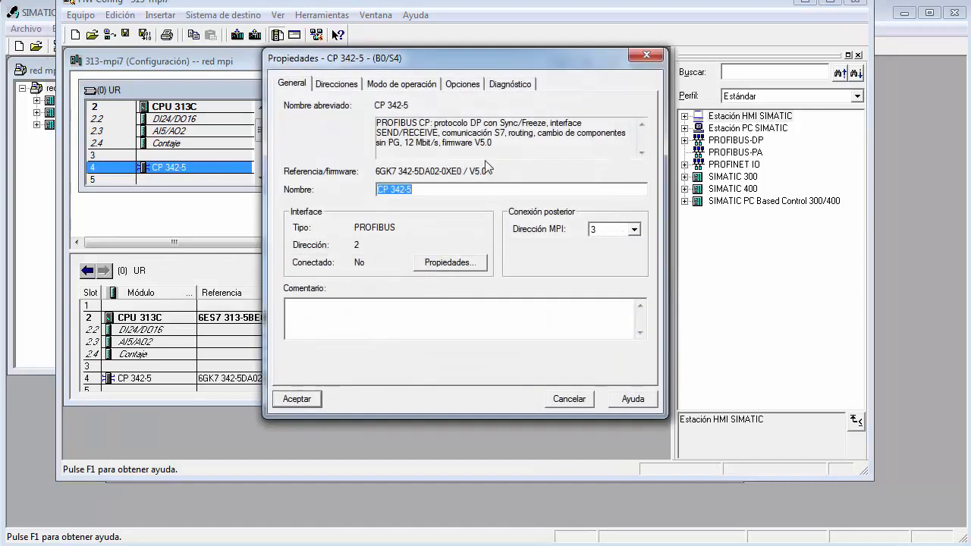
left_click(634, 230)
left_click_drag(636, 261, 636, 279)
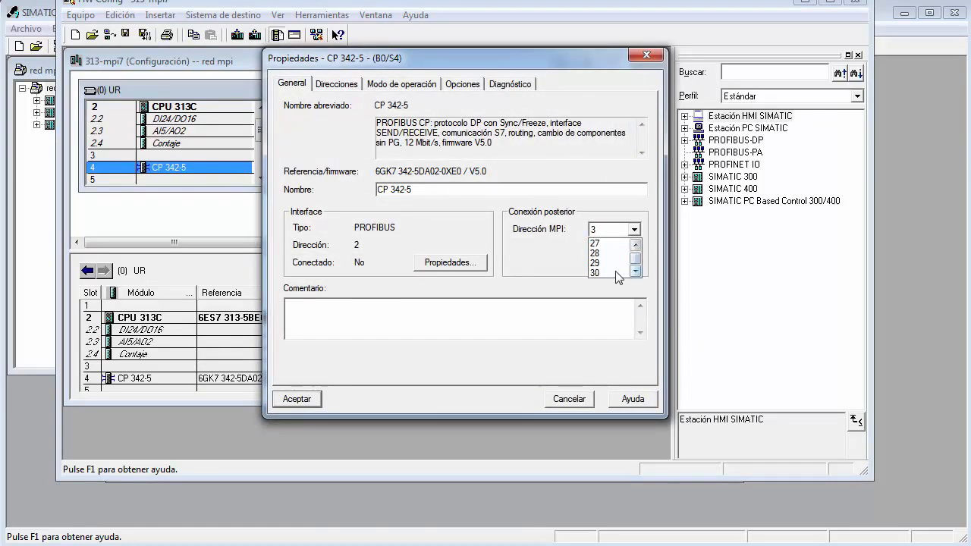
left_click(611, 271)
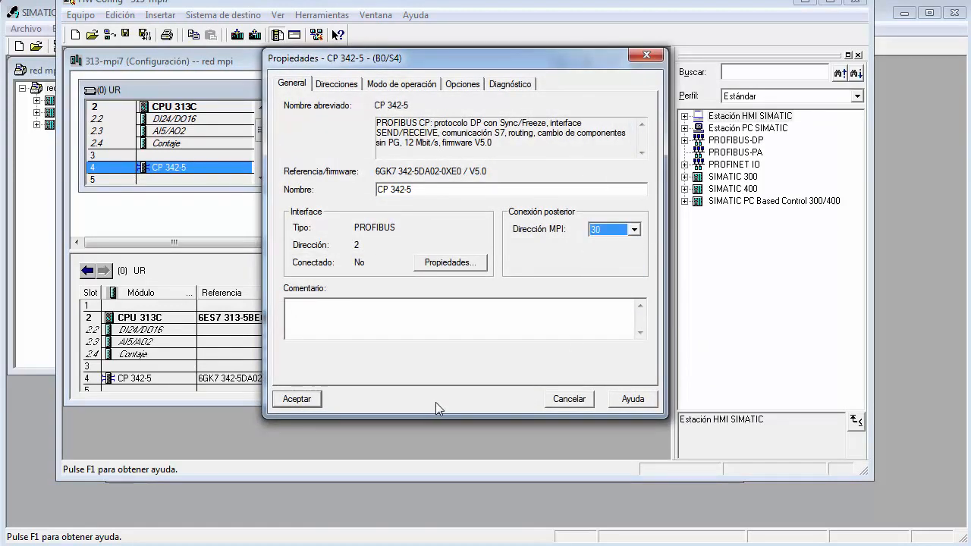
left_click(301, 400)
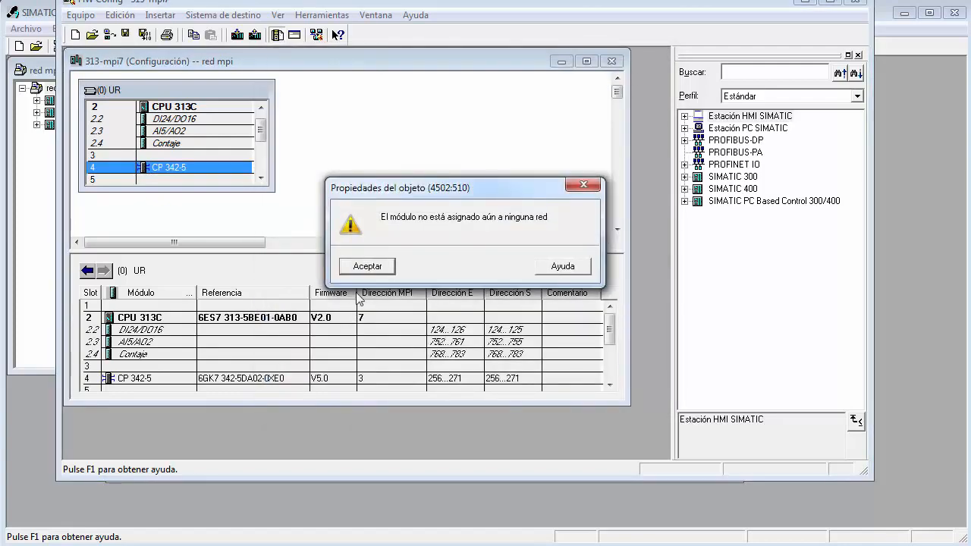
left_click(362, 266)
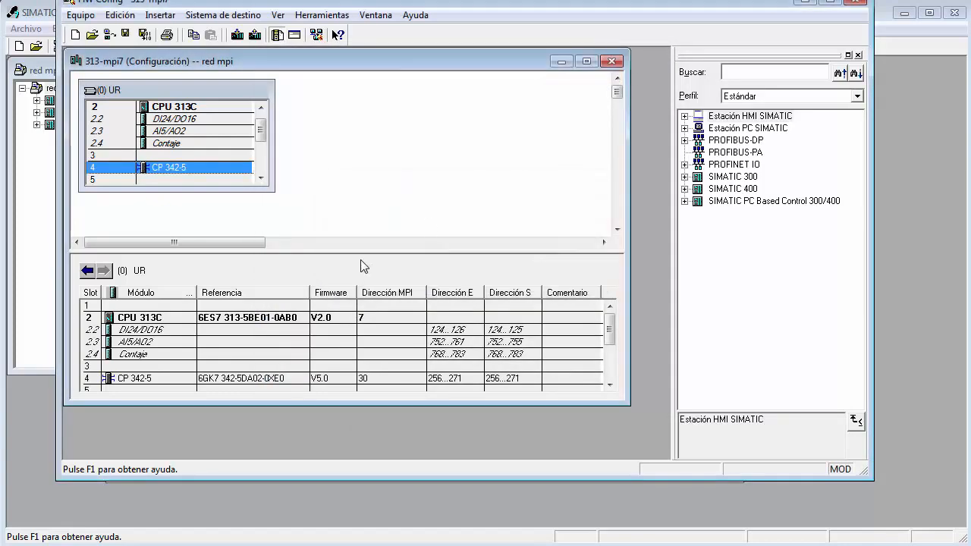
left_click(856, 3)
left_click(368, 267)
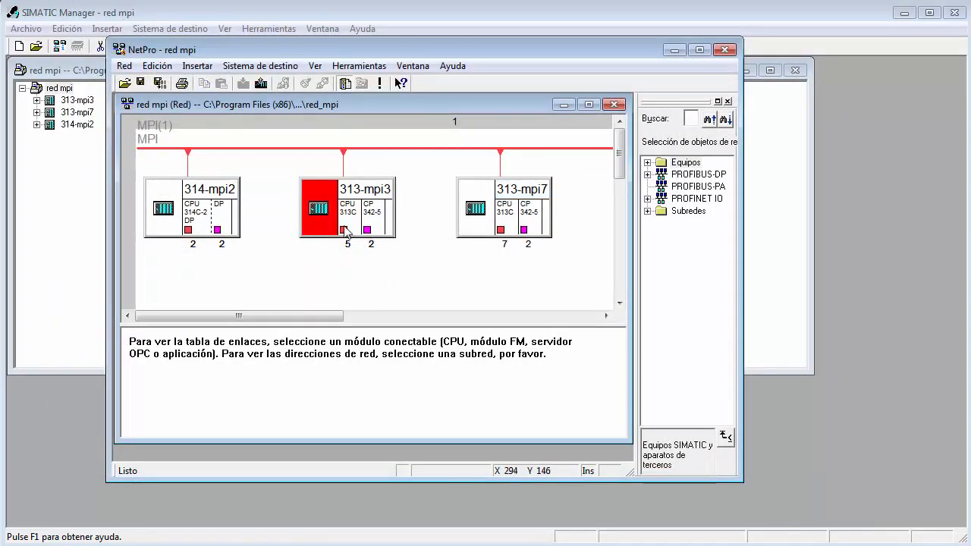
Set the MPI address of the CPU 313C interface in the 313-mpi3 station to 3.
double_click(343, 229)
left_click(373, 186)
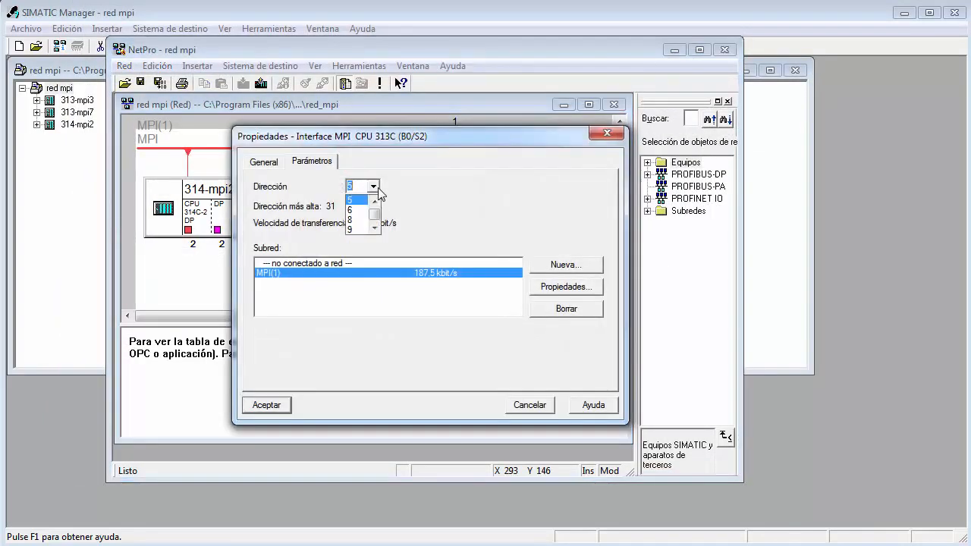
left_click(375, 202)
left_click(353, 198)
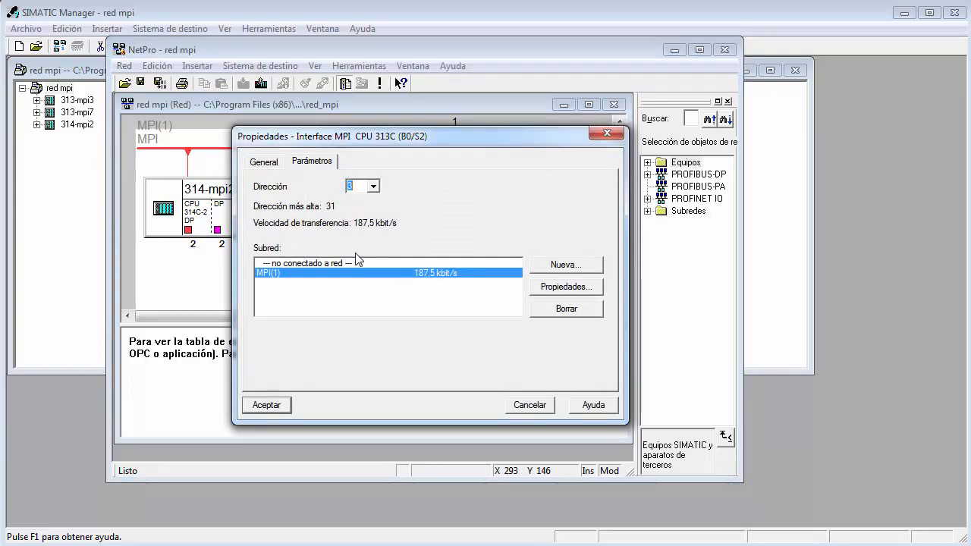
left_click(277, 407)
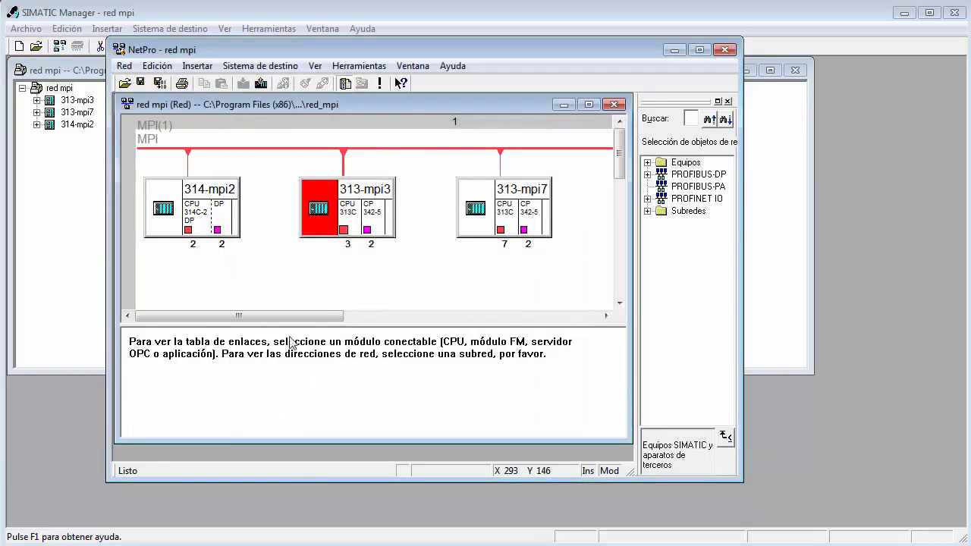
Save and compile the network using the "Compilar y comprobar todo" option.
left_click(159, 83)
left_click(347, 242)
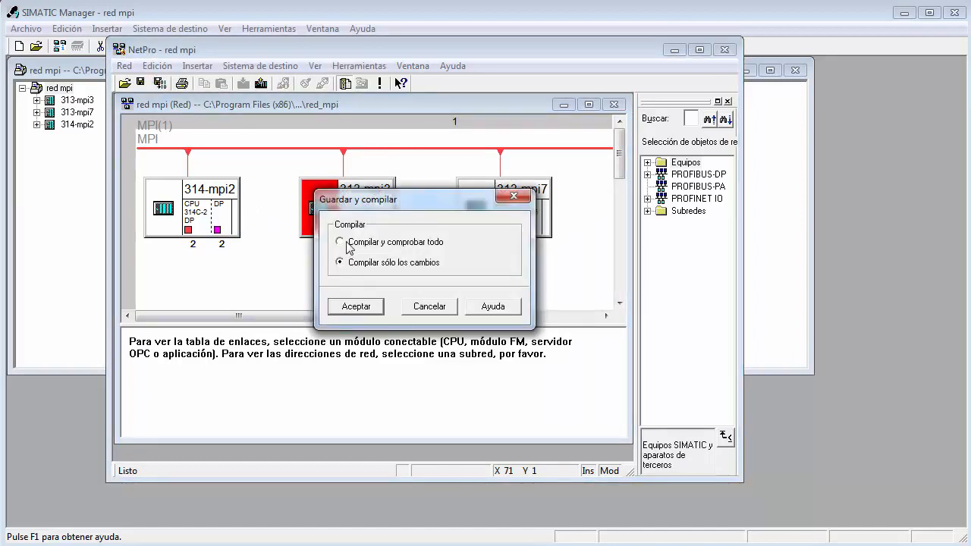
left_click(353, 305)
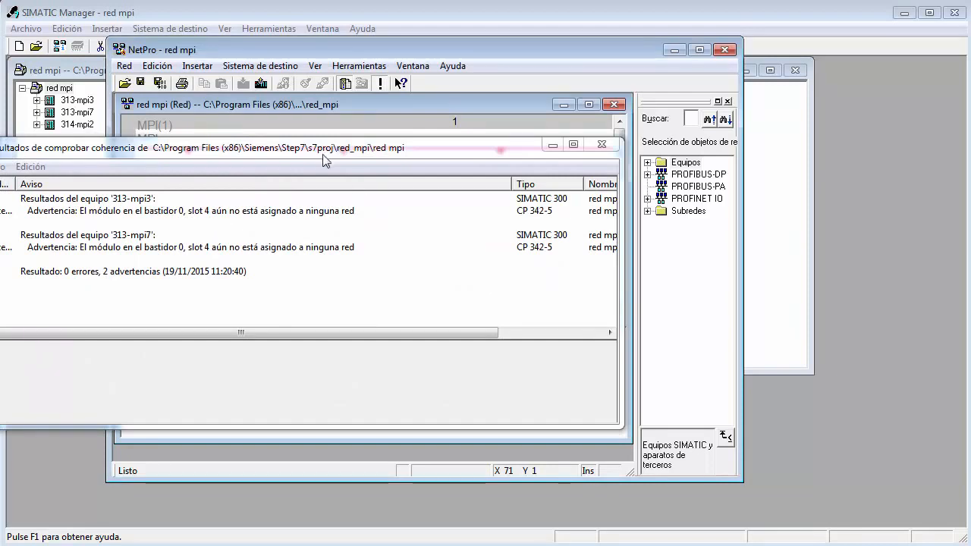
Bring the consistency check results fully into view, read the messages for each station, and close the results.
left_click(417, 147)
left_click_drag(316, 152, 456, 122)
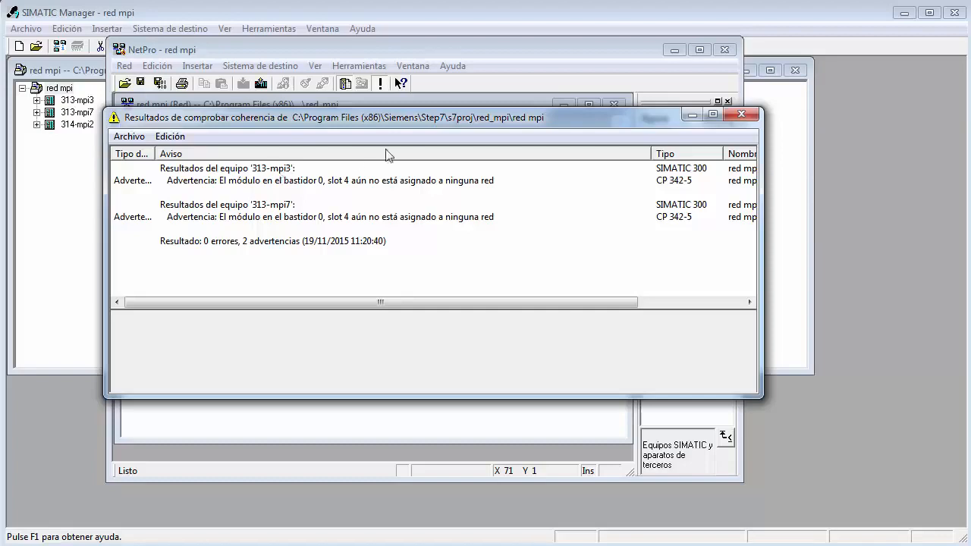
left_click(742, 114)
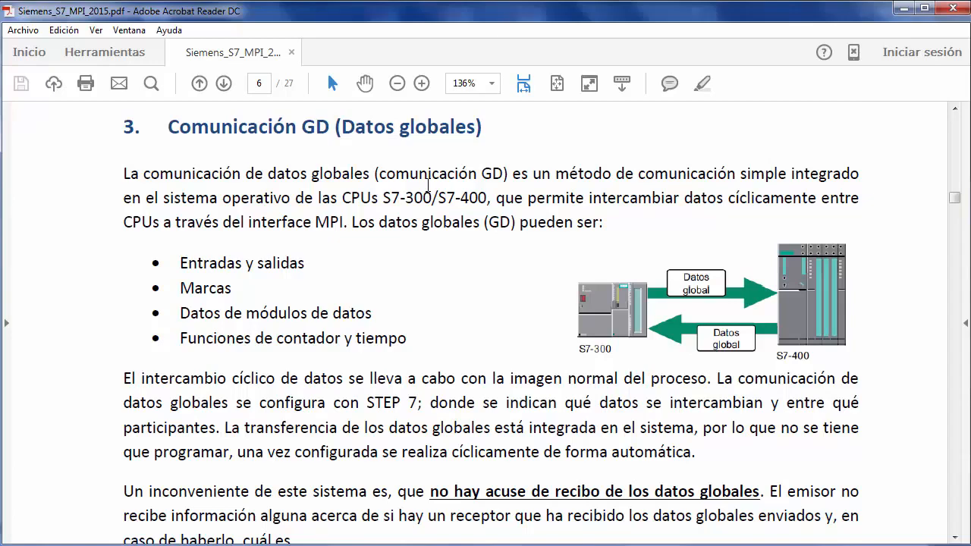
Switch to Siemens_S7_MPI_2015.pdf in Acrobat Reader and read the global data communication section through the table of GD resources of the CPUs.
scroll(429, 185, "down", 8)
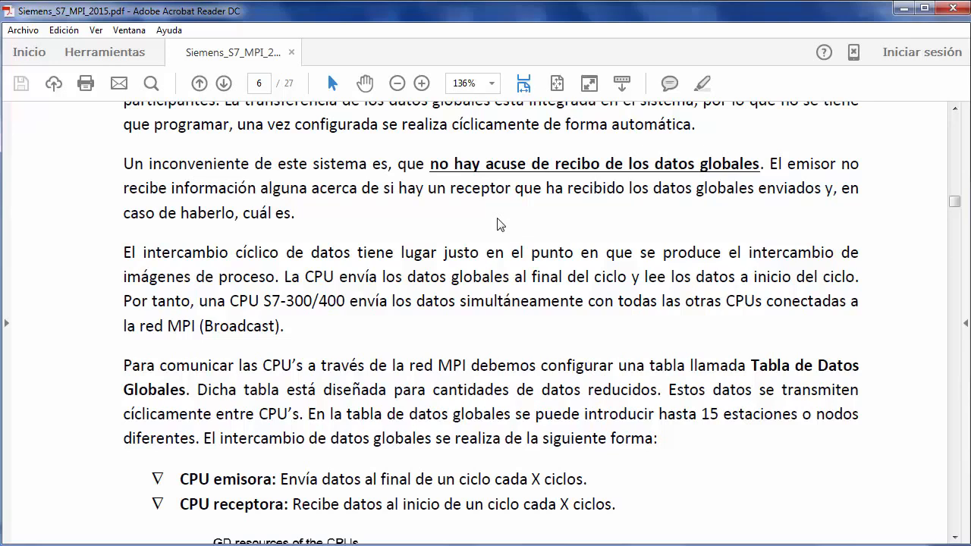
scroll(497, 224, "down", 5)
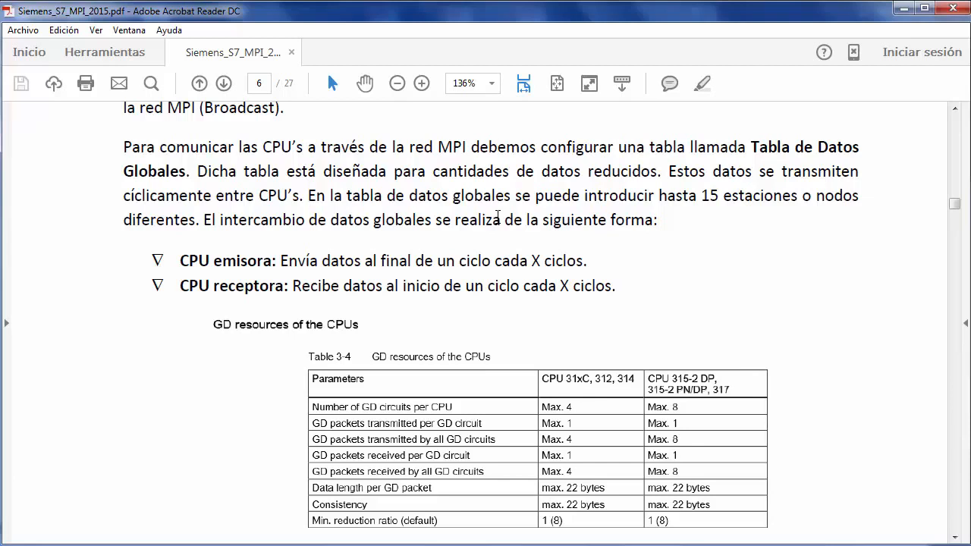
Review the GD resources table for the CPUs in the PDF, including circuits, packets, data length and reduction ratio.
scroll(498, 216, "down", 2)
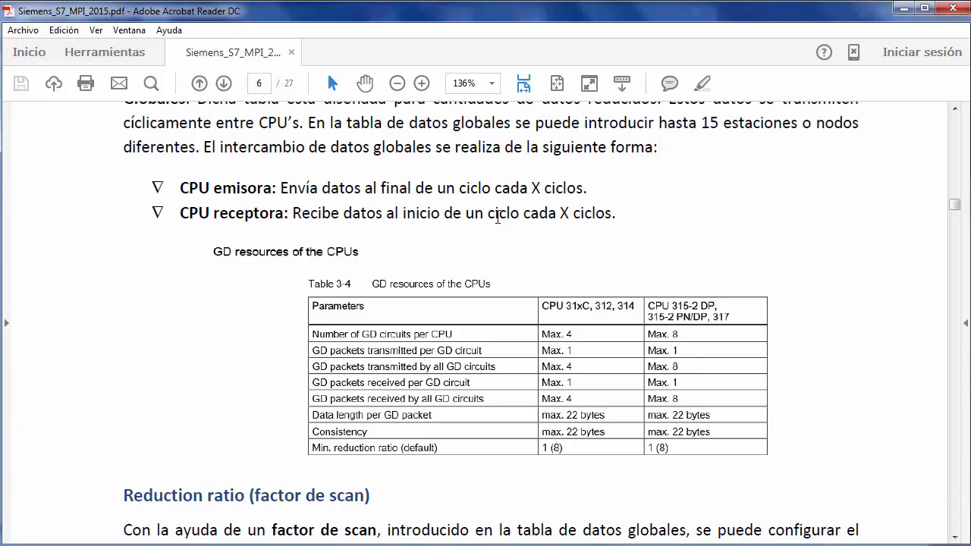
scroll(497, 218, "up", 1)
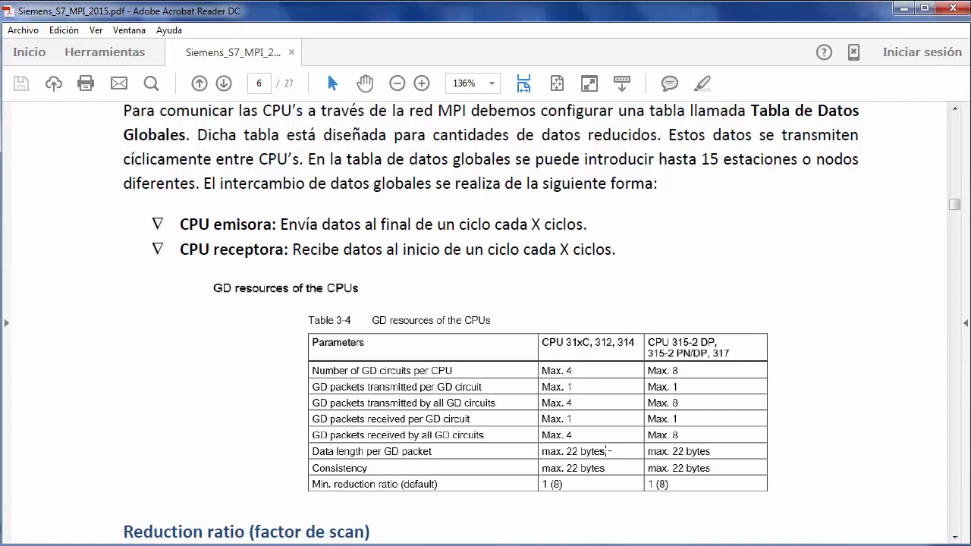
scroll(607, 450, "down", 5)
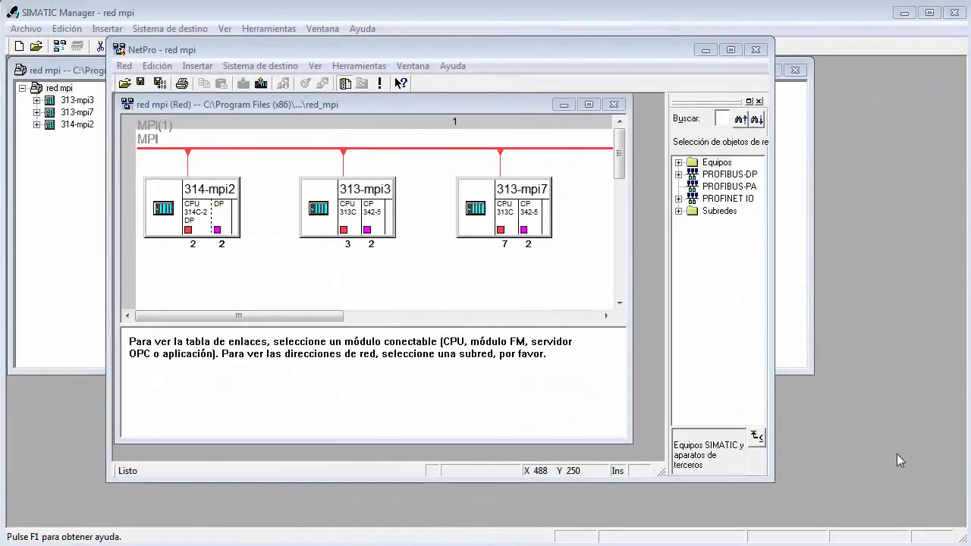
In NetPro, widen the network window and open the global data table of the MPI(1) subnet.
left_click(635, 247)
left_click_drag(636, 247, 665, 249)
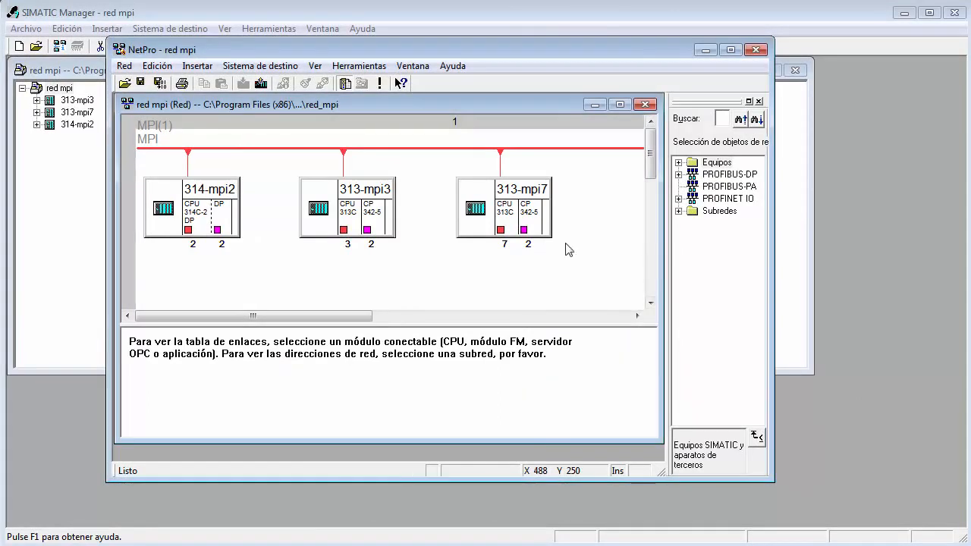
left_click(363, 148)
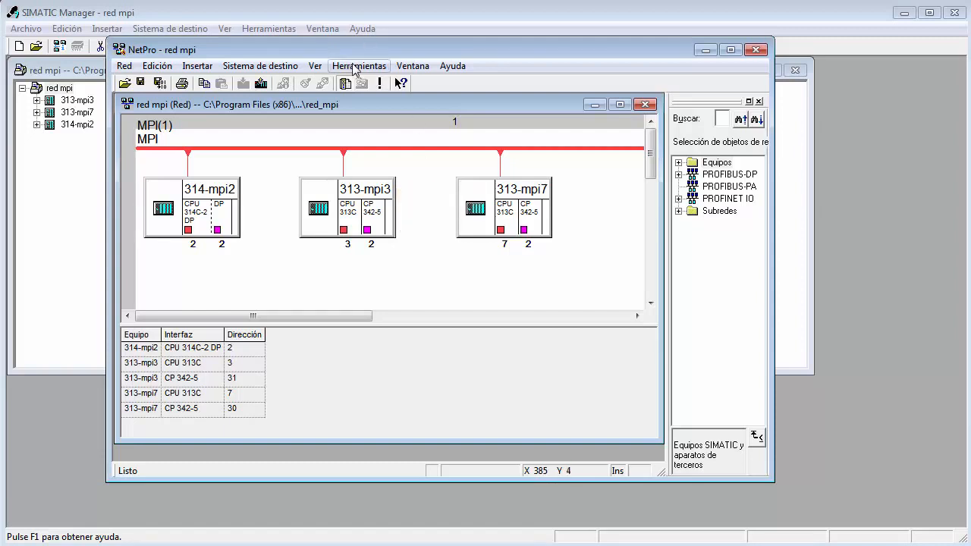
double_click(380, 150)
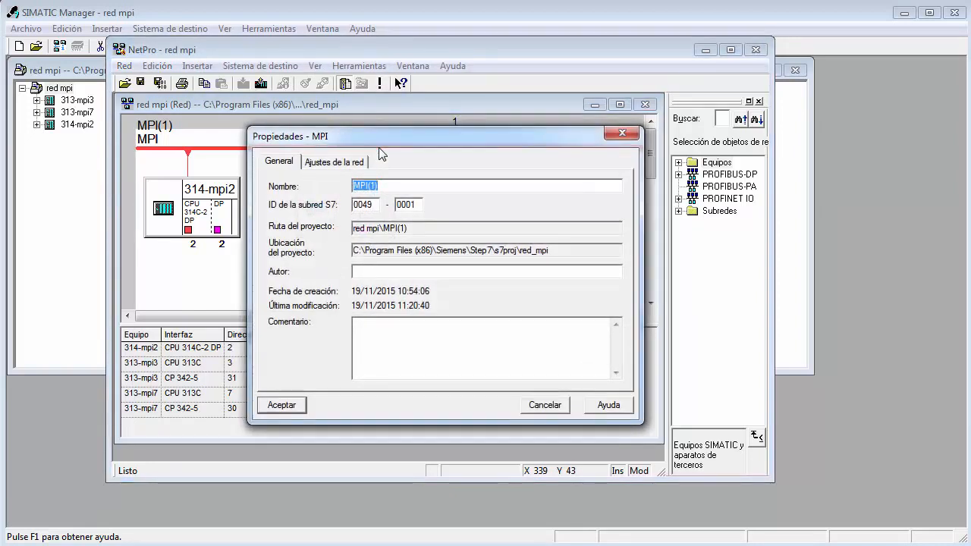
key("Escape")
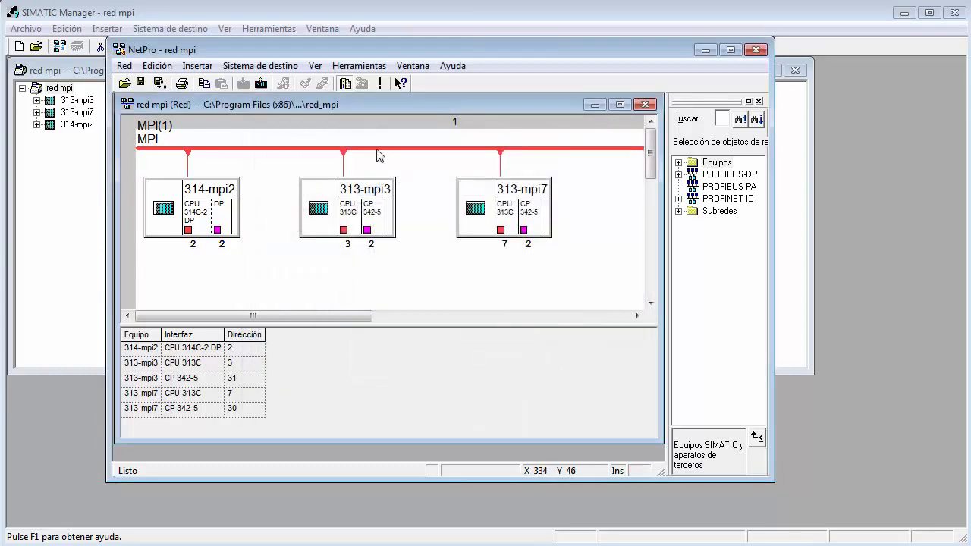
right_click(379, 150)
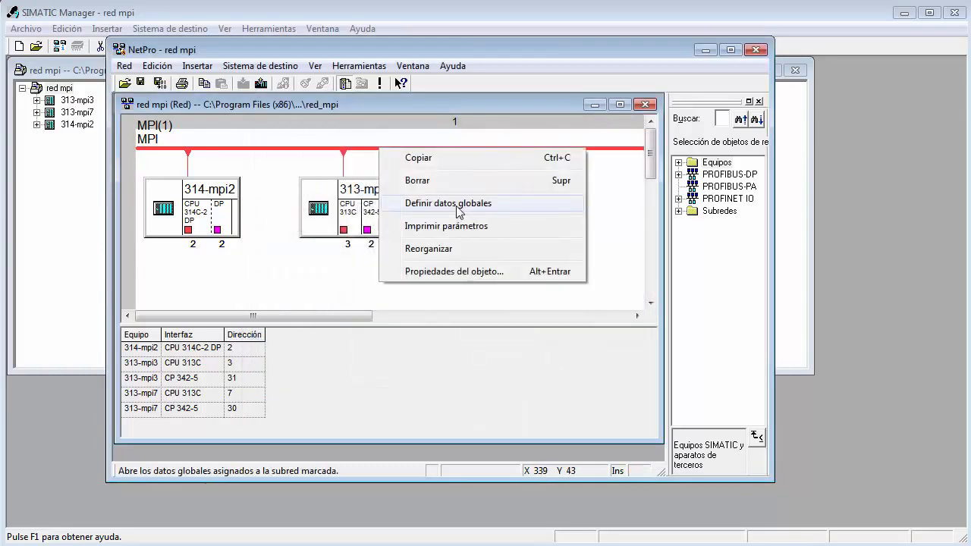
left_click(362, 66)
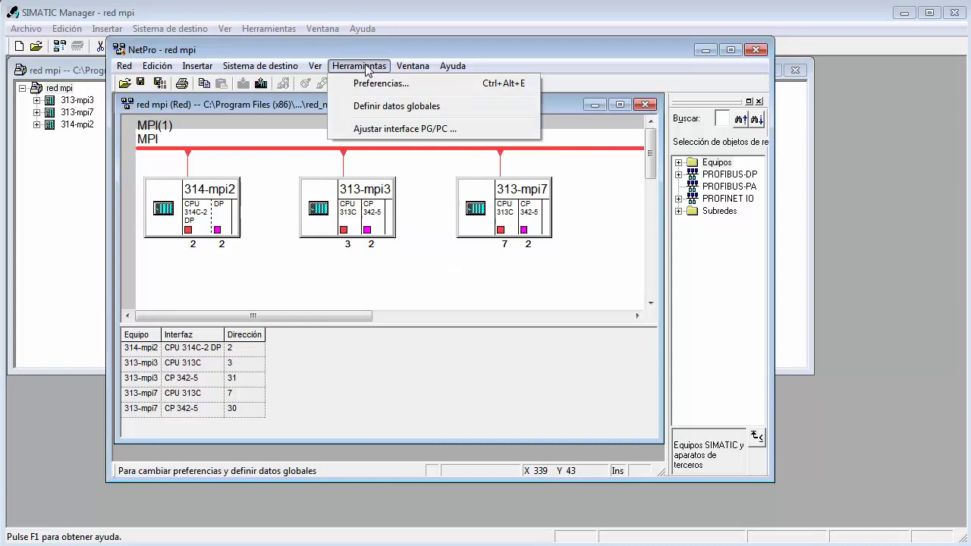
left_click(402, 107)
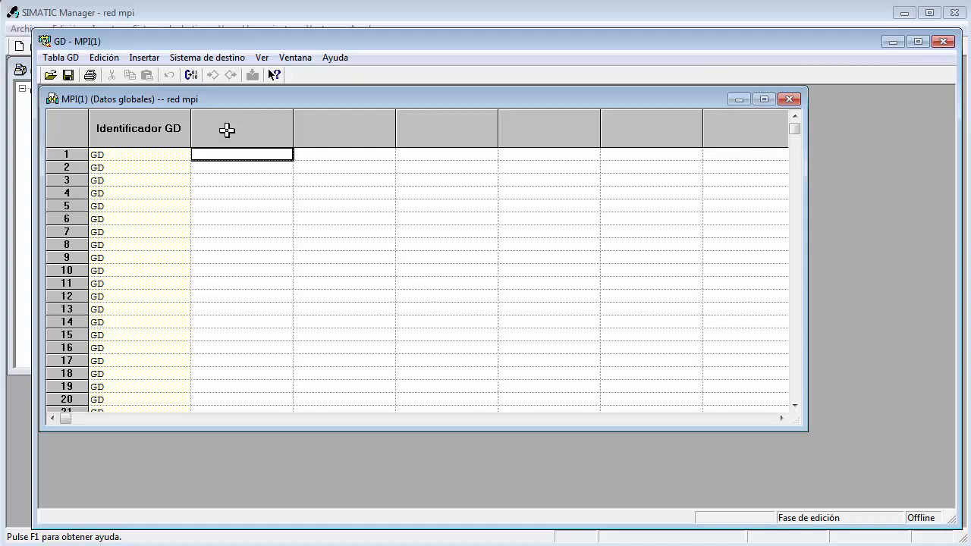
Assign the CPU 314C-2 DP of station 314-mpi2 to the first empty column of the global data table.
left_click(226, 130)
right_click(226, 130)
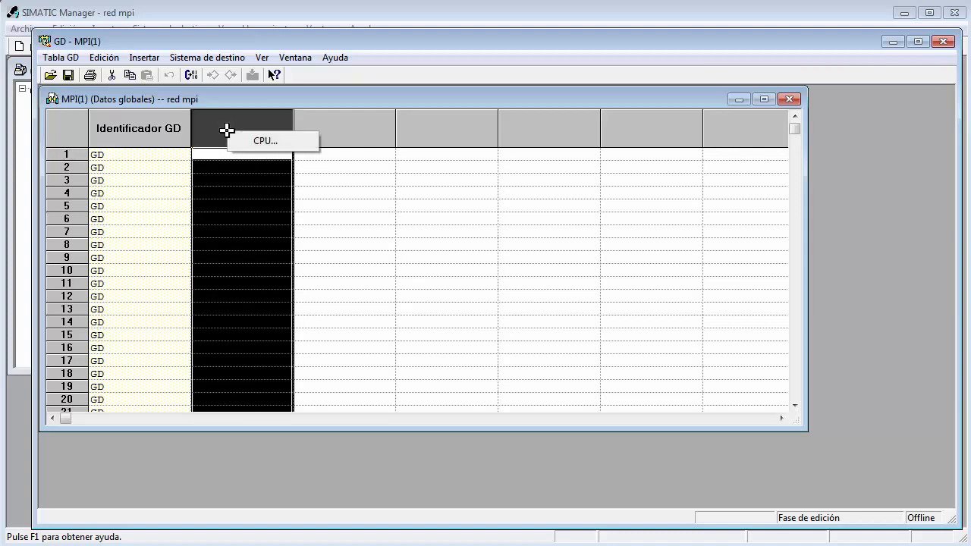
left_click(269, 141)
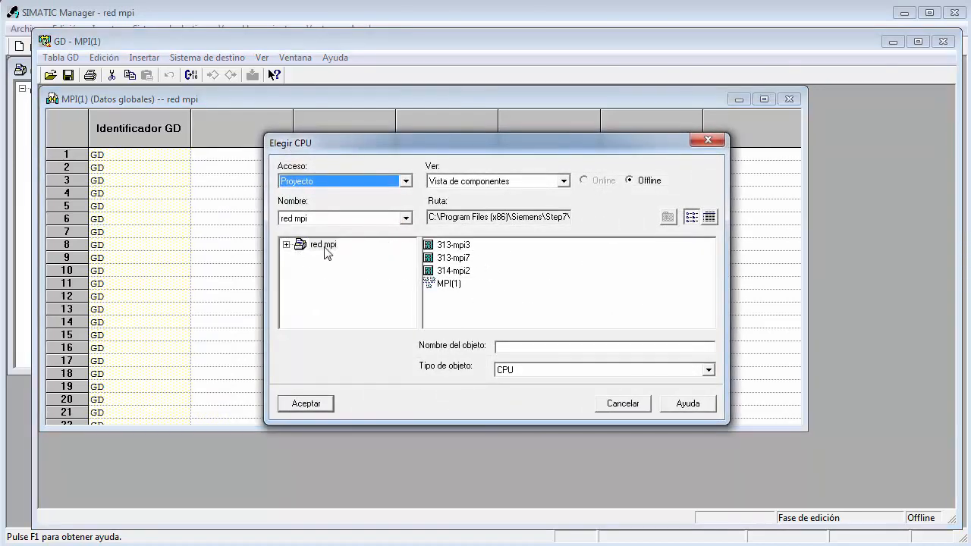
left_click(446, 272)
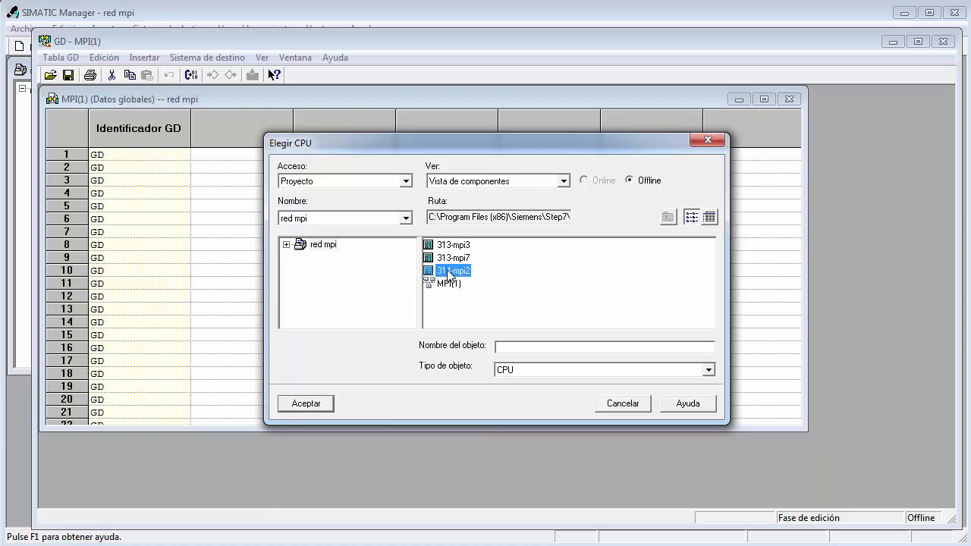
double_click(447, 272)
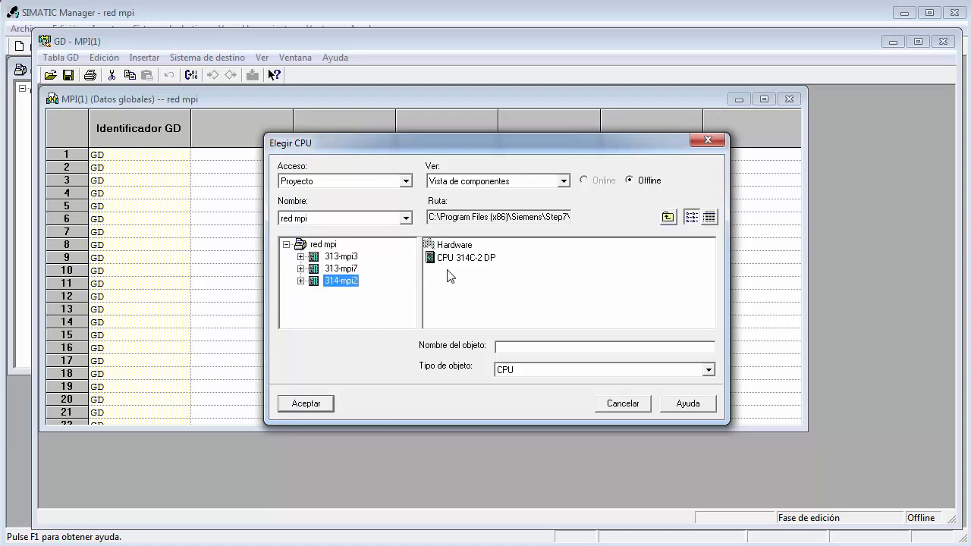
left_click(300, 281)
double_click(380, 293)
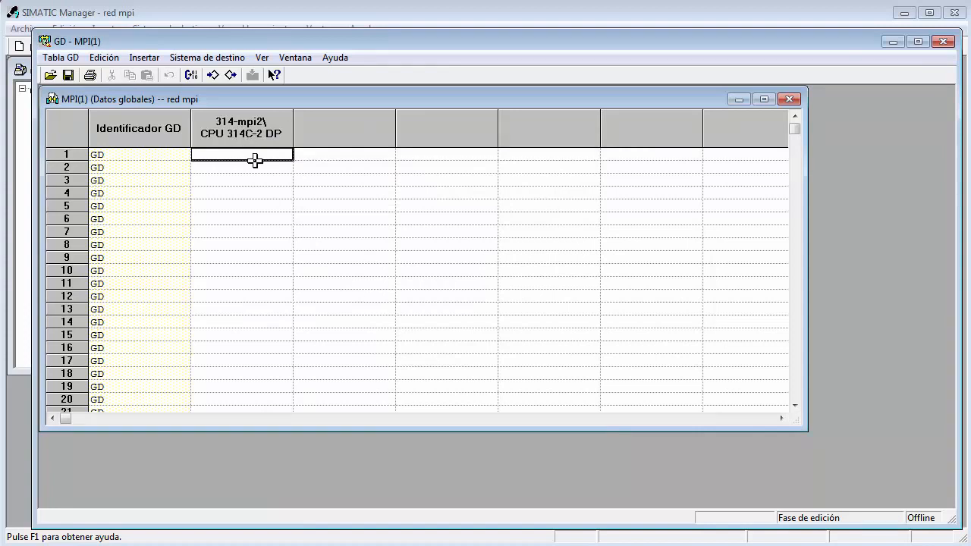
Assign the CPU 313C of station 313-mpi3 to the second CPU column of the global data table.
left_click(347, 136)
right_click(348, 138)
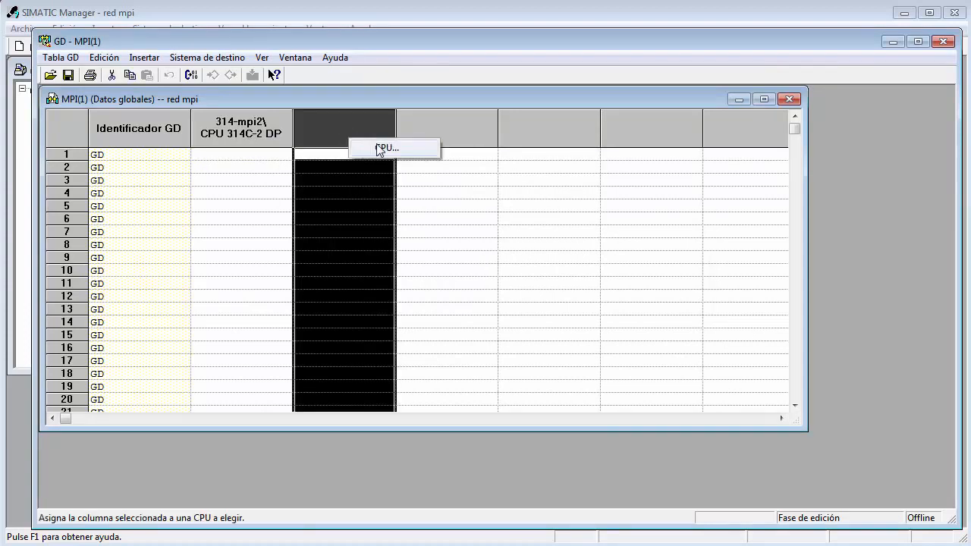
left_click(374, 148)
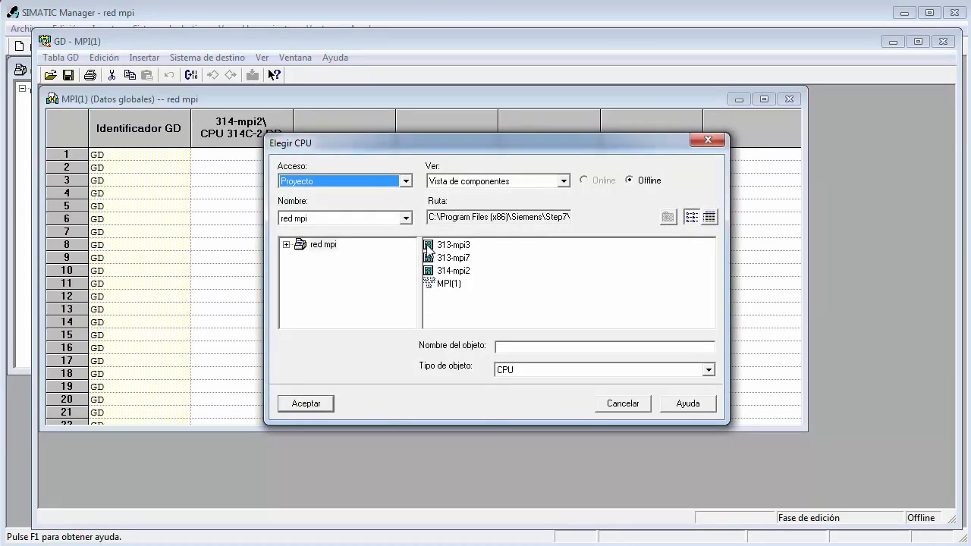
double_click(430, 247)
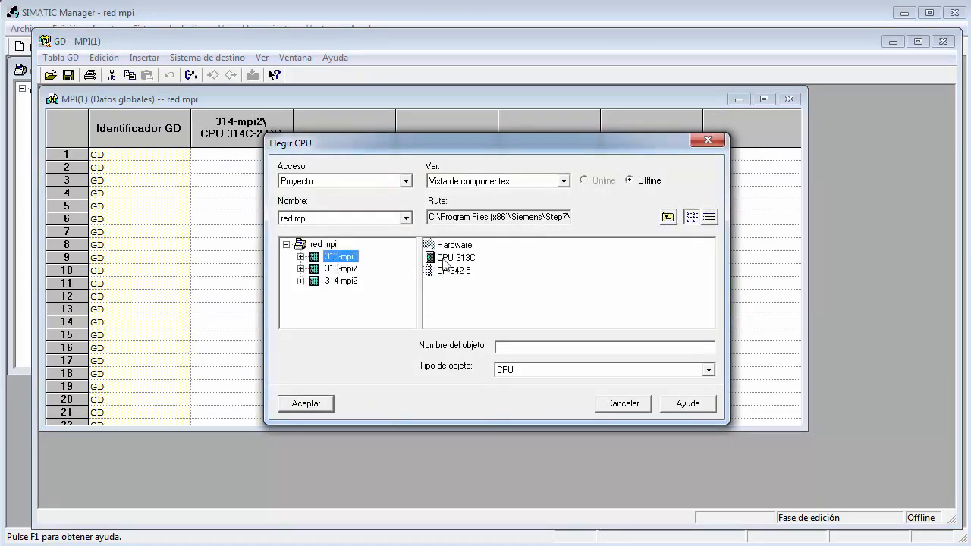
double_click(452, 258)
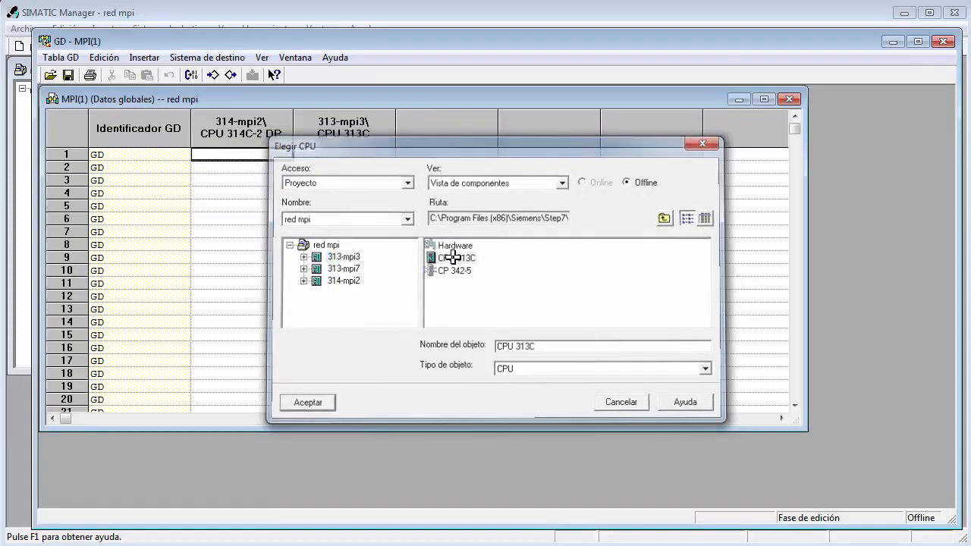
Assign the CPU 313C of station 313-mpi7 to the third CPU column of the global data table.
left_click(445, 133)
right_click(447, 134)
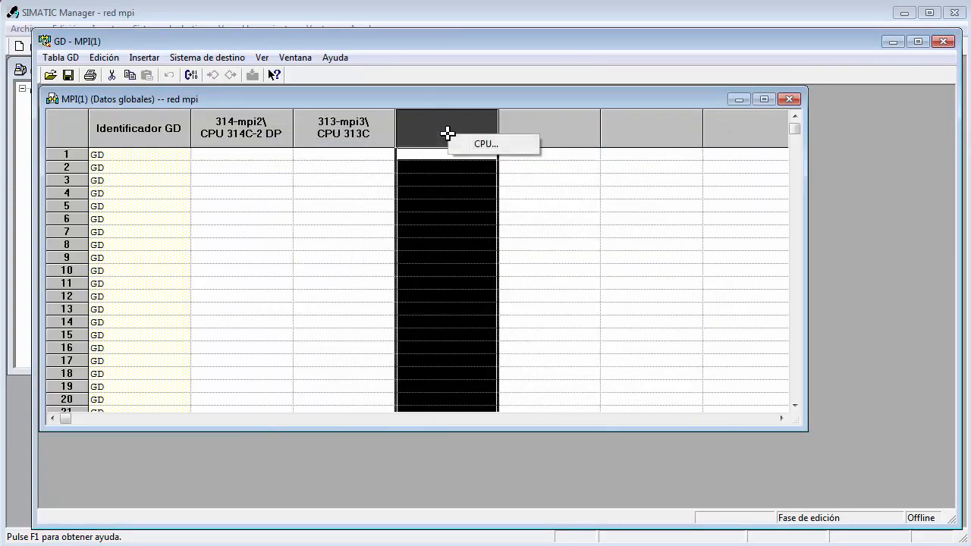
left_click(483, 143)
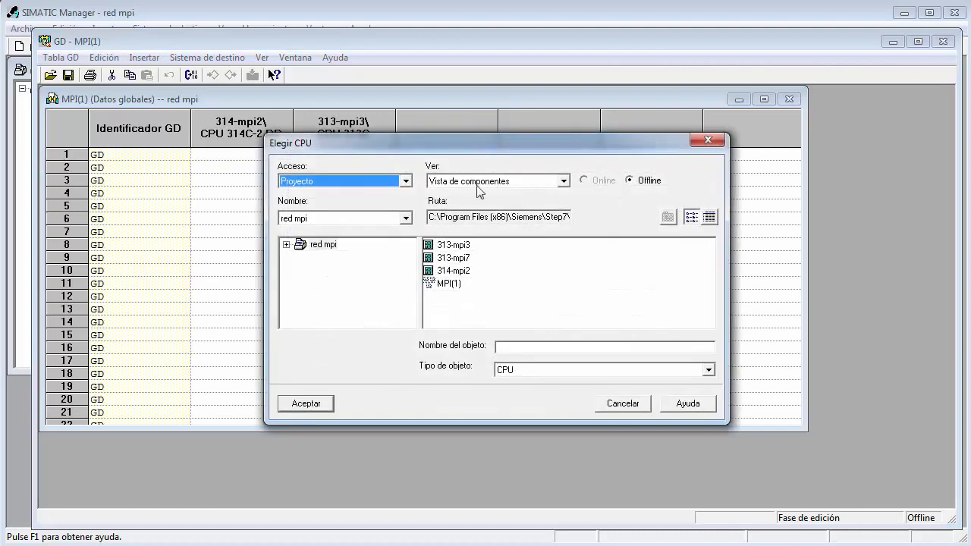
double_click(461, 258)
left_click(464, 258)
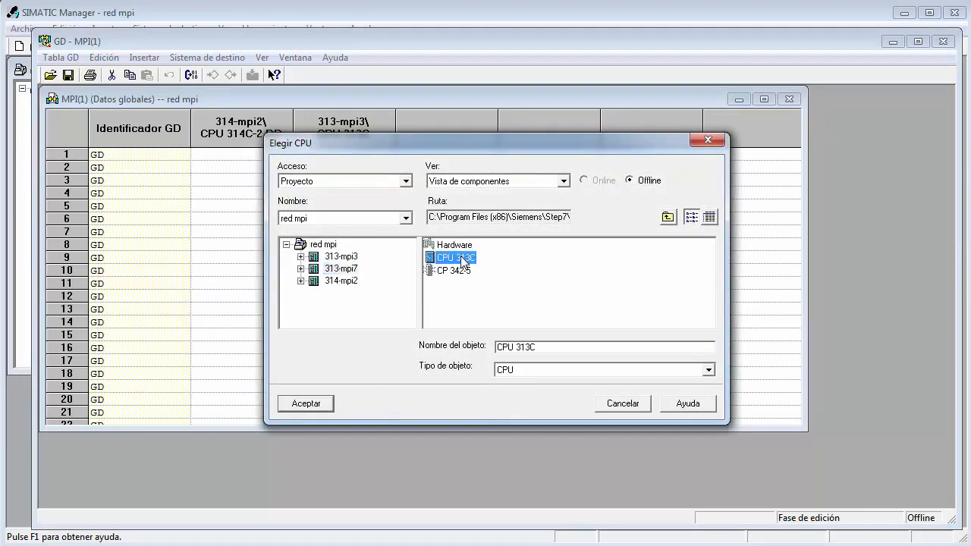
double_click(462, 258)
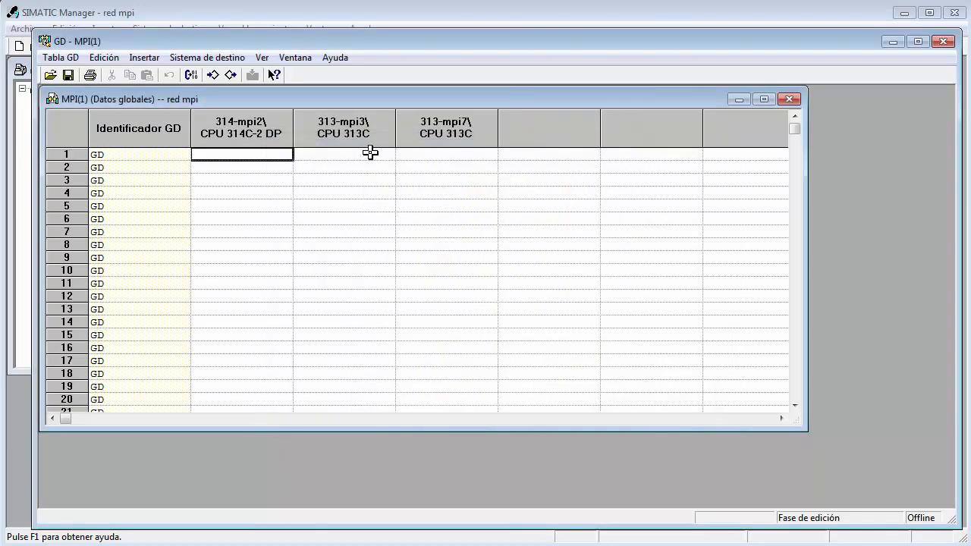
Make 314-mpi2 the sender (Emisor) in row 1 with address EB124.
right_click(245, 152)
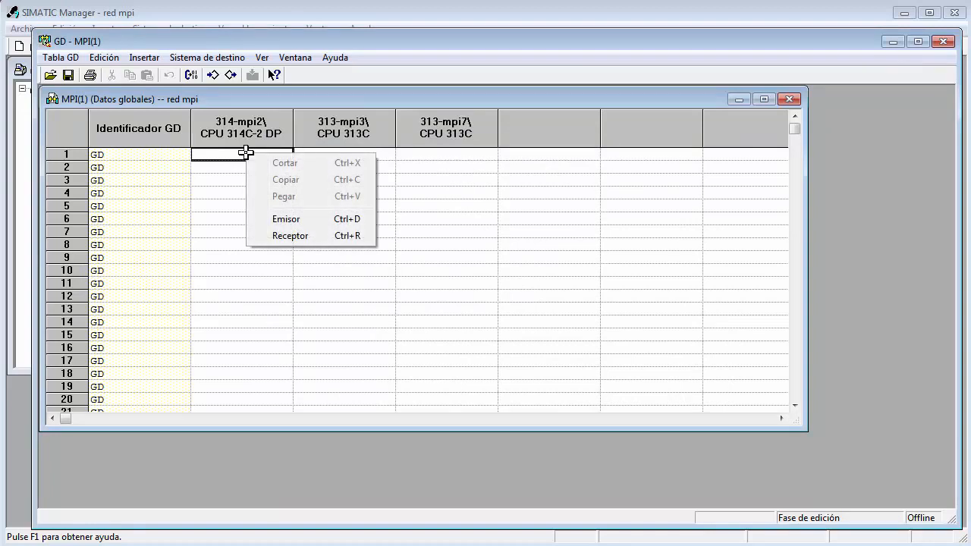
left_click(277, 225)
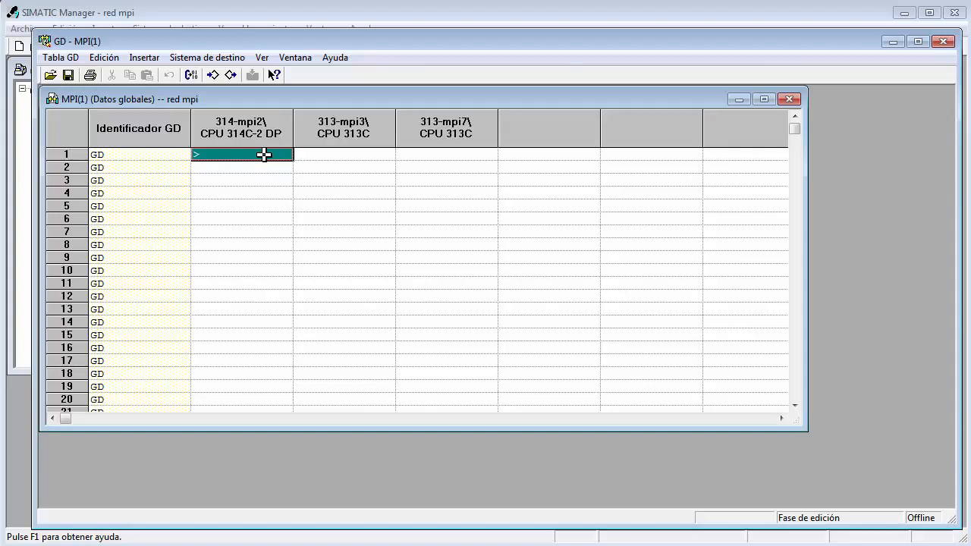
type("e")
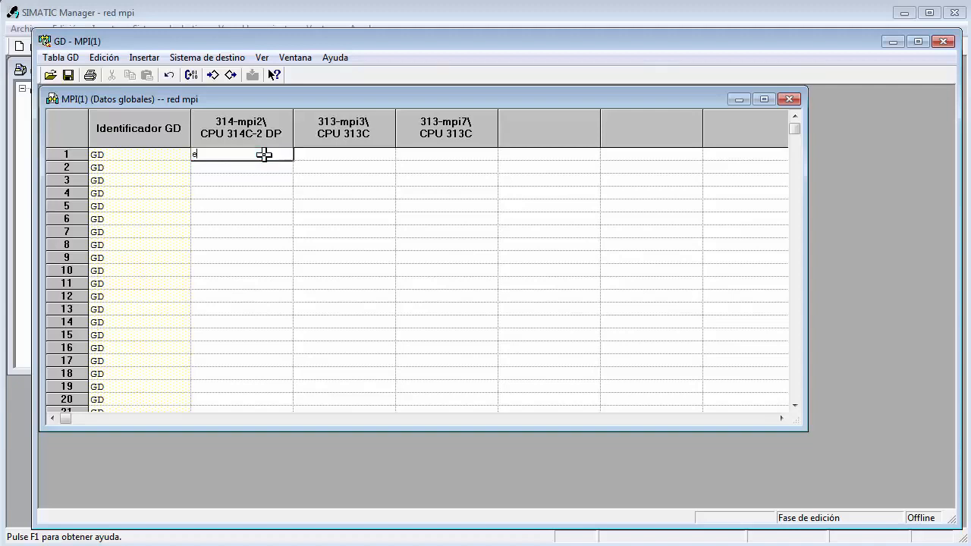
type("b124")
key("Return")
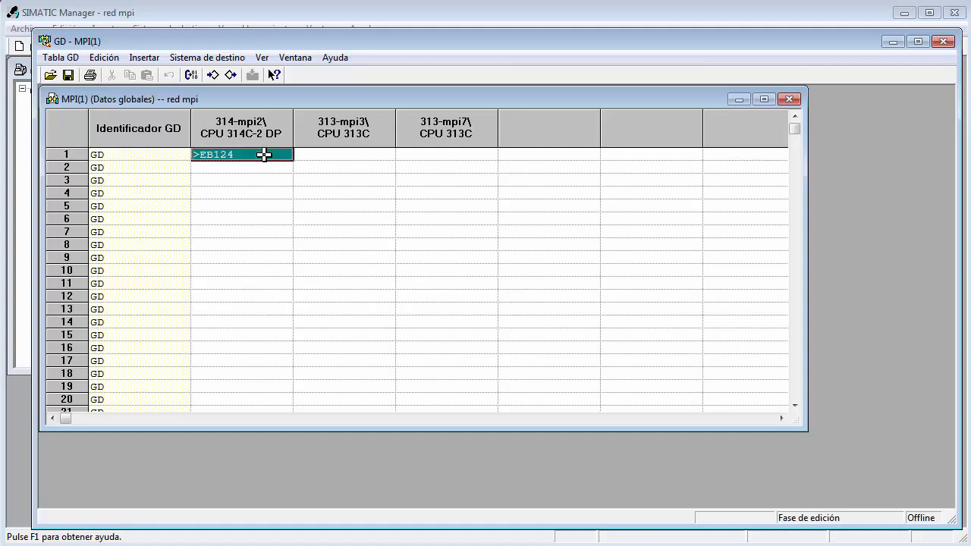
Enter the row 1 receiver addresses: AB124 for 313-mpi3 and AB125 for 313-mpi7.
left_click(352, 152)
right_click(354, 156)
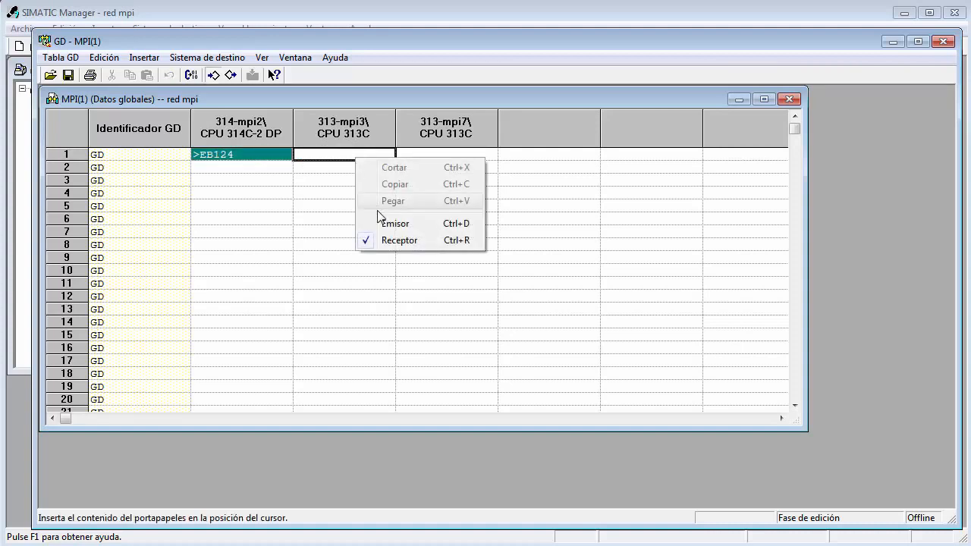
left_click(323, 154)
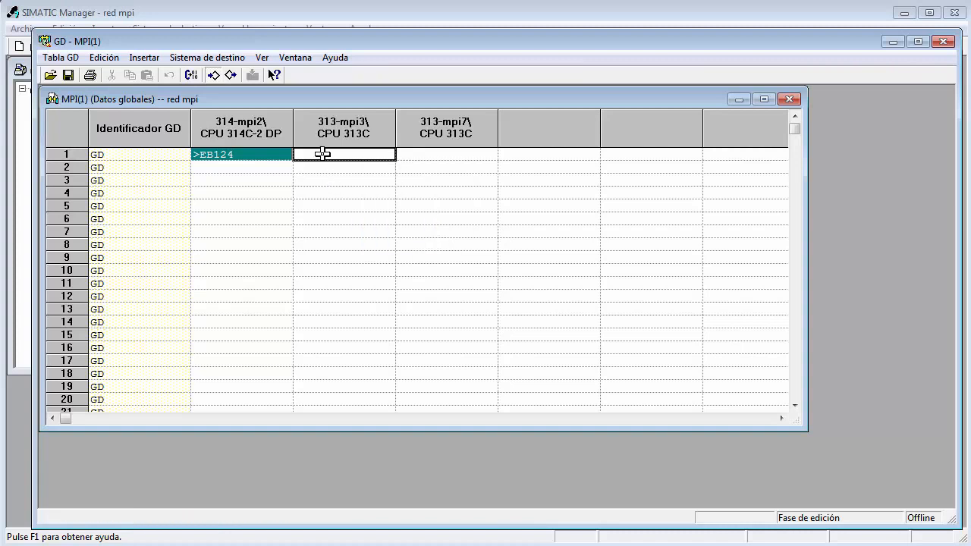
type("ab12")
key("Return")
key("Tab")
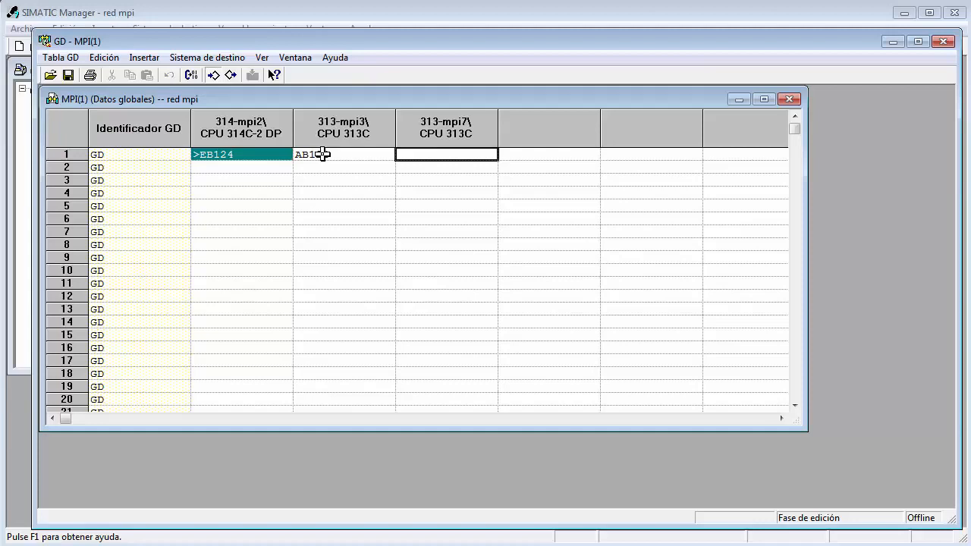
type("ab125")
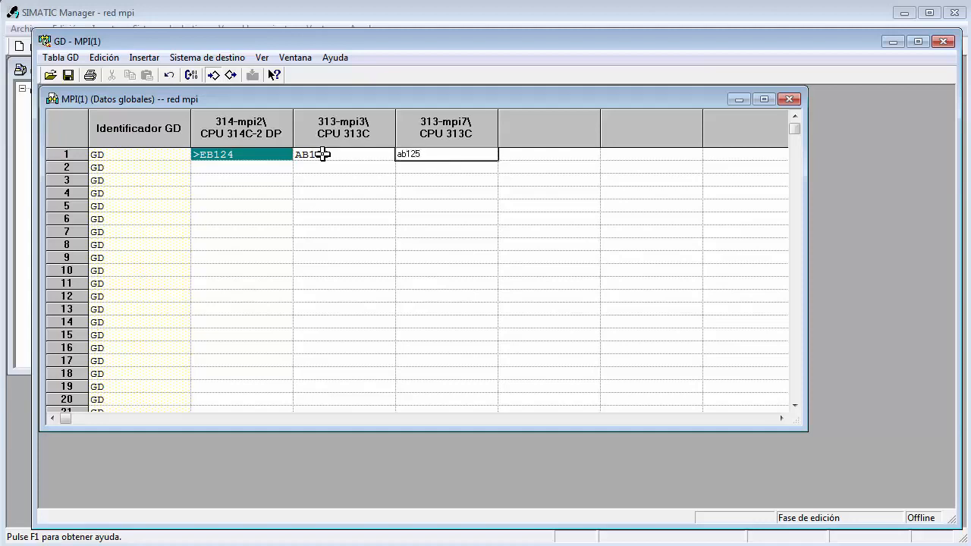
key("Return")
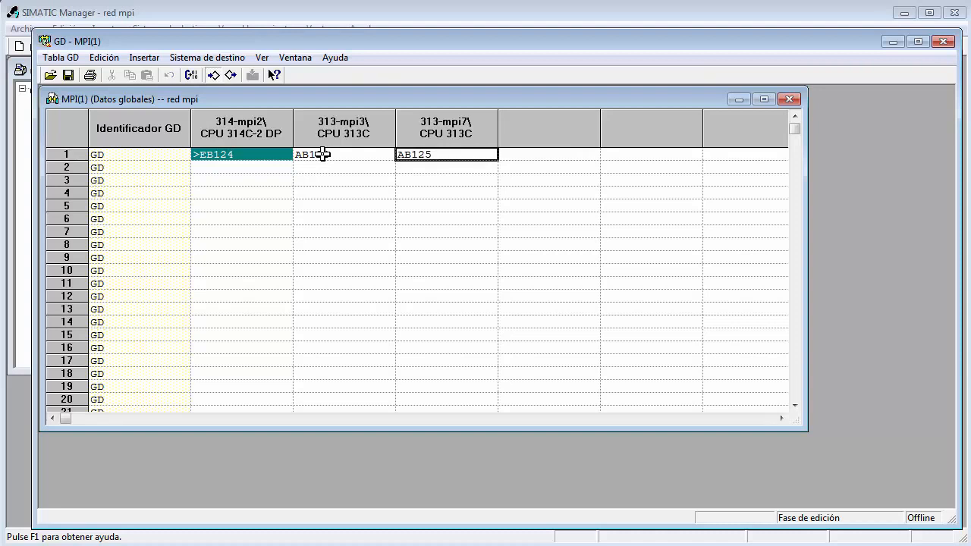
Make 313-mpi3 the sender (Emisor) in row 2 of the global data table with address EB124.
key("Down")
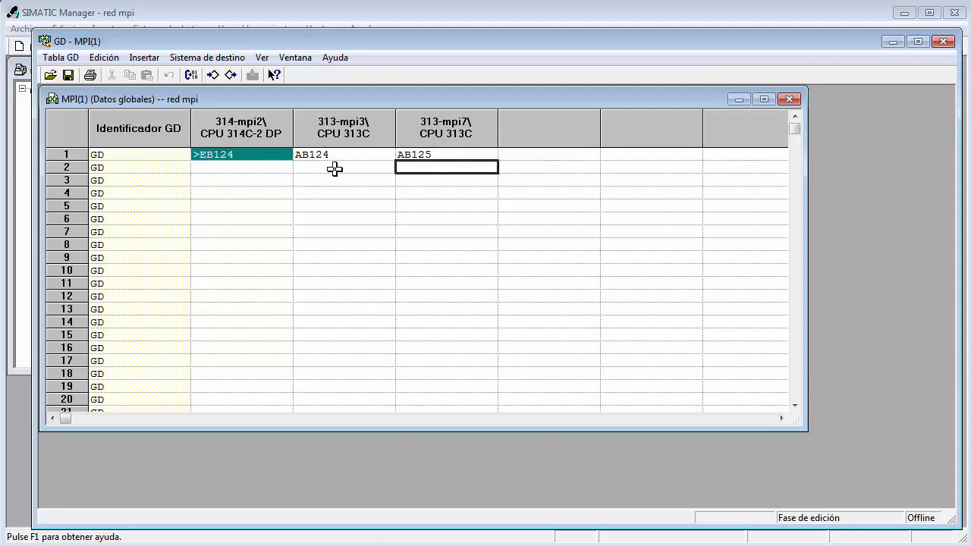
left_click(331, 168)
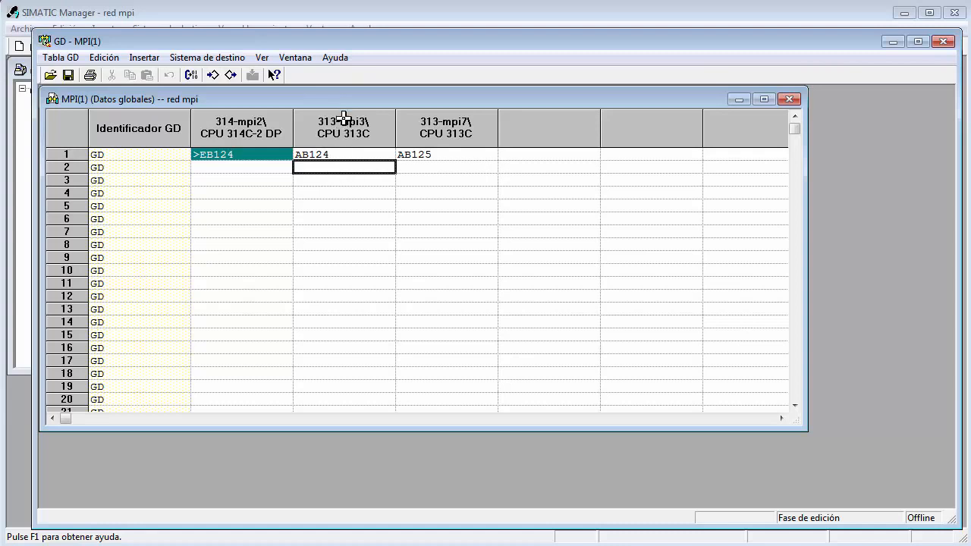
right_click(339, 168)
left_click(369, 236)
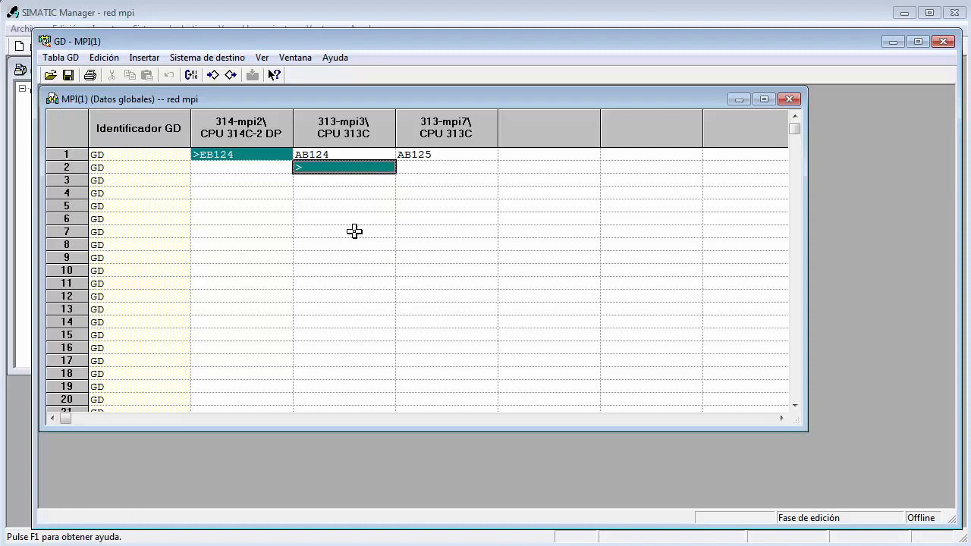
type("eb124")
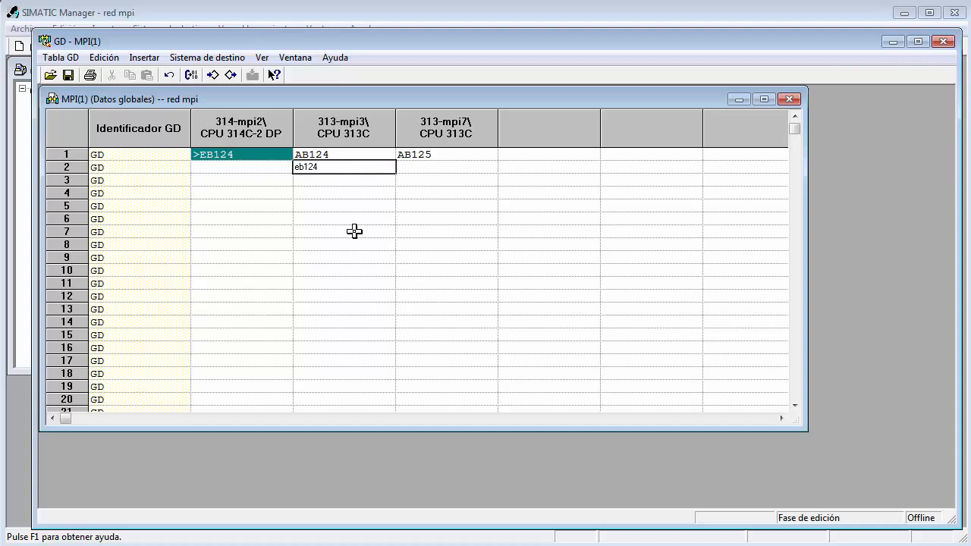
key("Return")
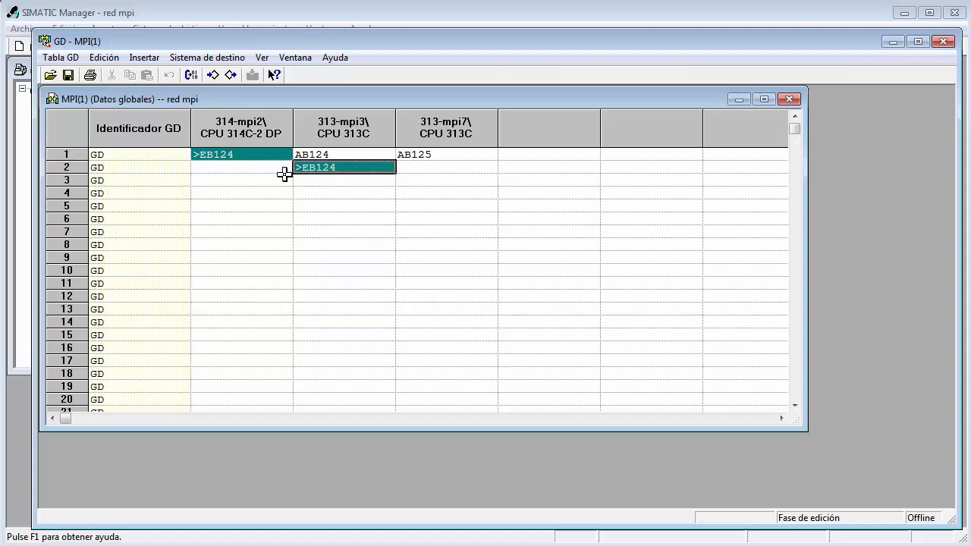
Enter AB124 as the row 2 receiver address for 314-mpi2.
right_click(222, 167)
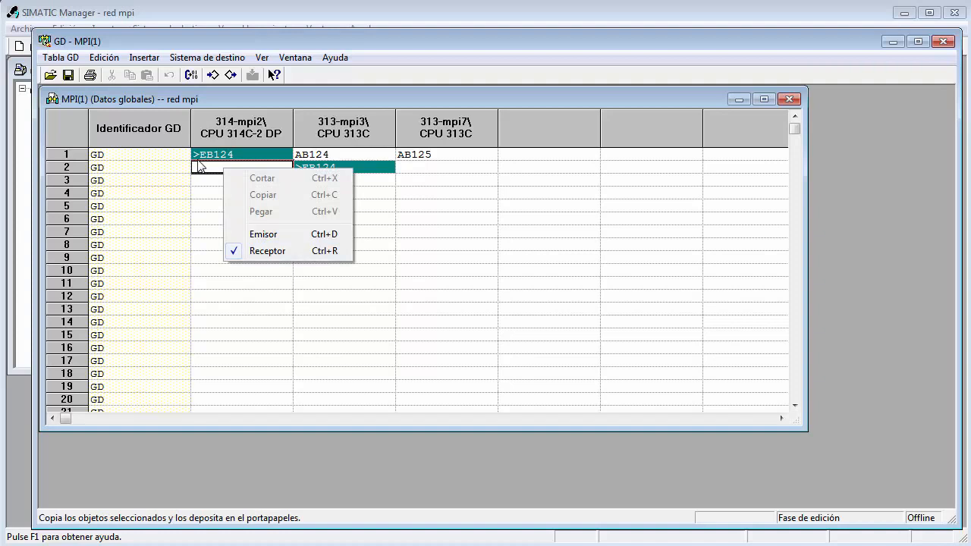
left_click(200, 166)
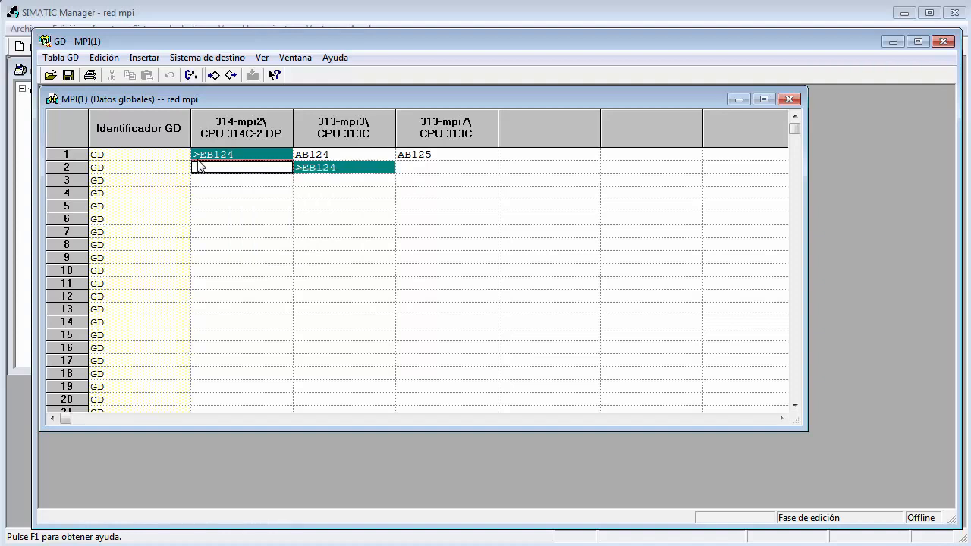
type("ab124")
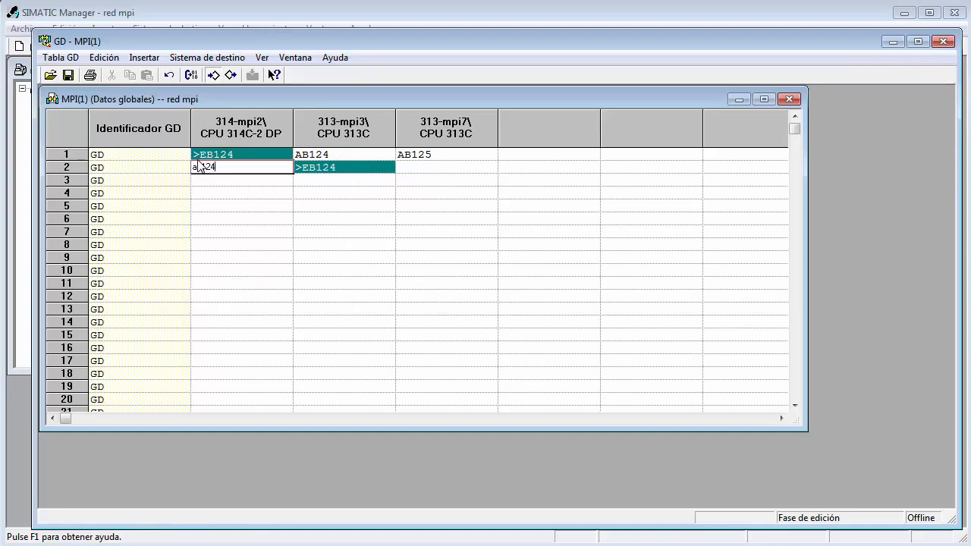
key("Return")
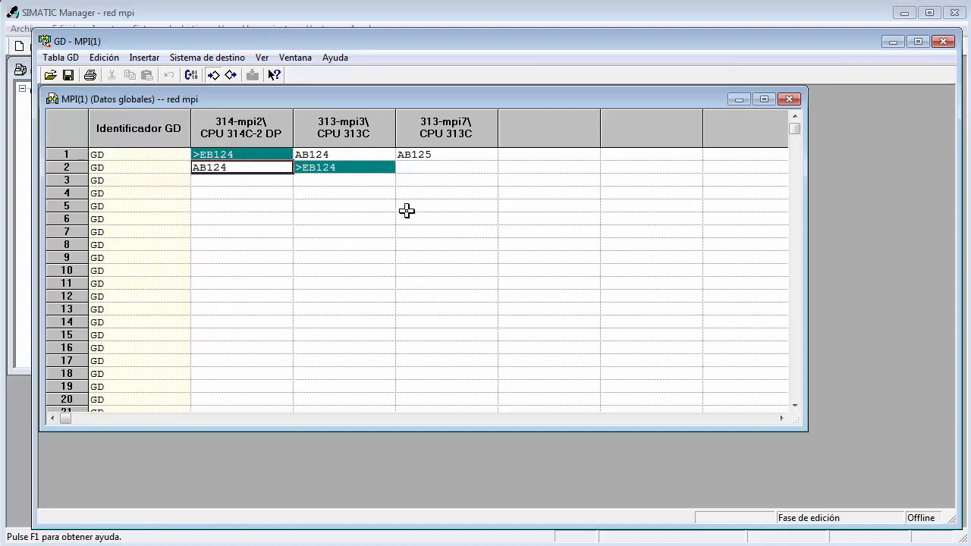
Make 313-mpi7 the sender (Emisor) in row 3 of the global data table with address EB124.
left_click(440, 180)
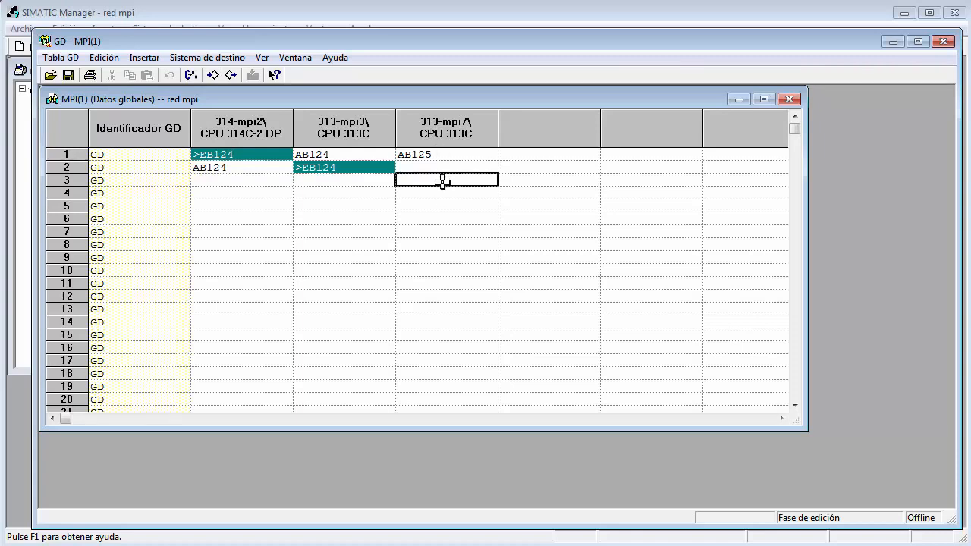
right_click(443, 182)
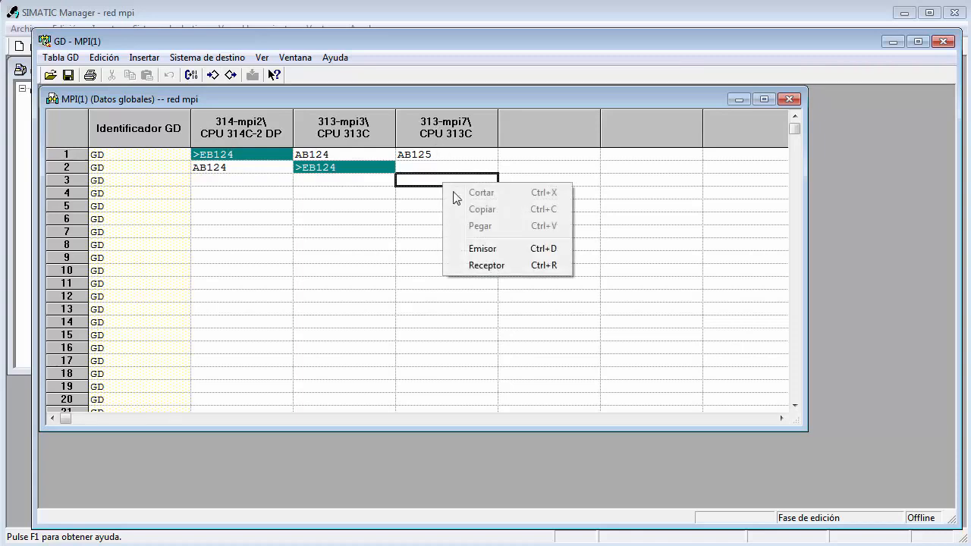
left_click(477, 248)
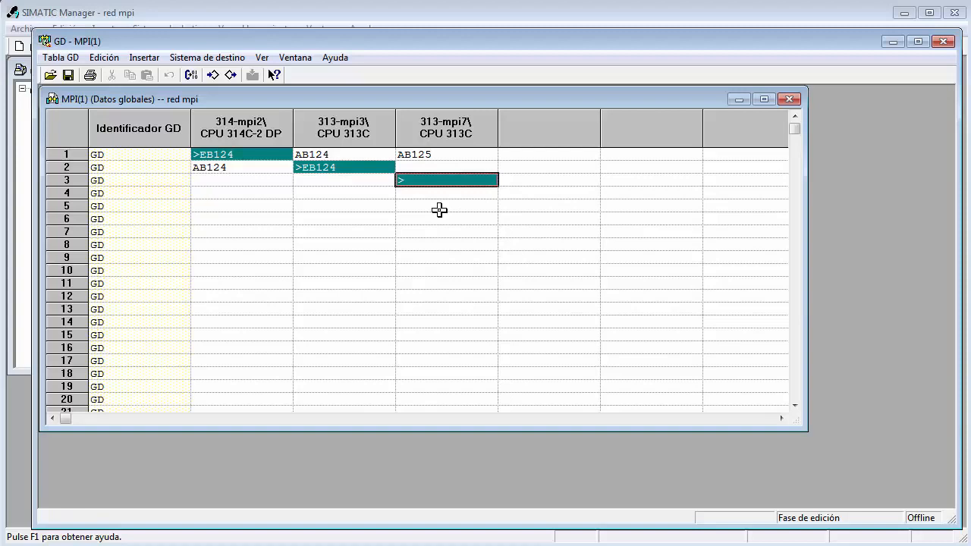
type("eb124")
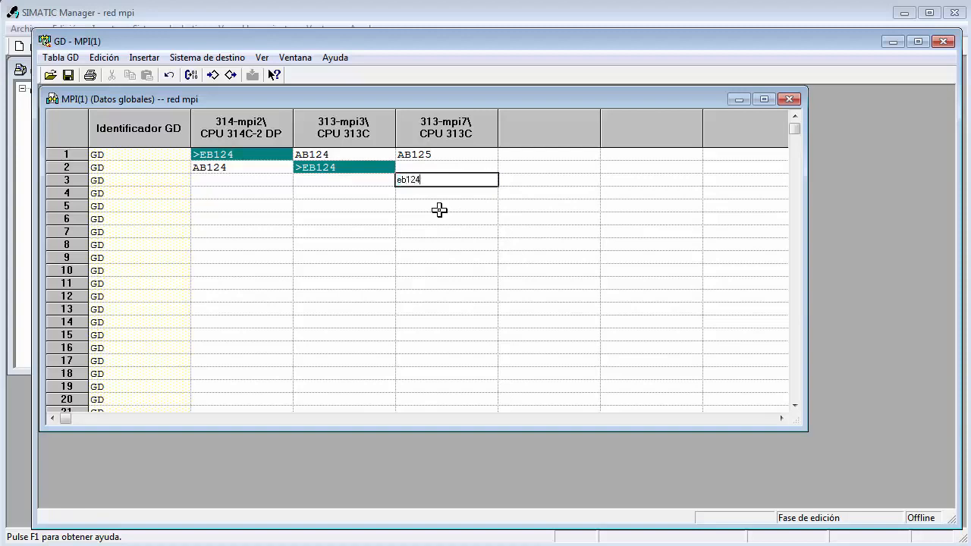
key("Return")
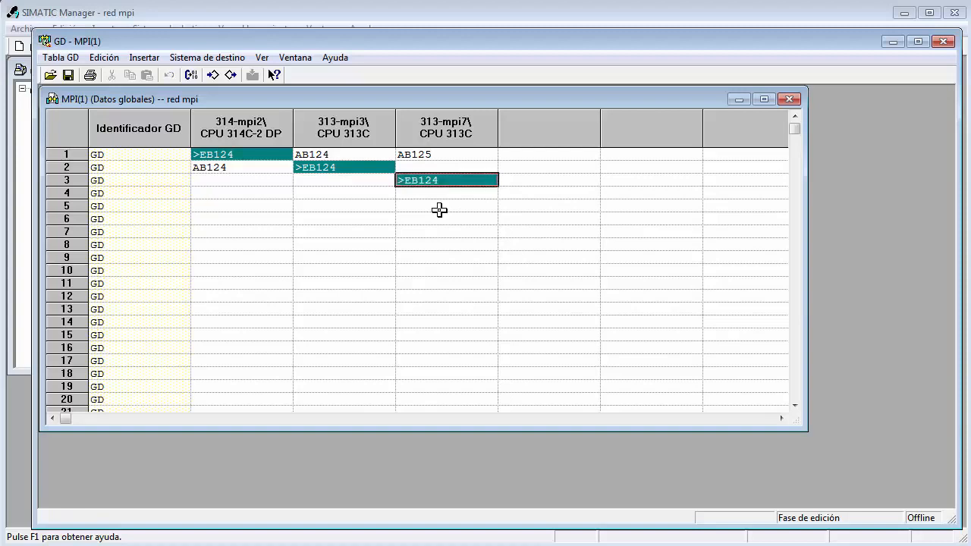
Enter AB125 as the row 3 receiver address for 314-mpi2.
key("Left")
key("Left")
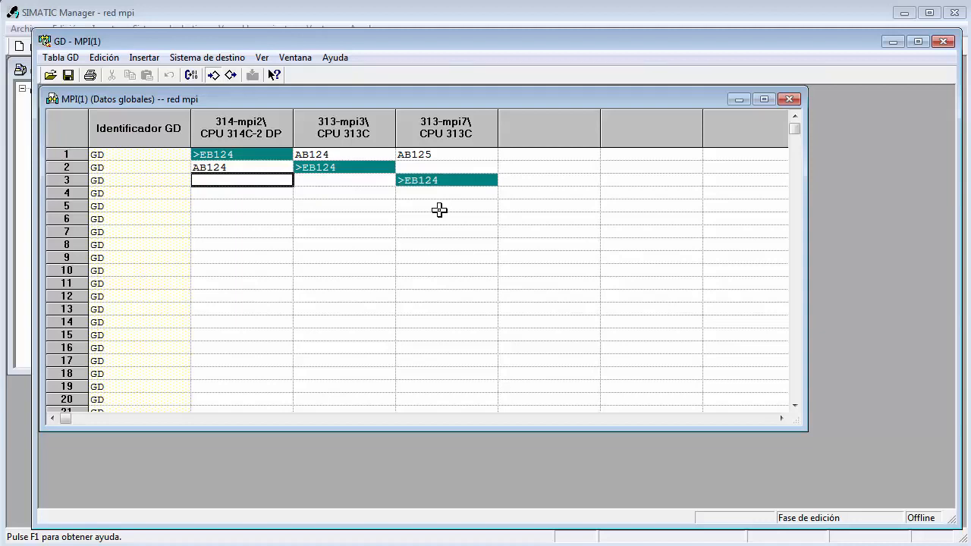
type("ab1252")
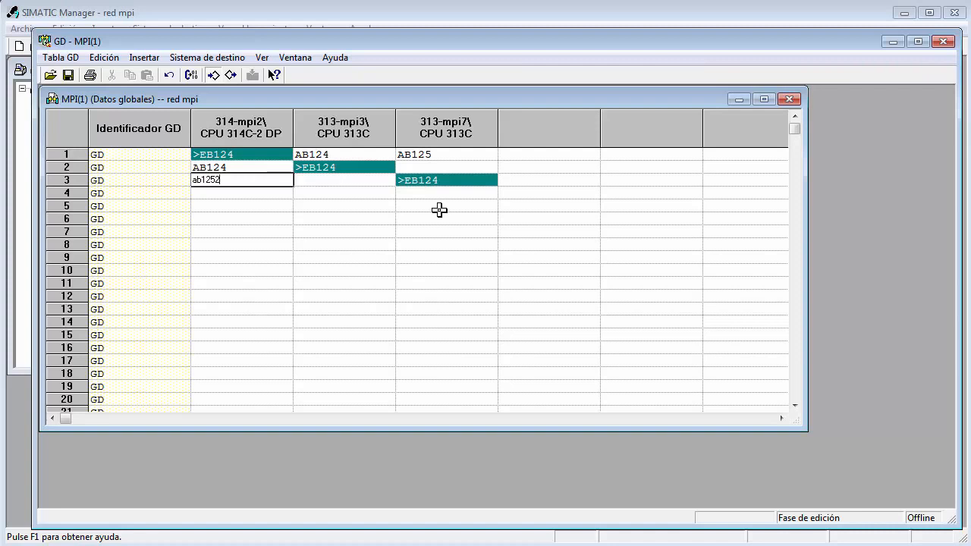
key("BackSpace")
key("Return")
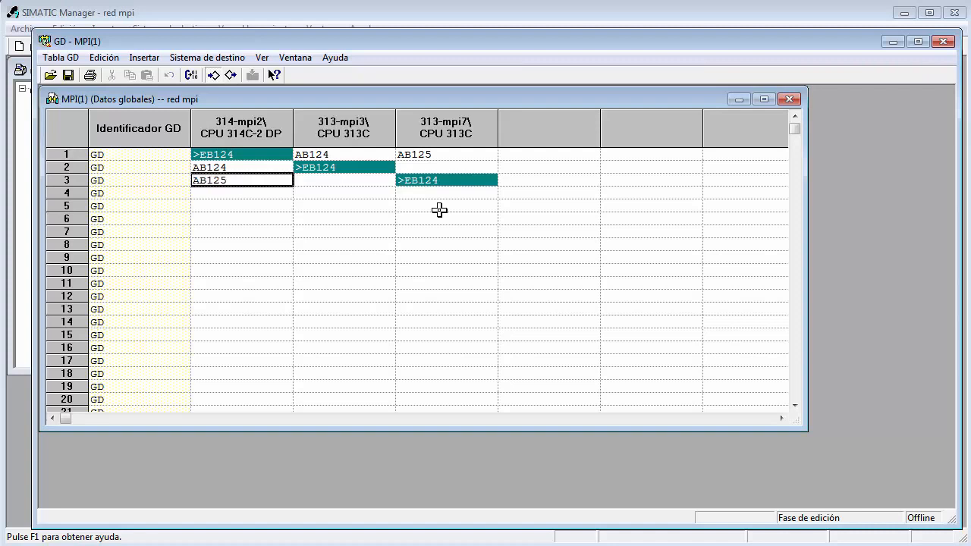
left_click(284, 219)
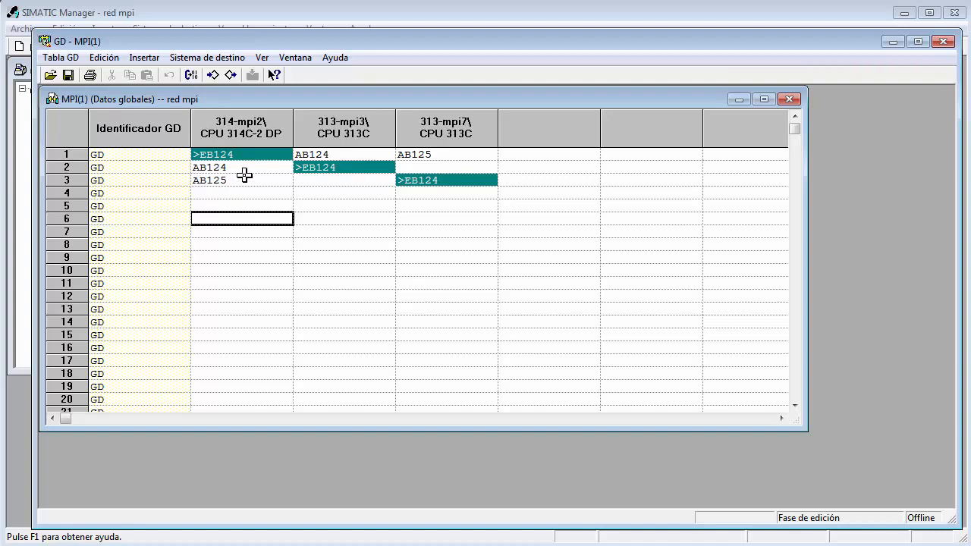
Compile the MPI(1) global data table and close the compiler report.
left_click(191, 75)
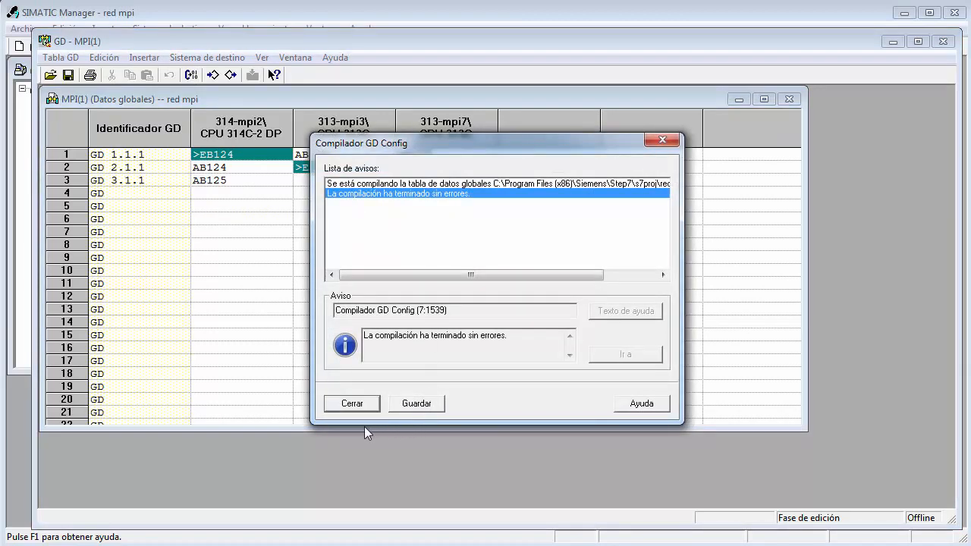
left_click(347, 403)
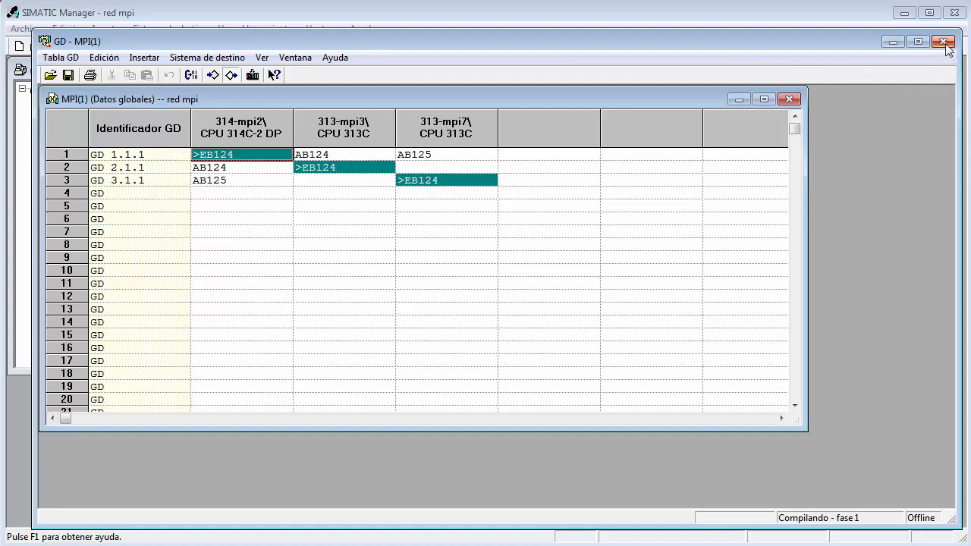
left_click(194, 59)
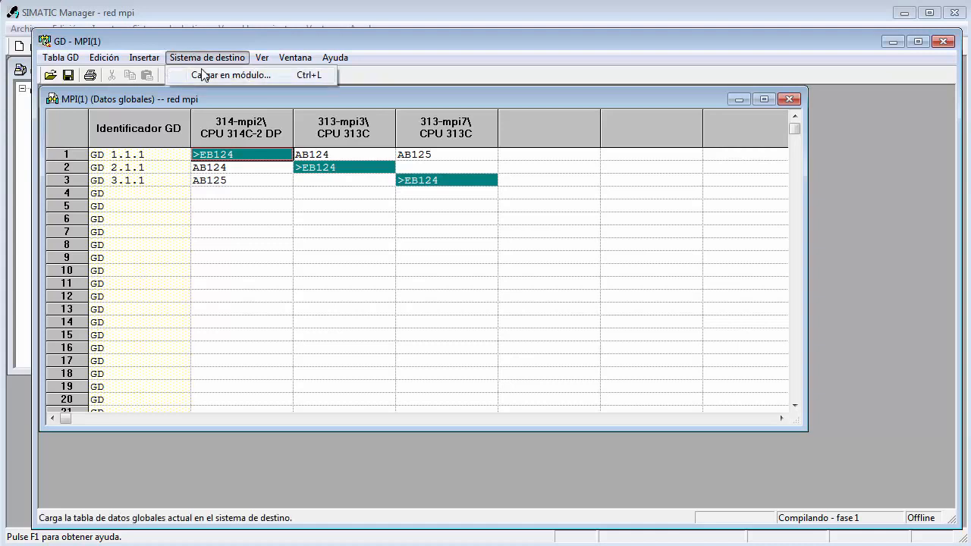
left_click(205, 77)
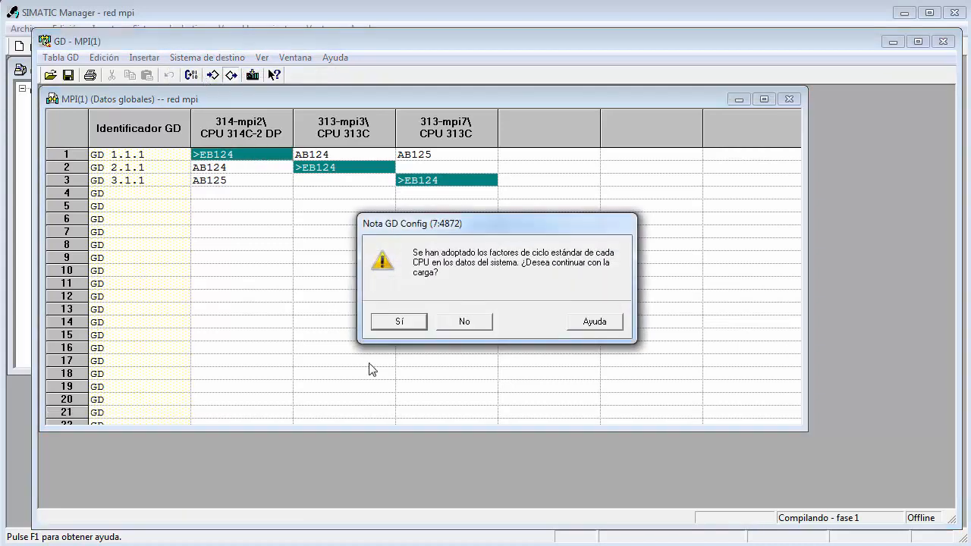
left_click(395, 322)
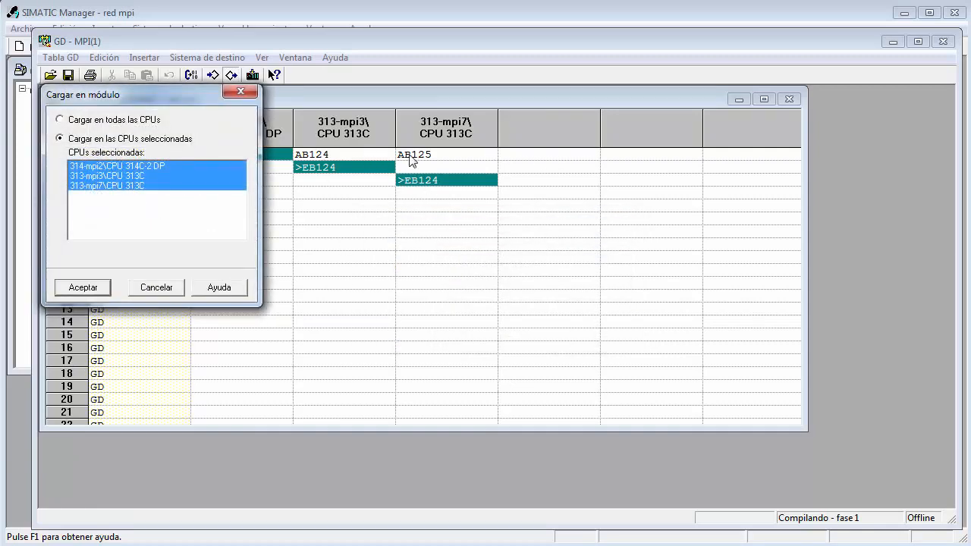
left_click(166, 293)
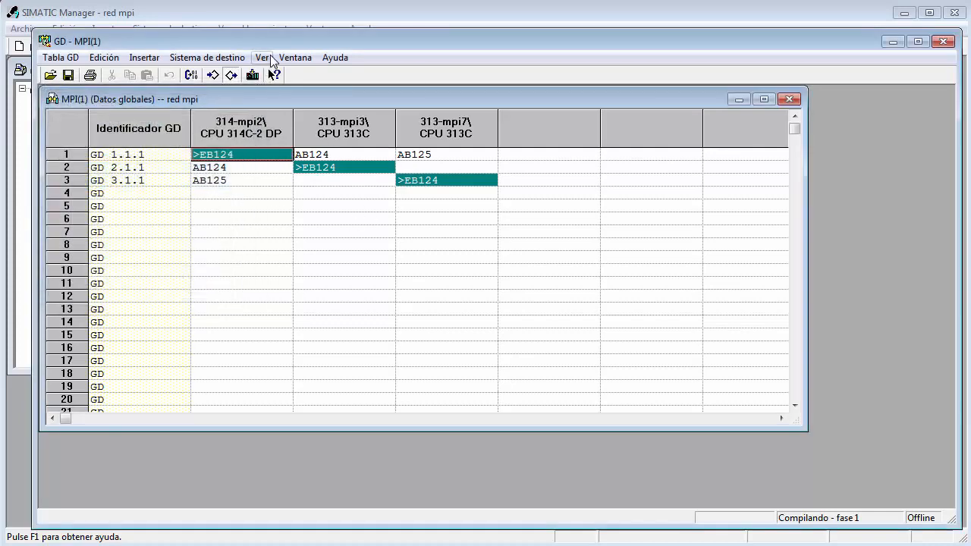
Display the cycle factors (Factores de ciclo) in the global data table to view them, and hide them again.
left_click(271, 61)
left_click(275, 75)
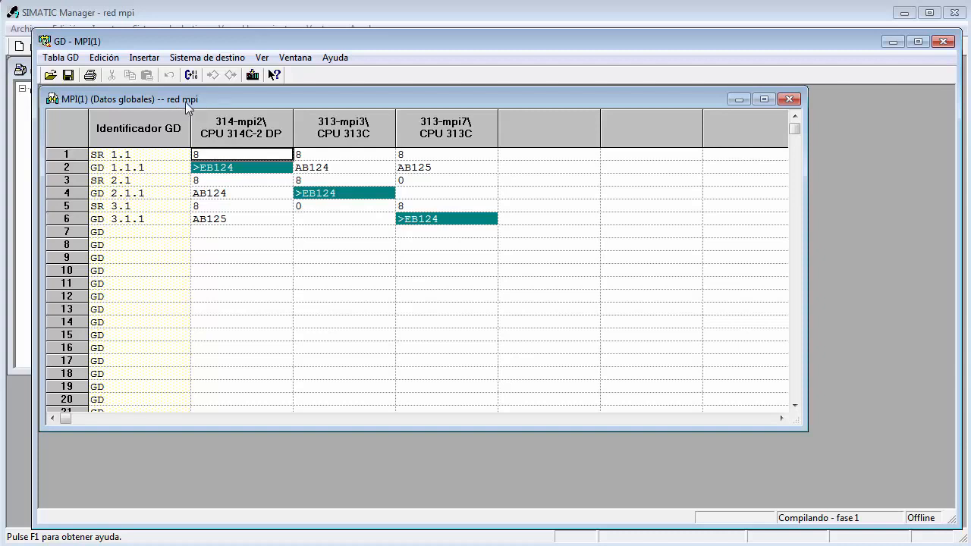
left_click(262, 58)
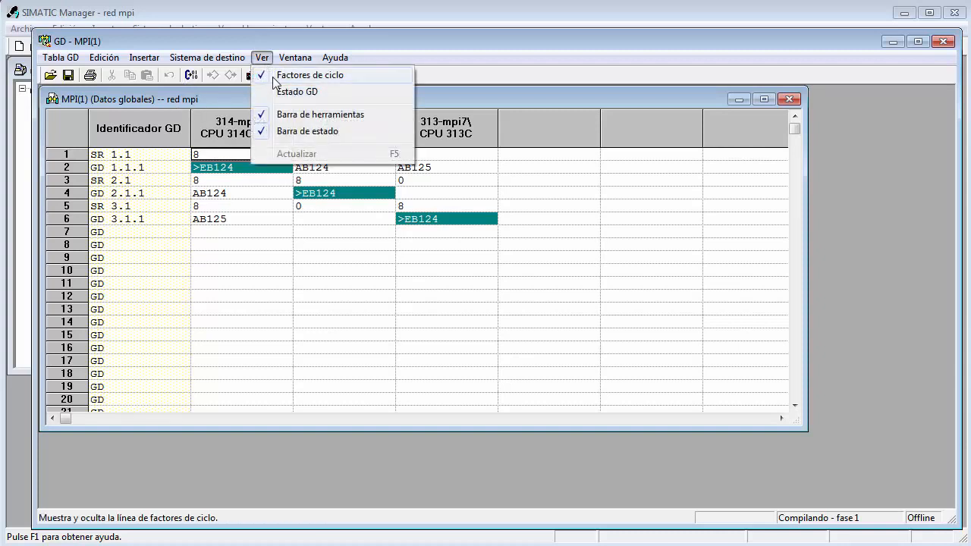
left_click(271, 76)
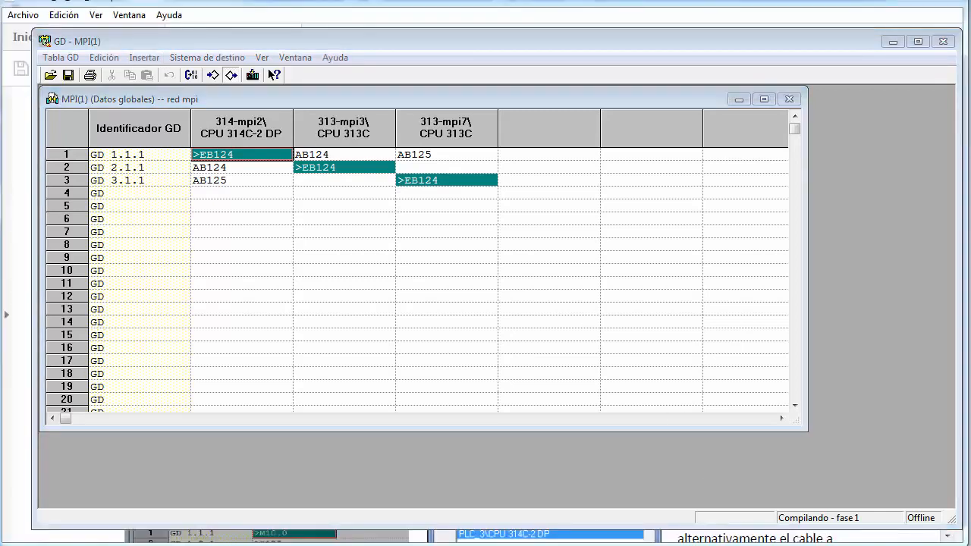
Minimize the global data table, open MPI(1) in NetPro and try to load the configuration into the 314-mpi2 CPU.
left_click(892, 42)
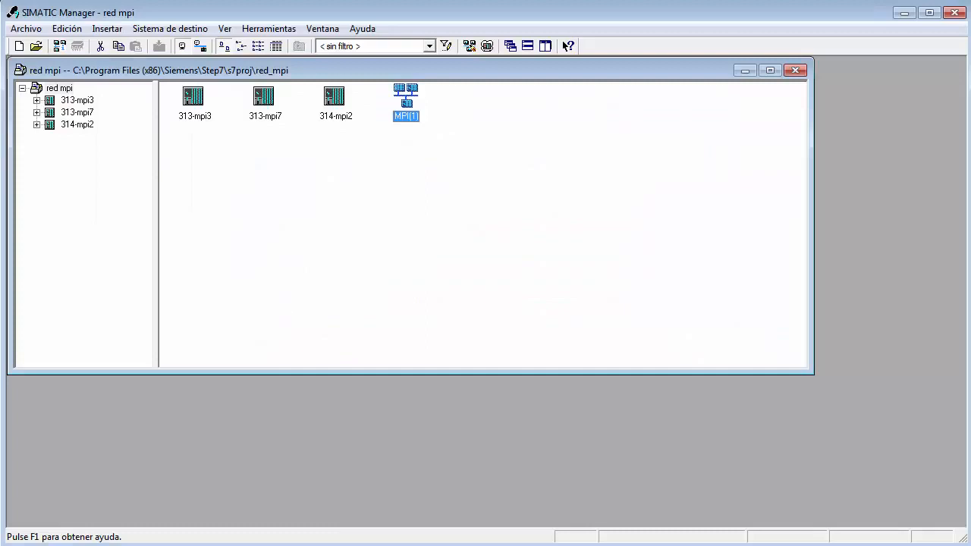
key("Return")
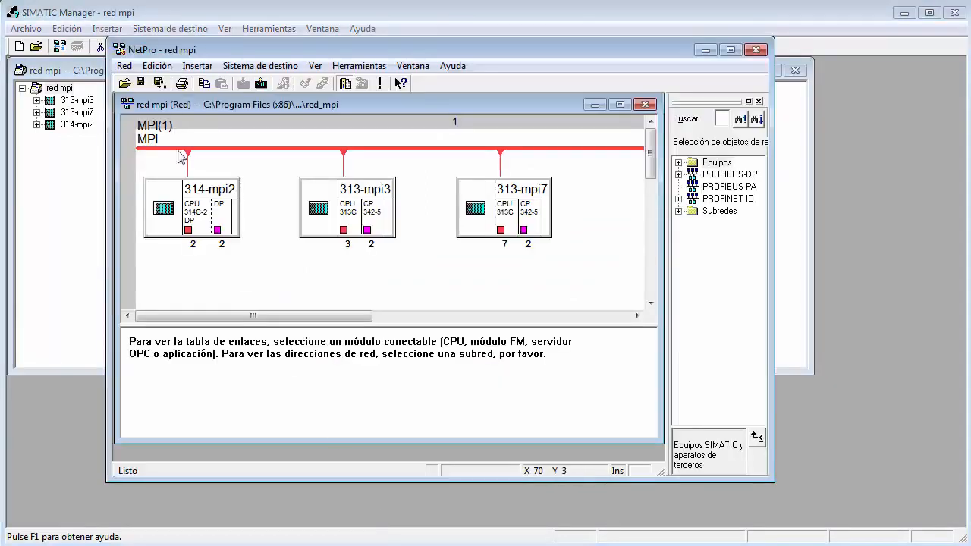
left_click(188, 225)
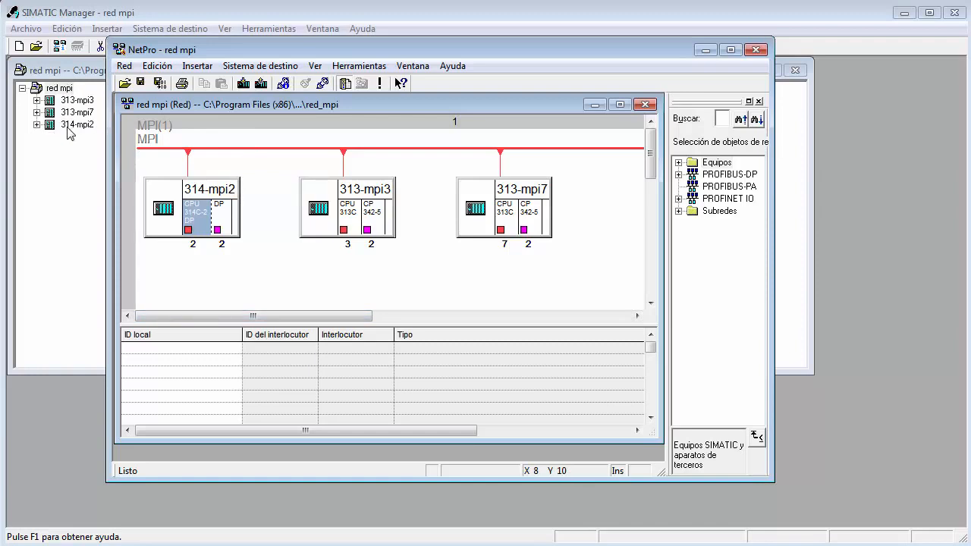
left_click(243, 83)
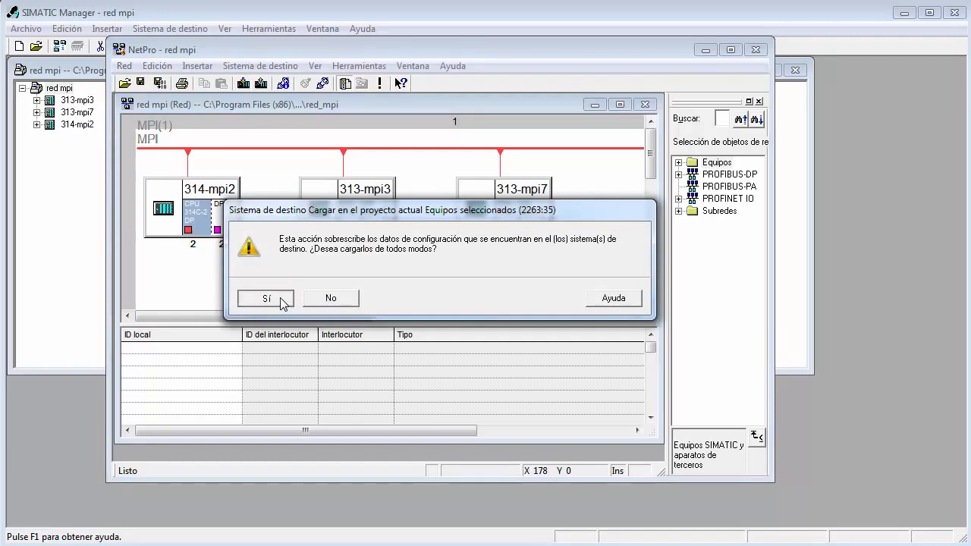
left_click(266, 299)
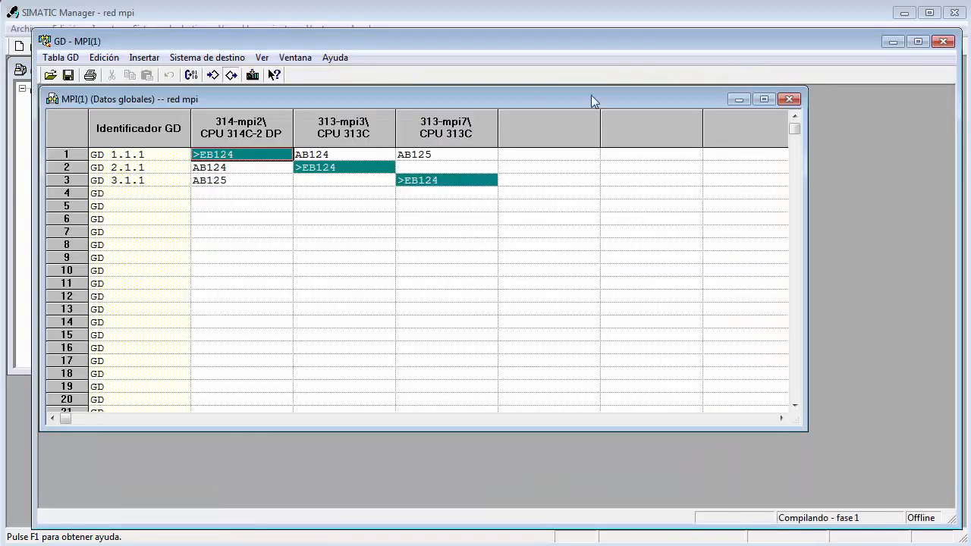
Close the global data table saving its changes, and dismiss the load notice and consistency check results in NetPro.
left_click(943, 42)
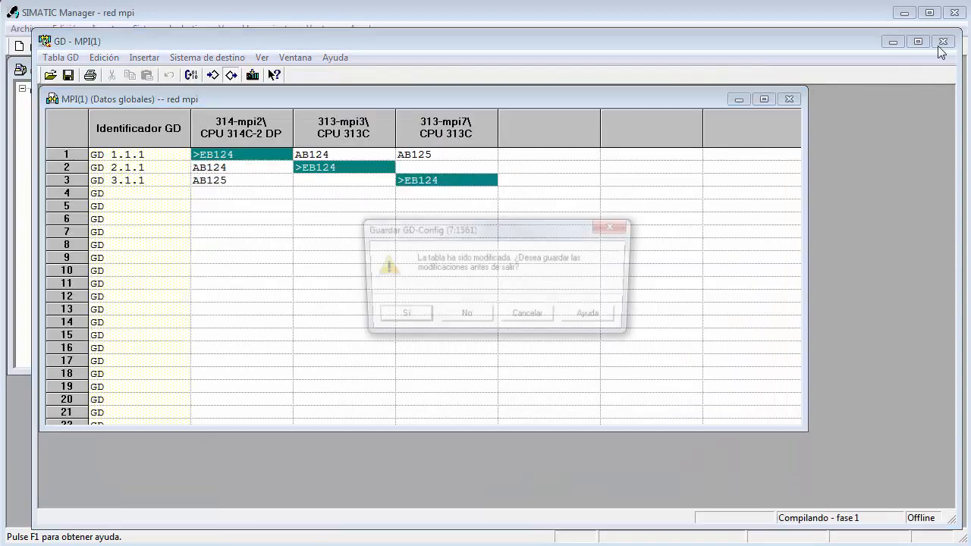
left_click(399, 317)
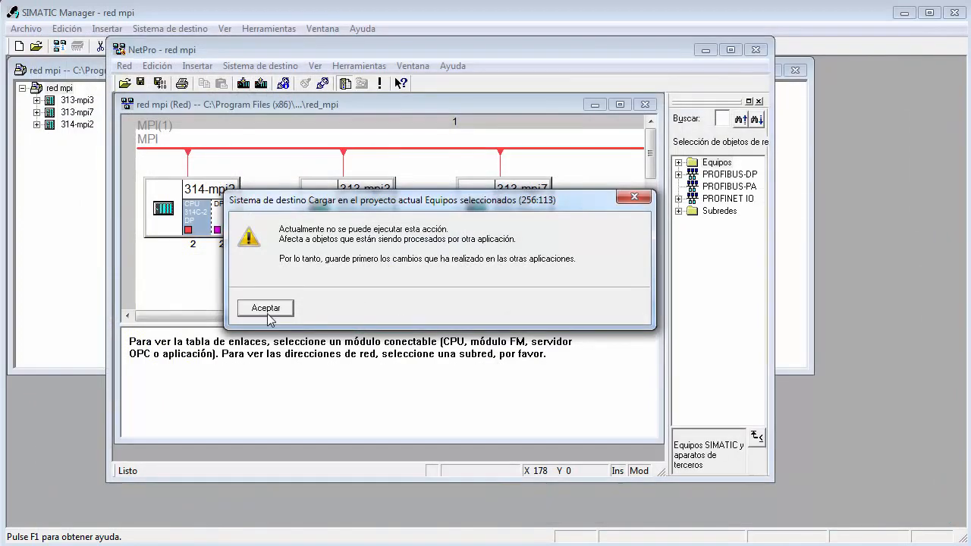
left_click(267, 308)
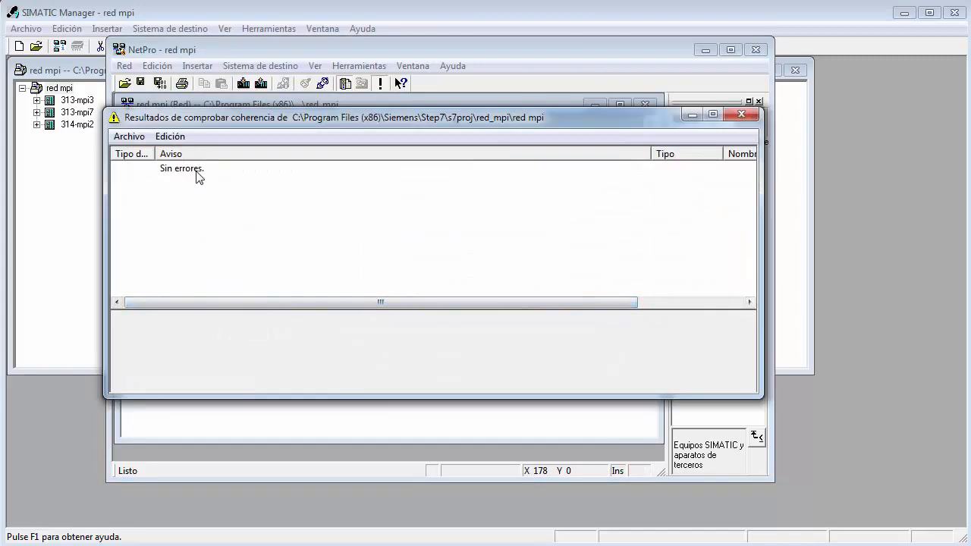
left_click(742, 115)
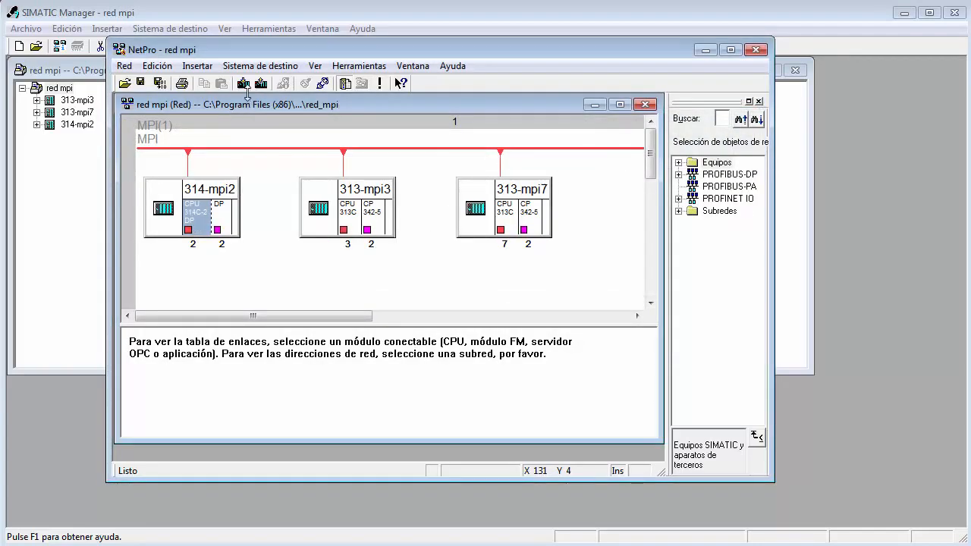
Try to load the configuration of the 314-mpi2 CPU 314C-2 DP from NetPro, accepting the overwrite.
left_click(188, 229)
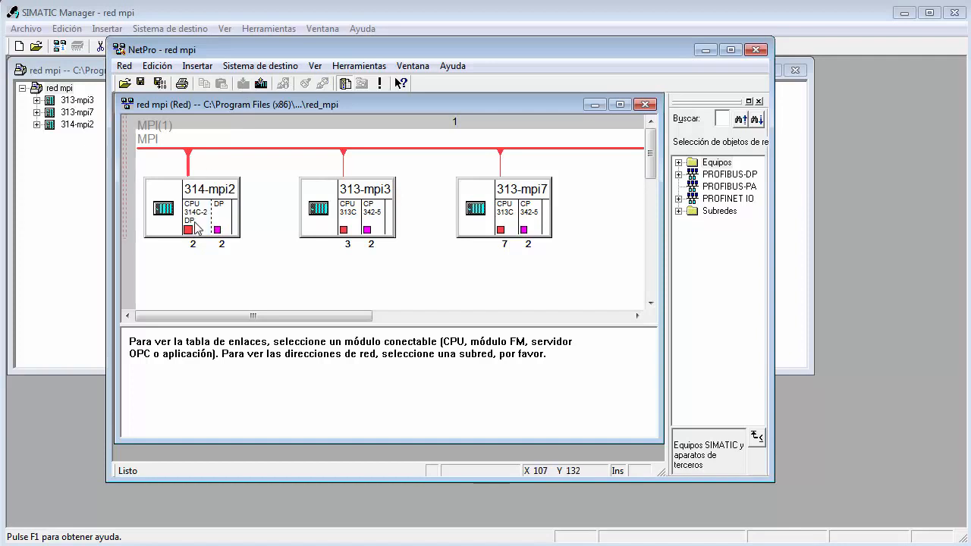
left_click(192, 214)
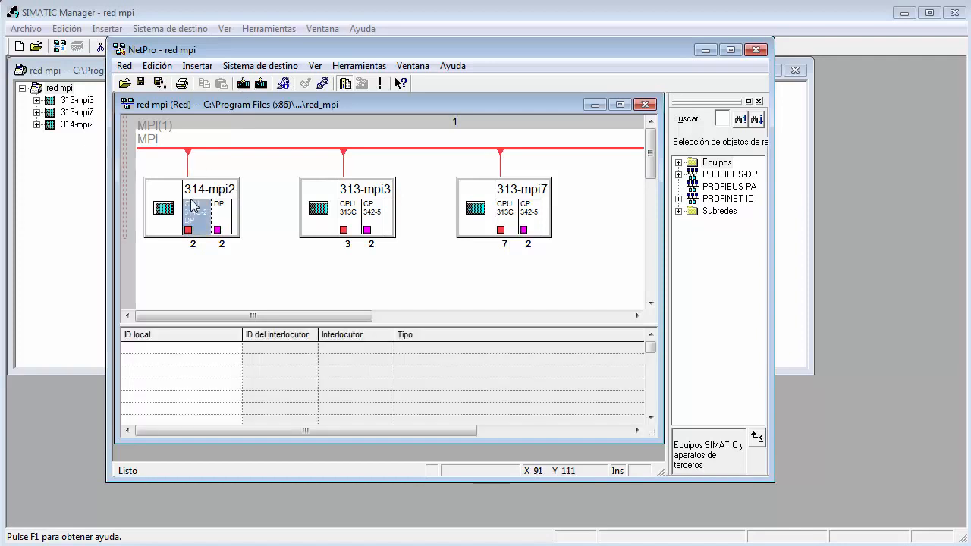
left_click(260, 84)
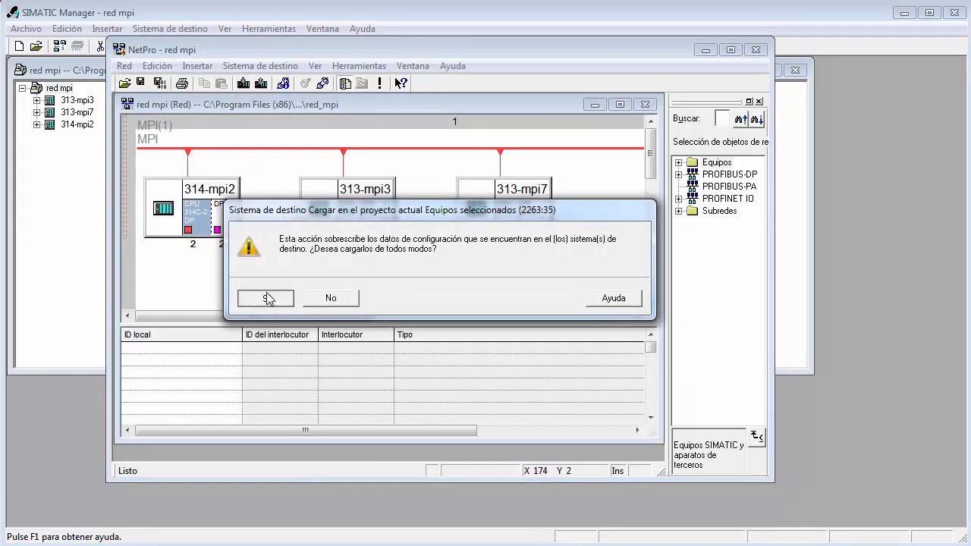
left_click(266, 298)
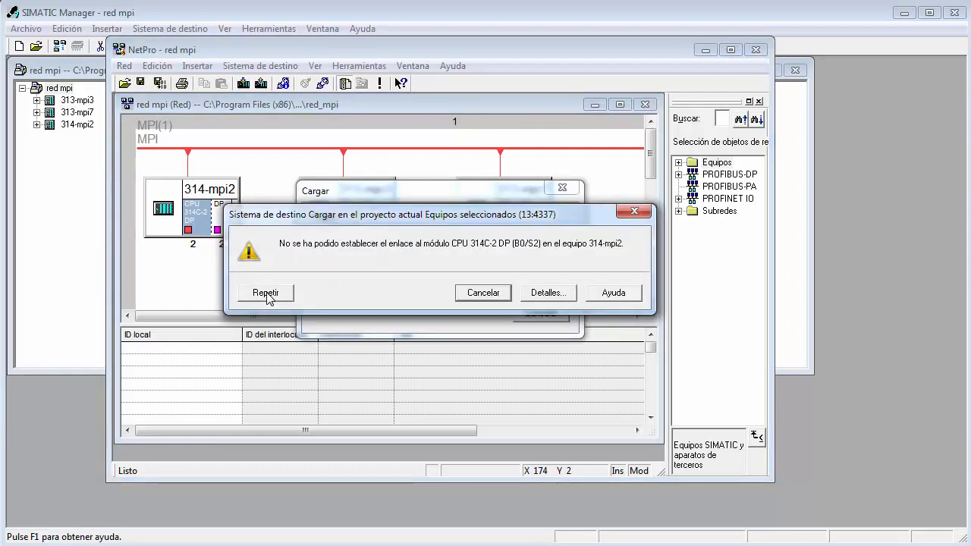
Examine the details of the load connection warning for 314-mpi2 and cancel the load.
left_click(562, 295)
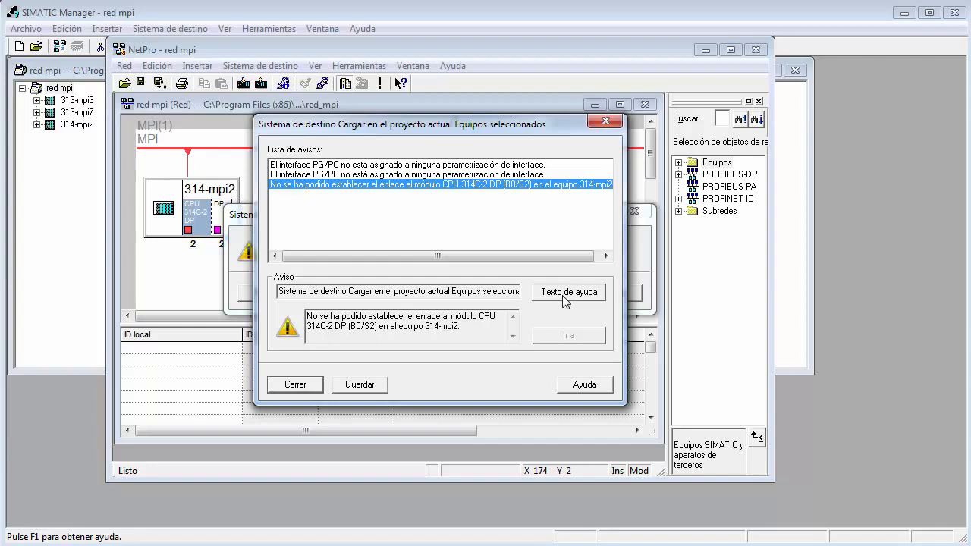
left_click(304, 386)
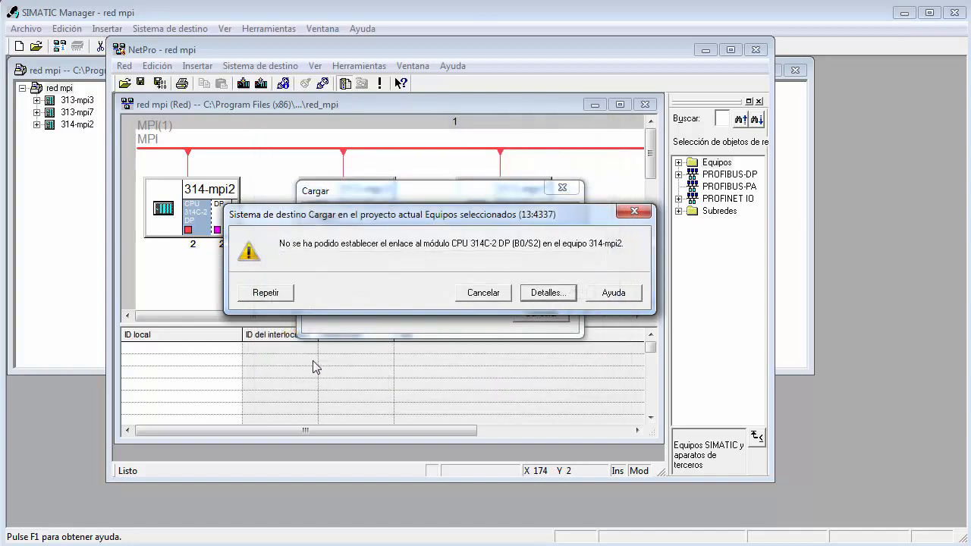
left_click(557, 296)
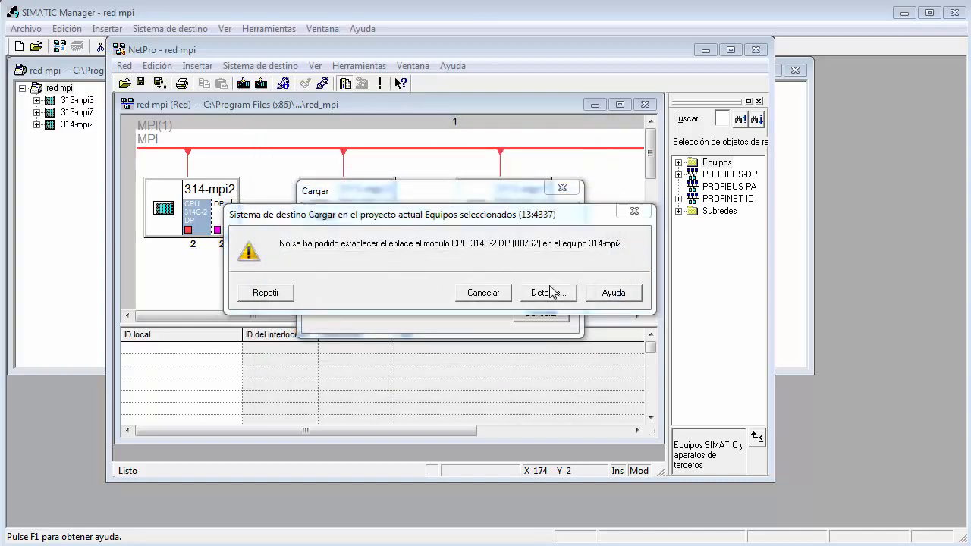
left_click(316, 389)
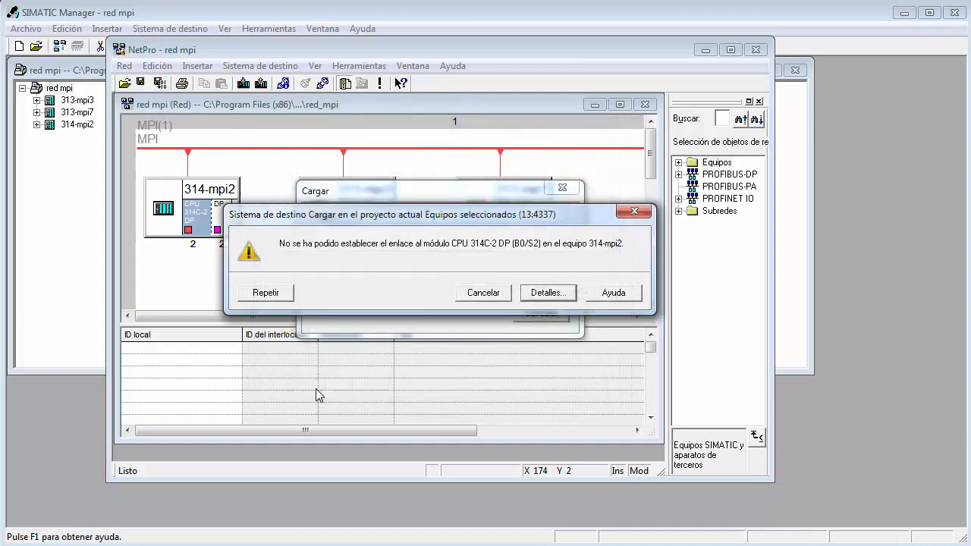
left_click(477, 296)
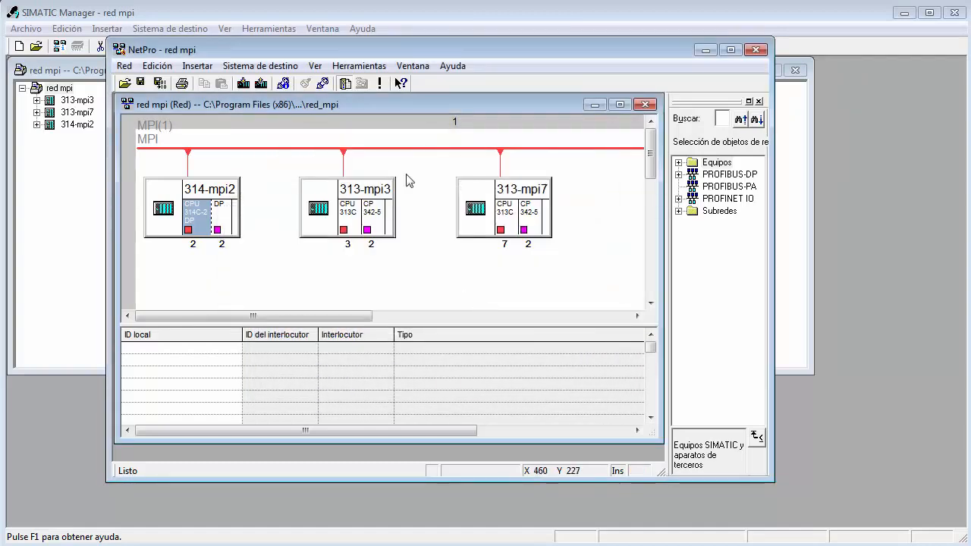
Set the PG/PC interface to PC Adapter.Auto.1 for the S7ONLINE (STEP 7) access point.
left_click(324, 29)
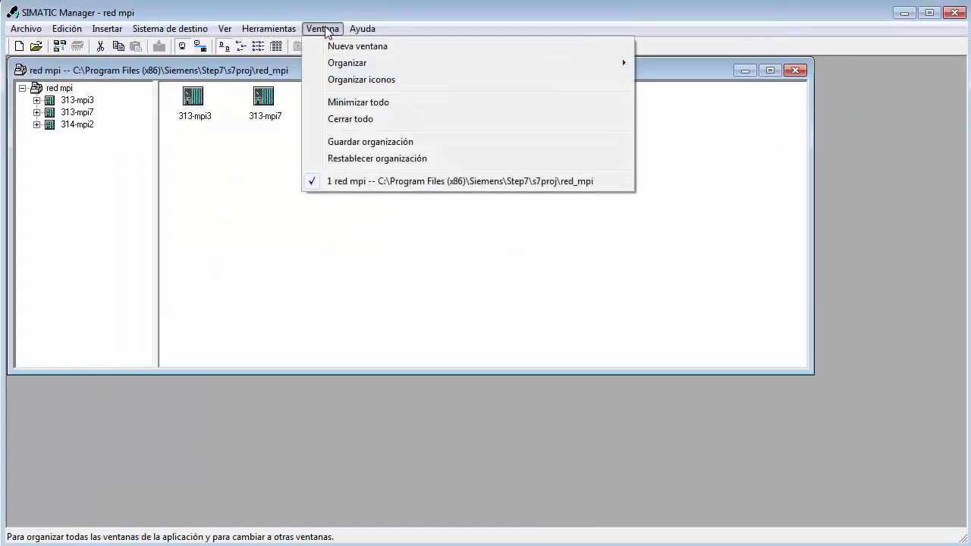
mouse_move(268, 28)
left_click(277, 374)
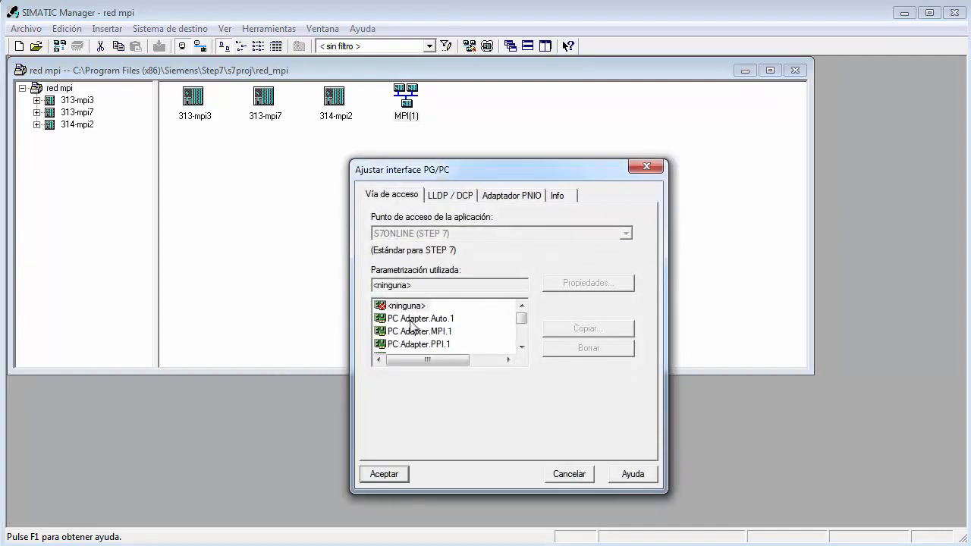
left_click(414, 319)
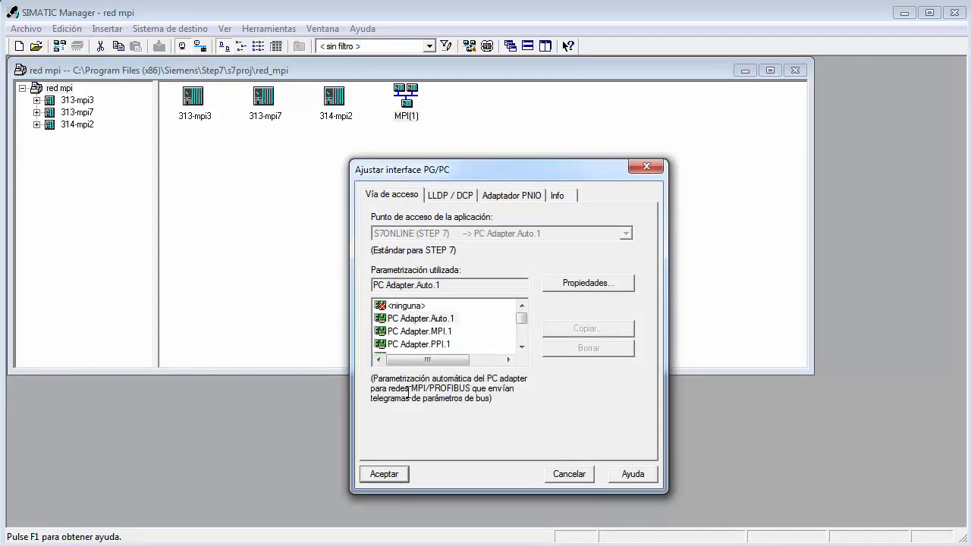
left_click(383, 476)
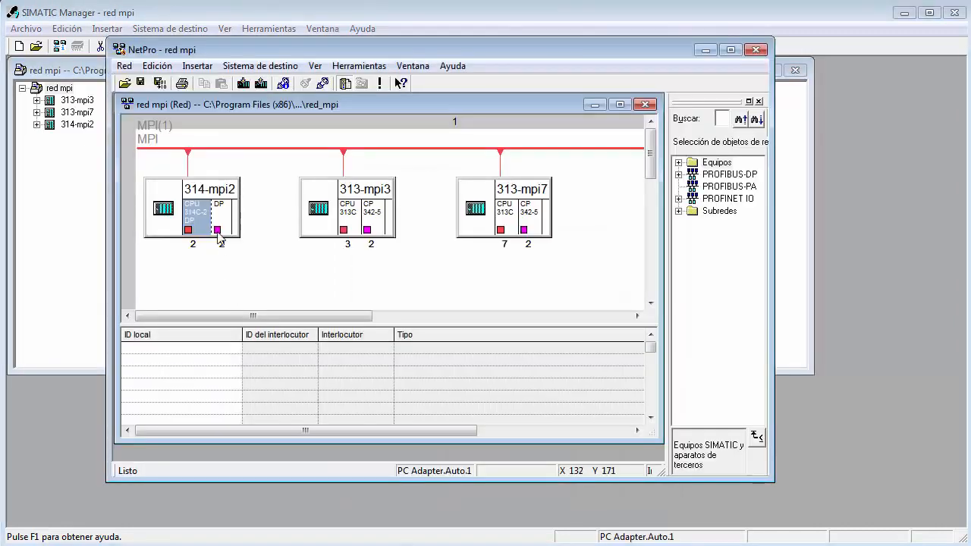
Load the configuration into the 314-mpi2 CPU from NetPro, accepting the overwrite of its existing data.
left_click(243, 83)
left_click(260, 302)
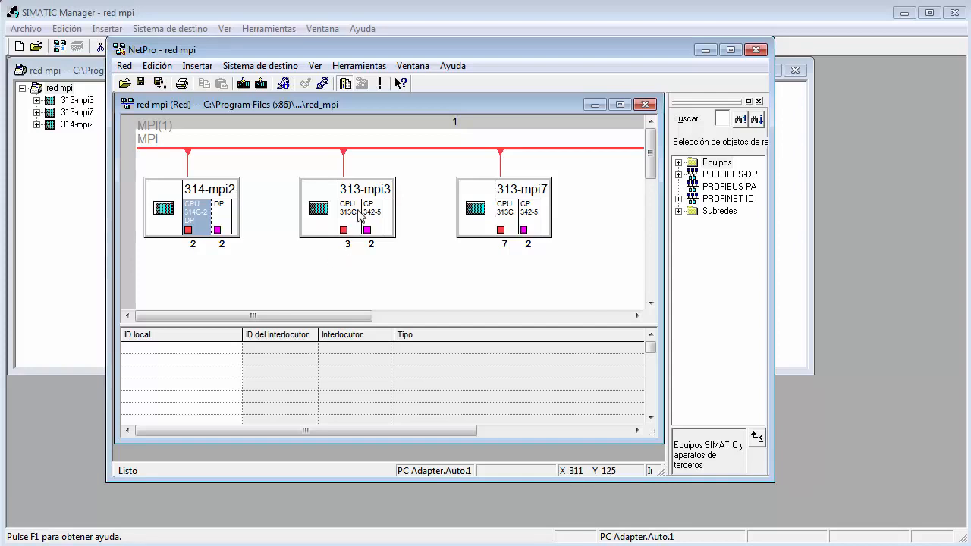
Load the configuration into the 313-mpi3 CPU from NetPro, connecting through the accessible CPU 313C station at MPI address 2.
left_click(345, 230)
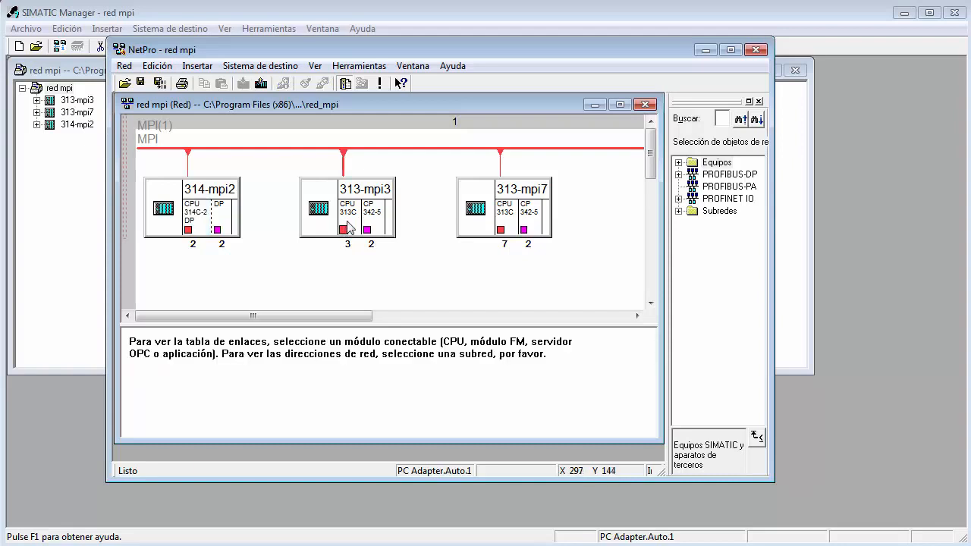
left_click(347, 220)
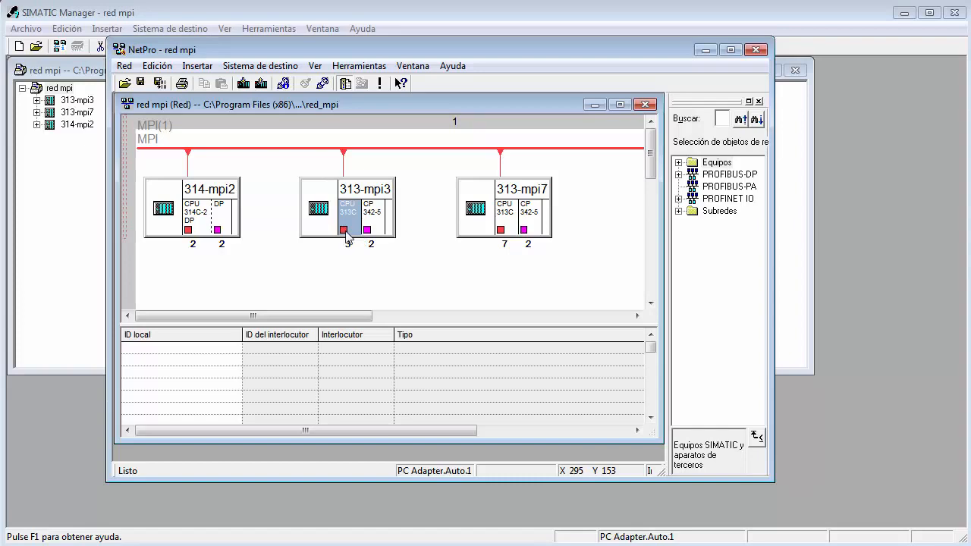
left_click(243, 82)
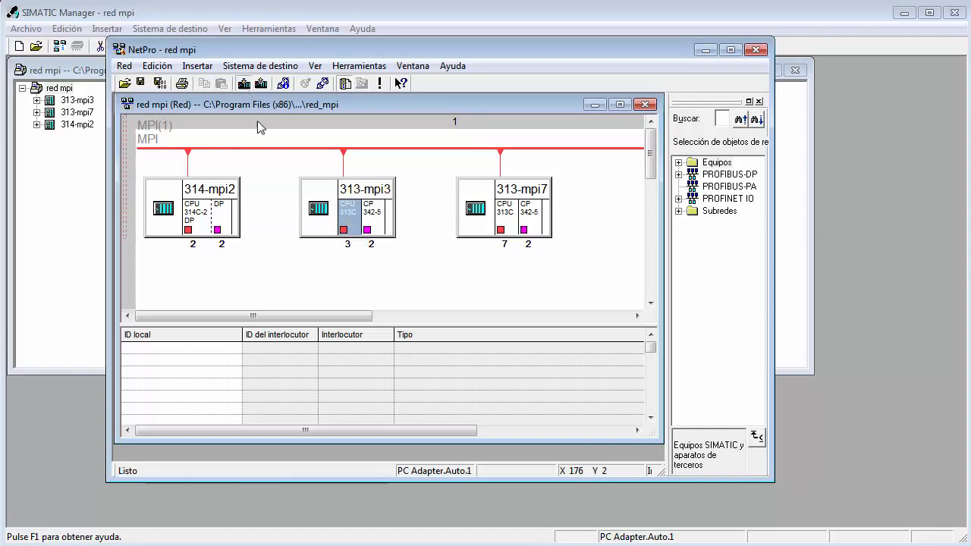
left_click(271, 299)
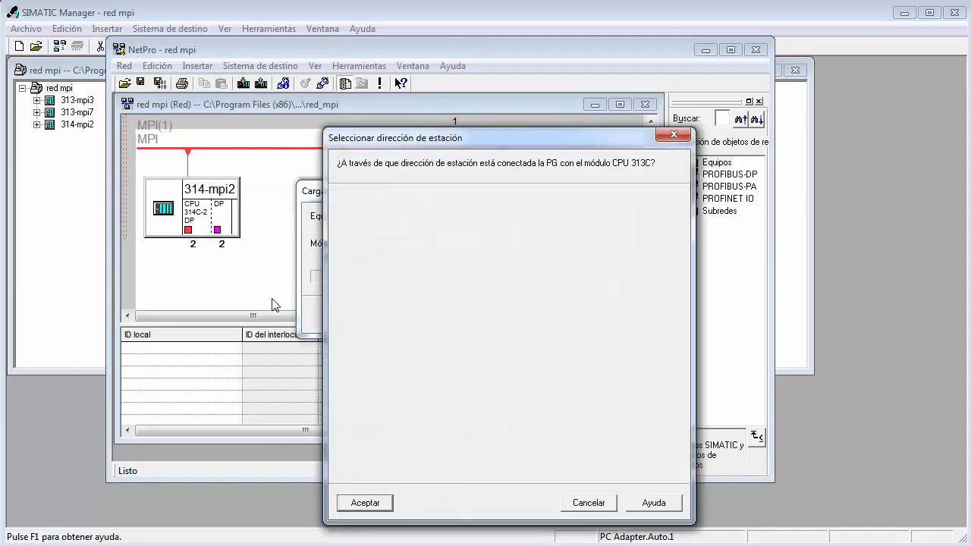
left_click_drag(403, 138, 393, 69)
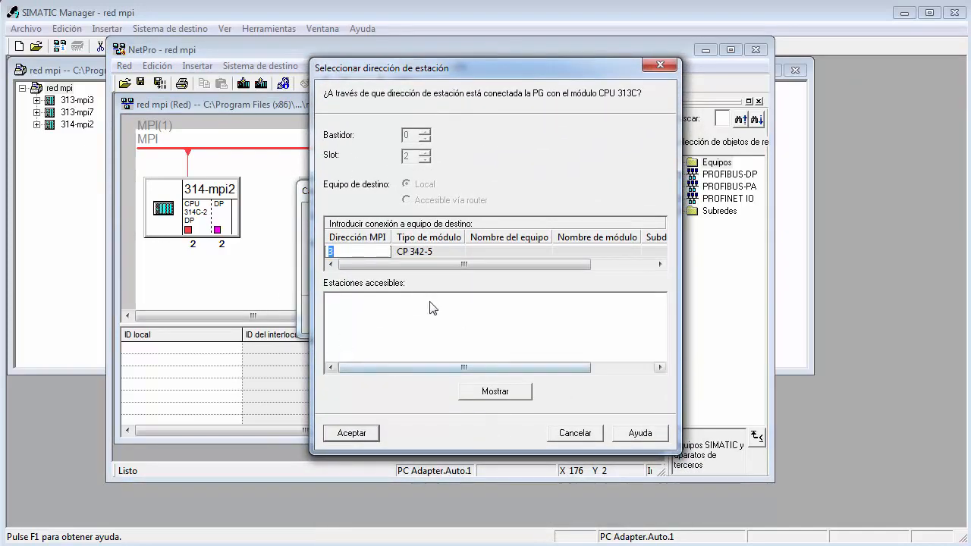
left_click(510, 393)
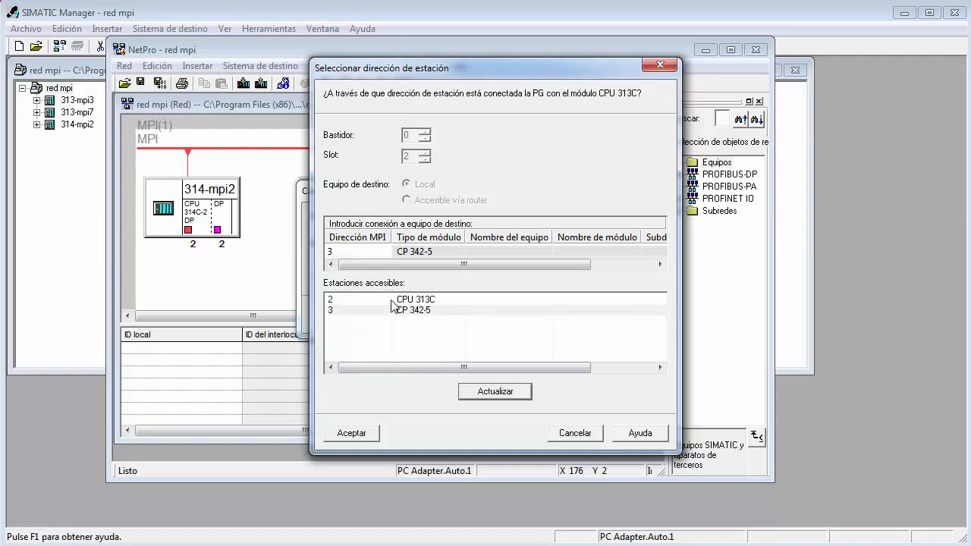
left_click(353, 301)
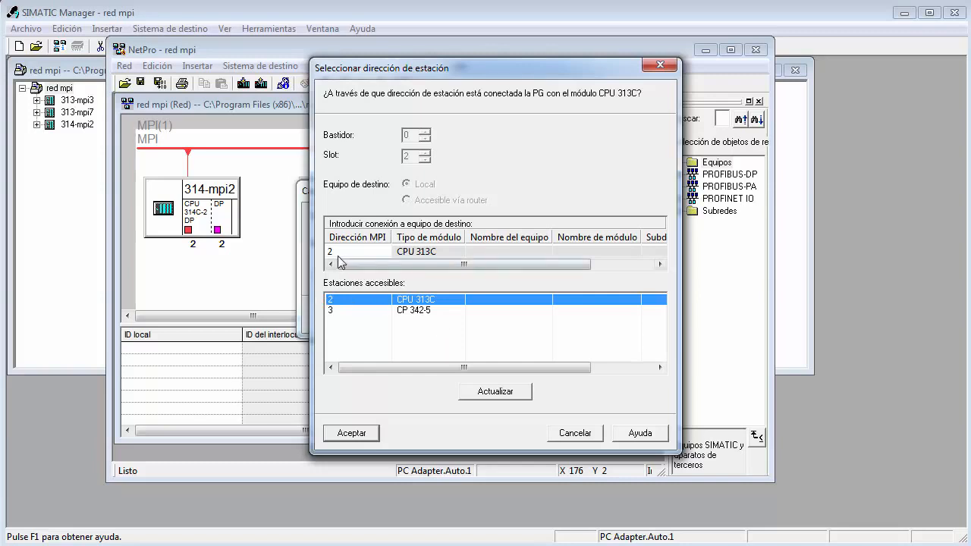
left_click(350, 432)
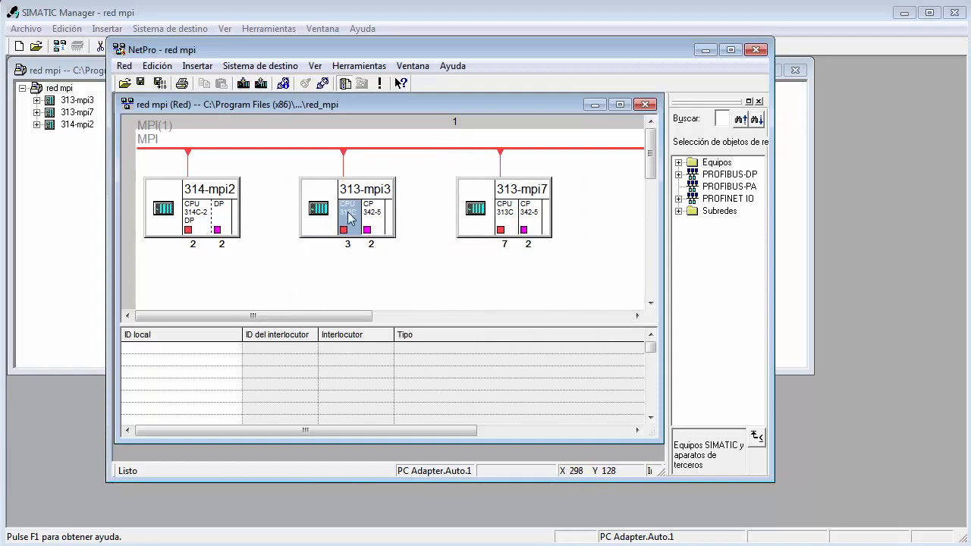
Load the configuration into the 313-mpi7 CPU, connecting through the accessible CPU 313C station at MPI address 2.
left_click(507, 216)
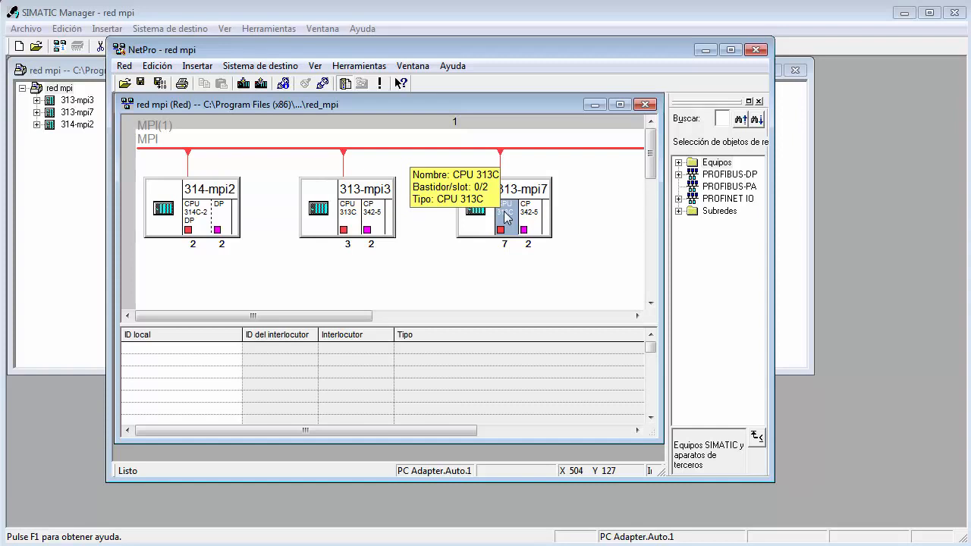
left_click(243, 84)
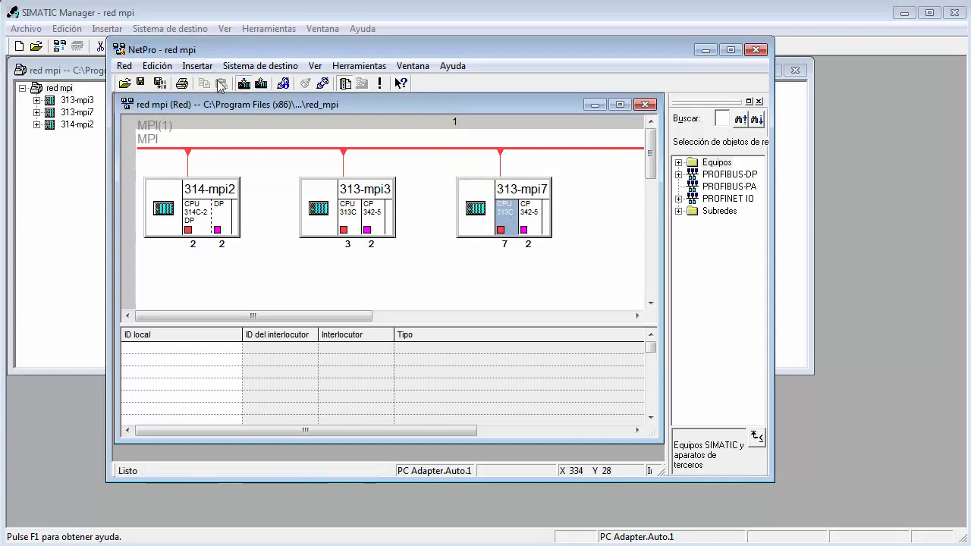
key("Return")
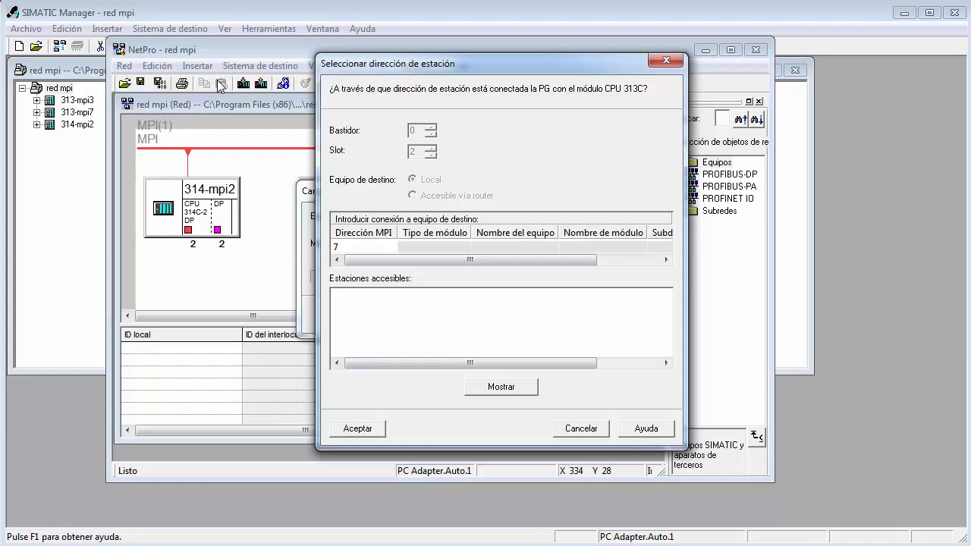
left_click(501, 387)
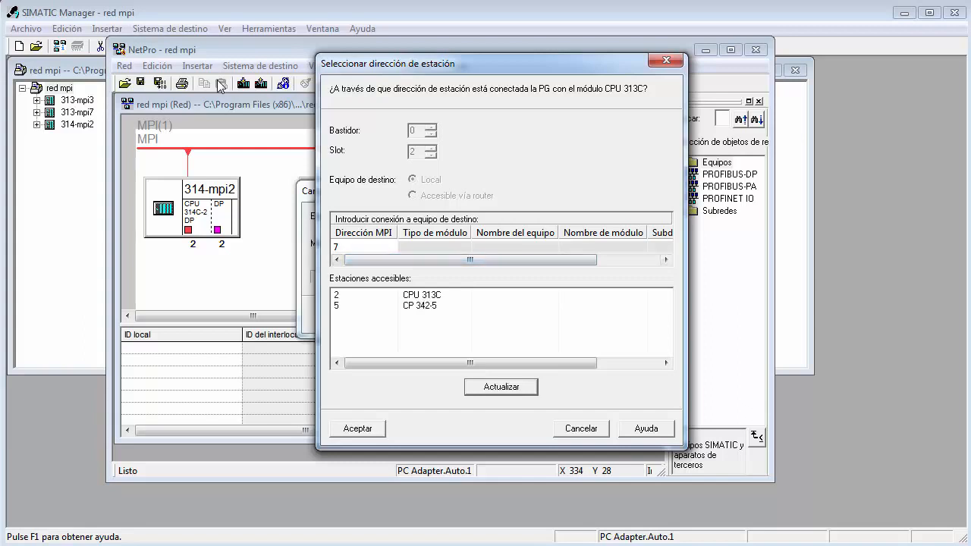
left_click(422, 295)
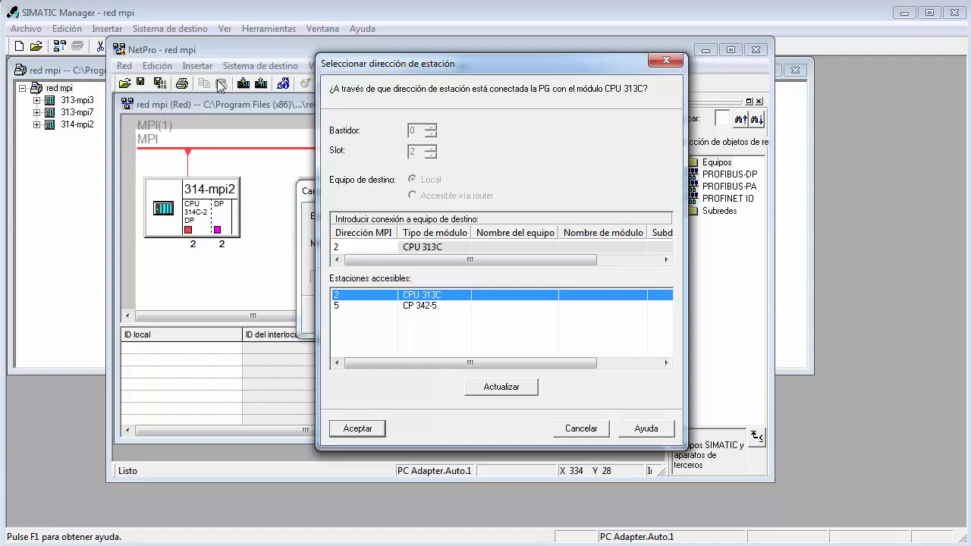
key("Return")
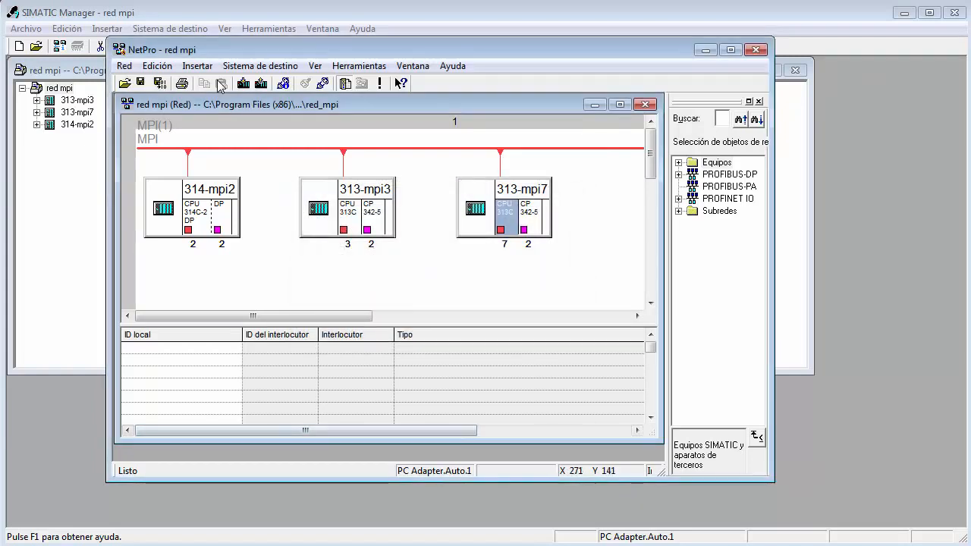
Open the global data table of the MPI(1) subnet.
left_click(293, 148)
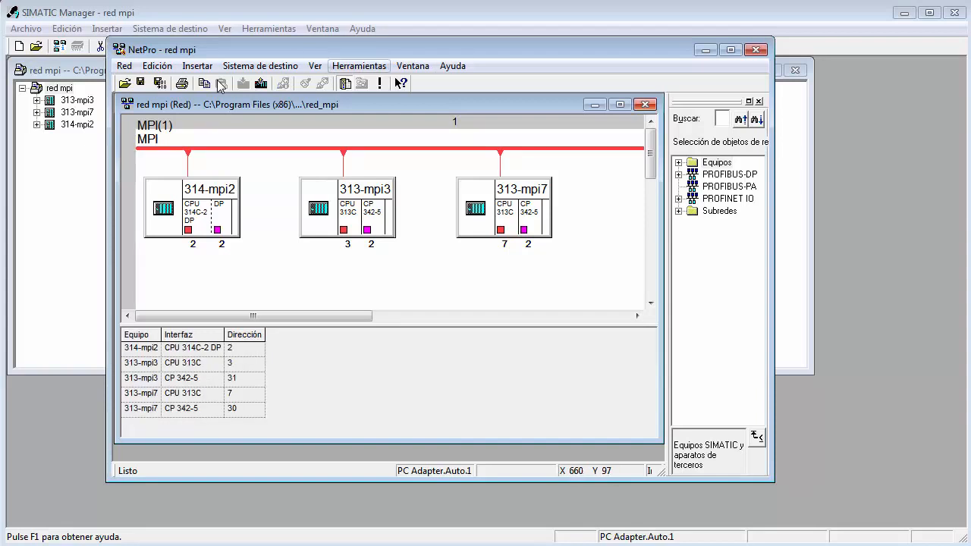
left_click(359, 66)
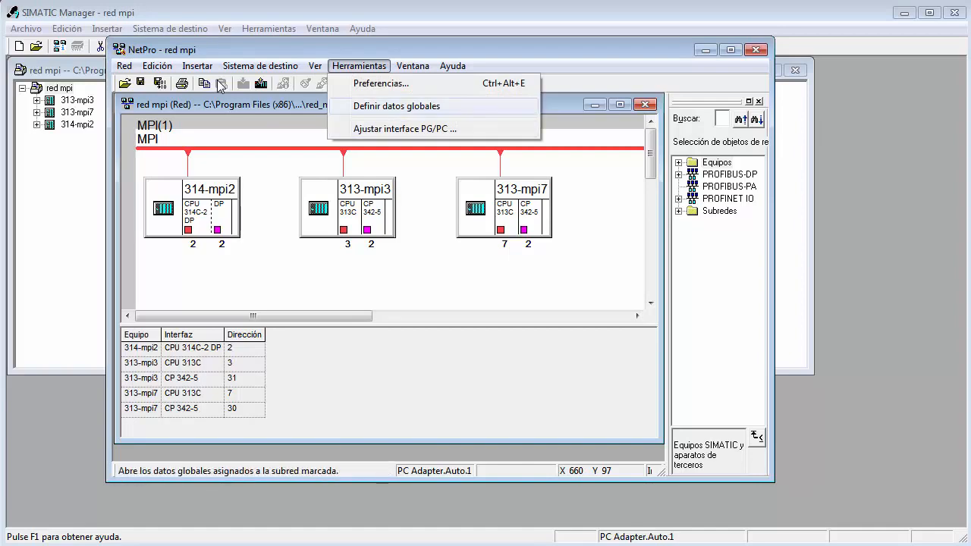
key("Return")
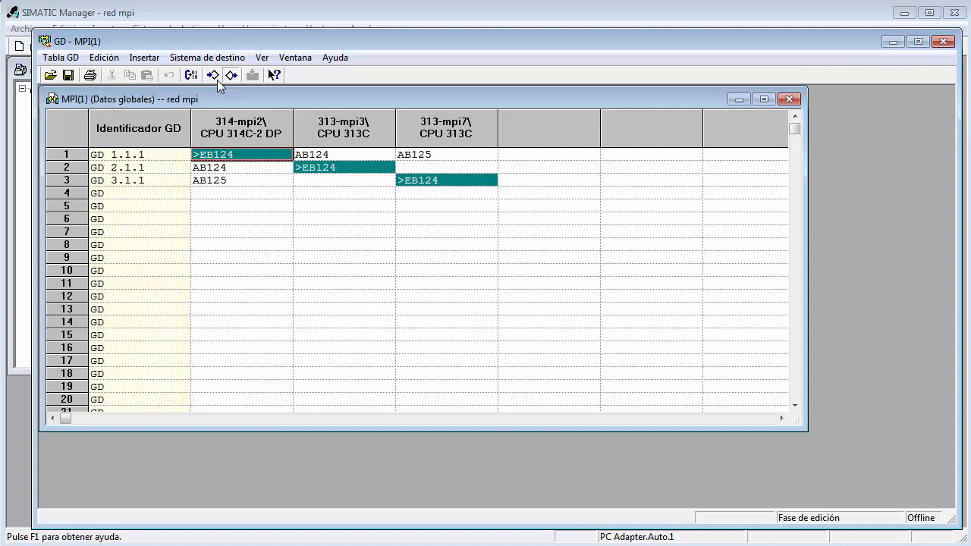
key("alt+s")
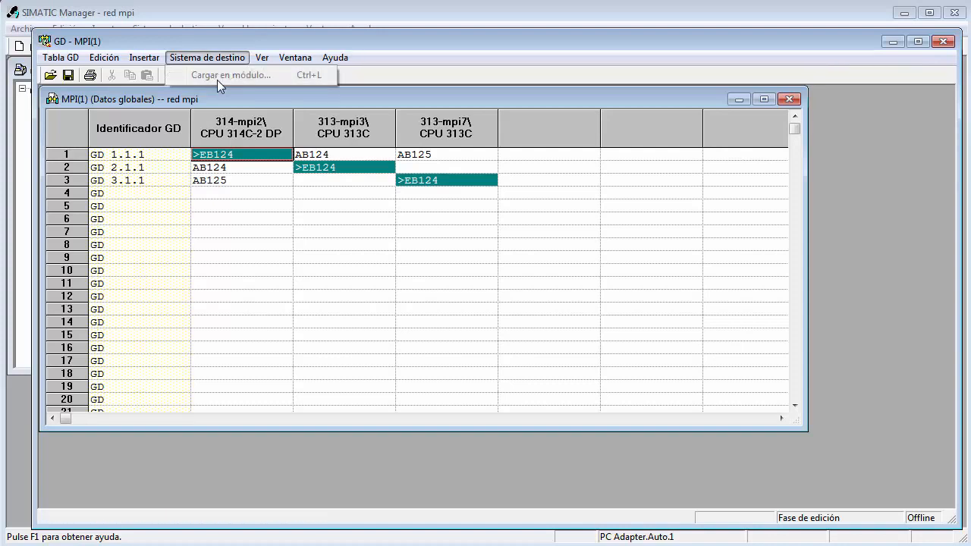
key("Right")
key("Right")
key("Left")
key("Left")
key("Escape")
key("alt+s")
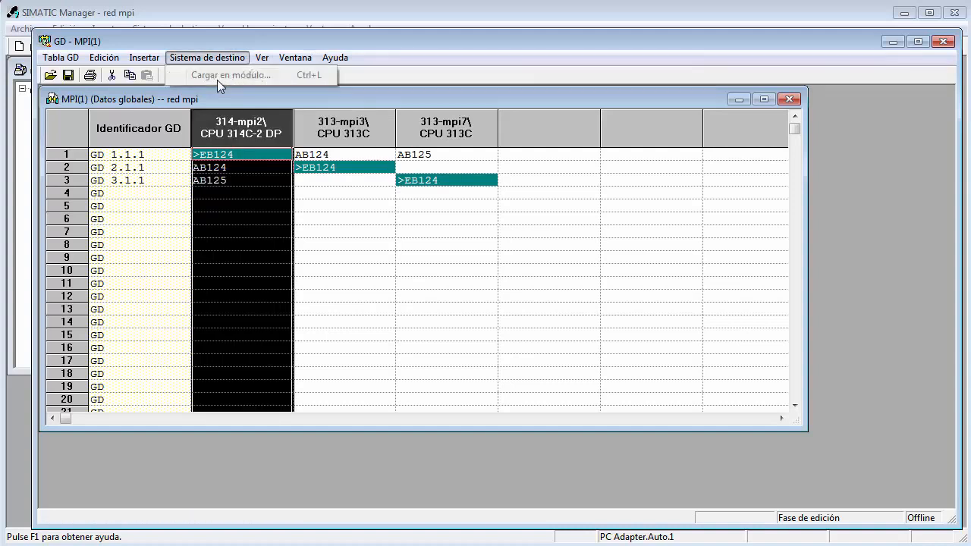
key("Right")
key("Right")
key("Left")
key("Left")
key("Left")
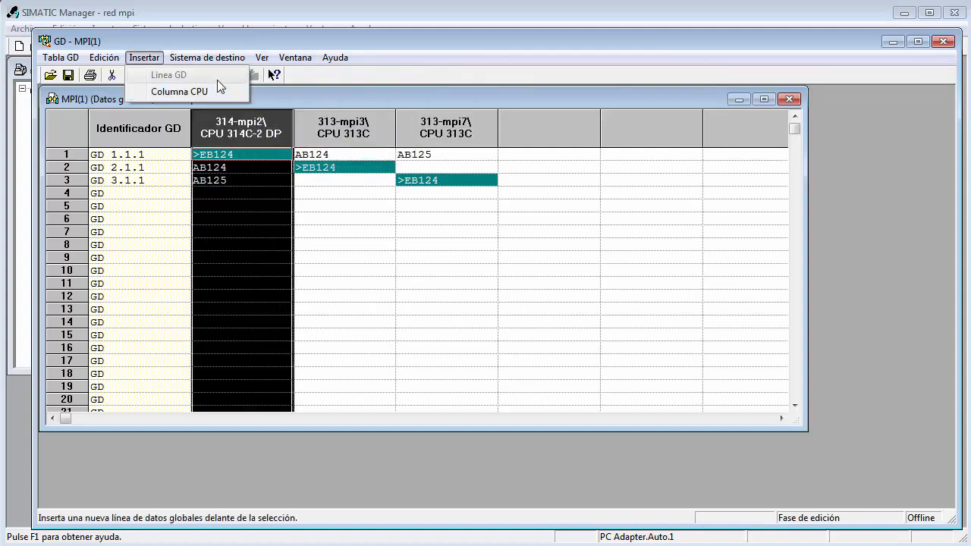
key("Right")
key("Escape")
Compile the MPI(1) global data table and close the compiler report.
key("ctrl+b")
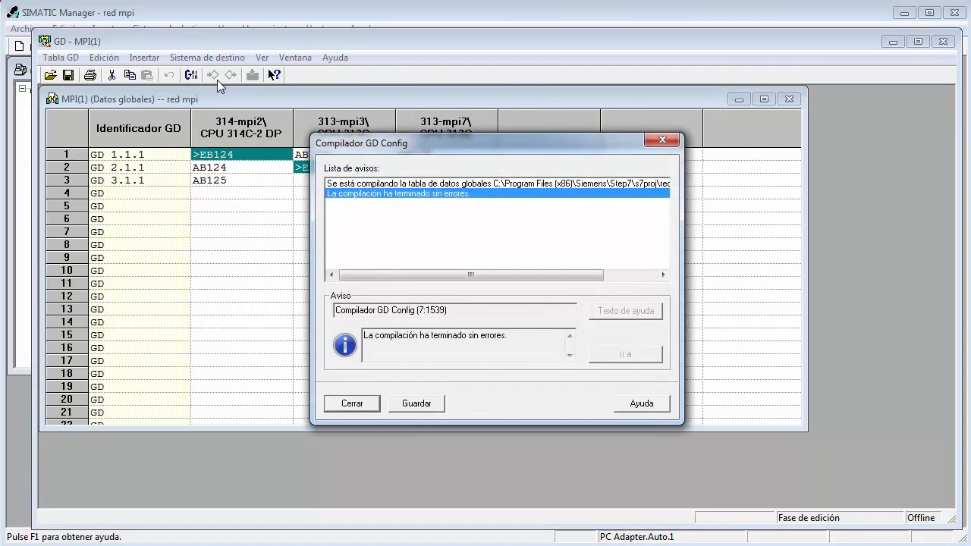
key("Return")
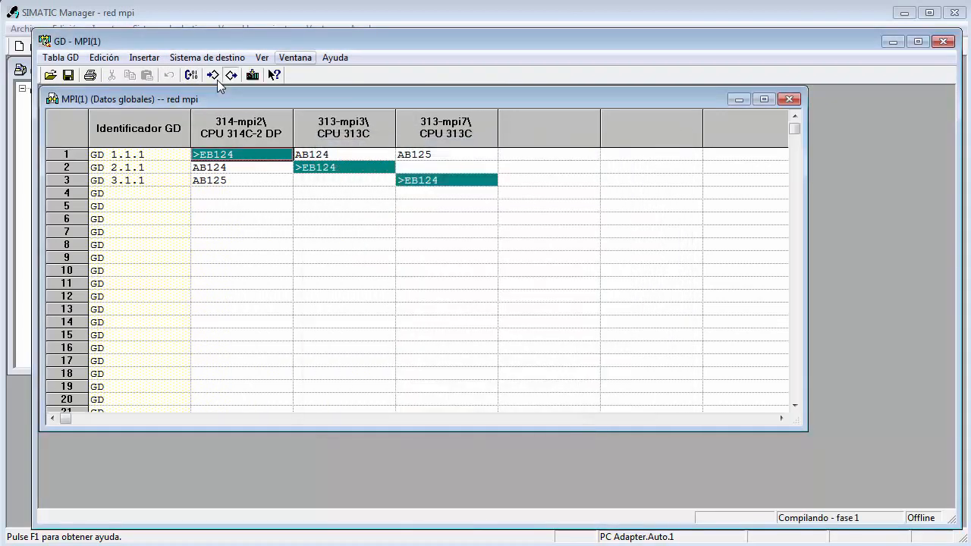
Load the global data into only the 313-mpi7 CPU 313C, accepting the standard cycle factors.
key("alt+s")
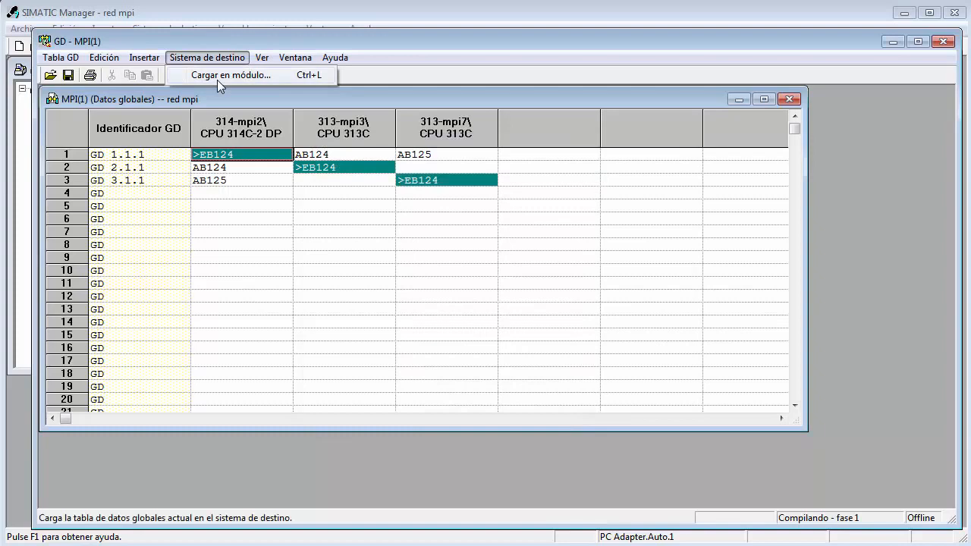
key("Return")
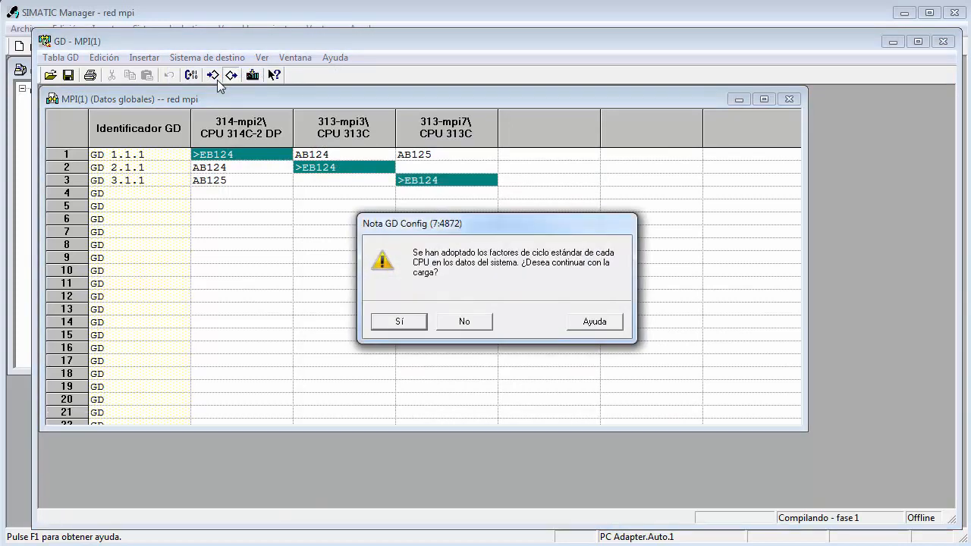
key("Return")
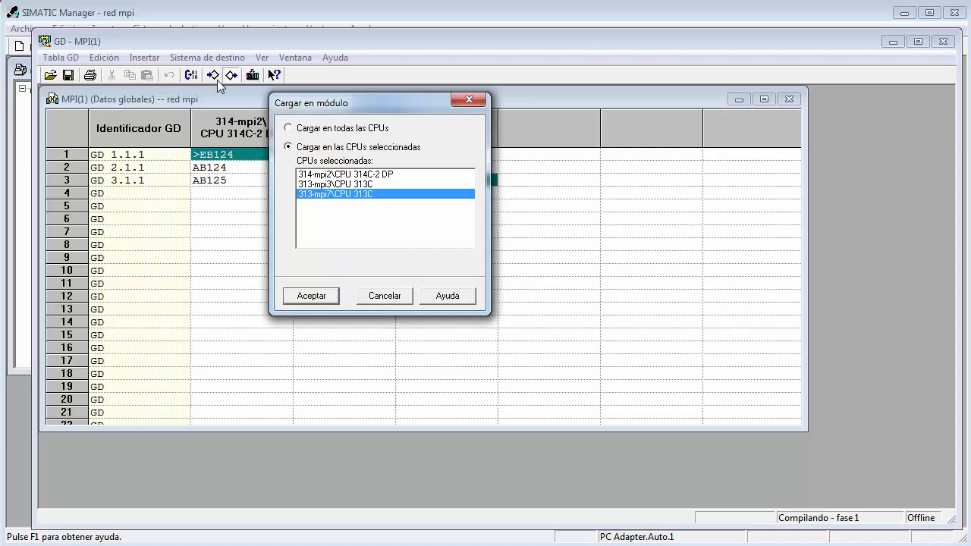
key("Return")
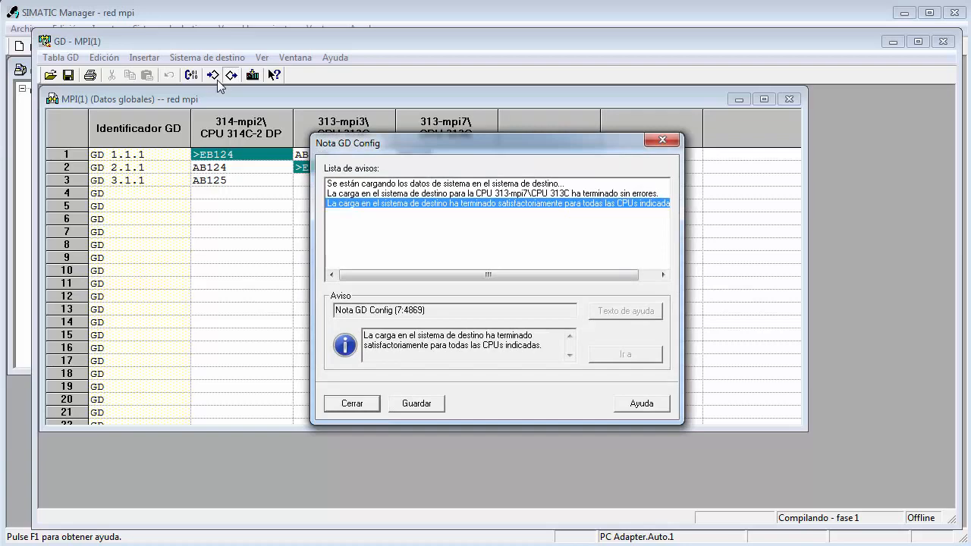
key("Return")
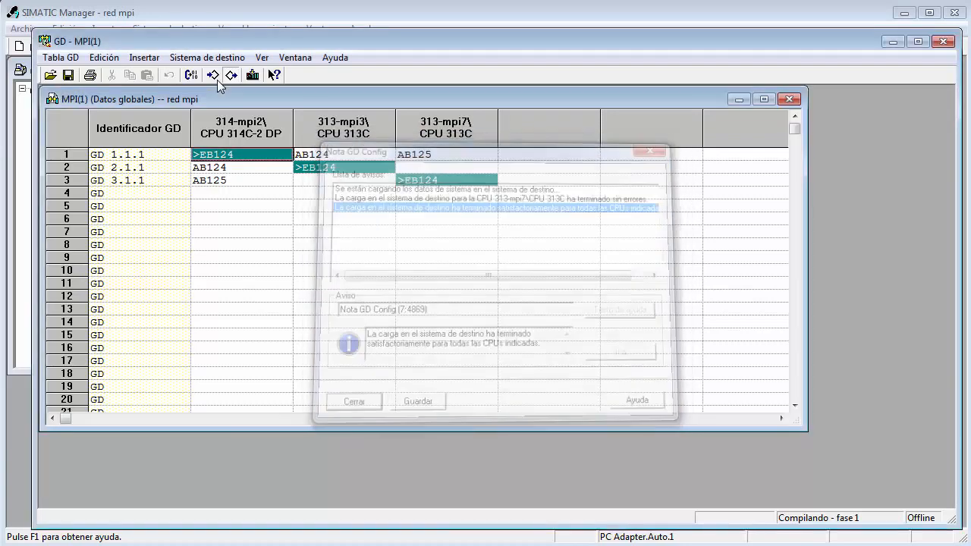
Load the global data into only the 313-mpi3 CPU 313C, accepting the standard cycle factors and retrying the connection.
key("alt+s")
left_click(217, 80)
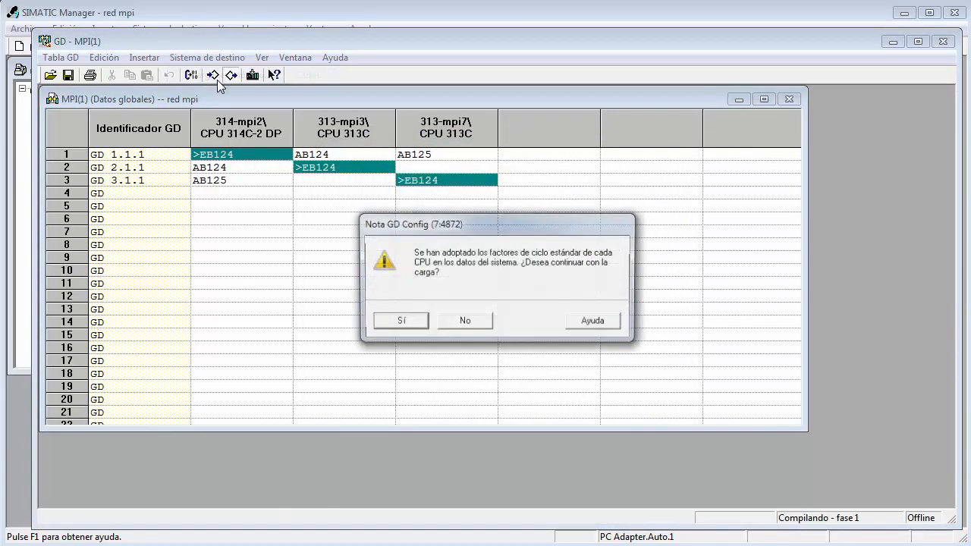
key("Return")
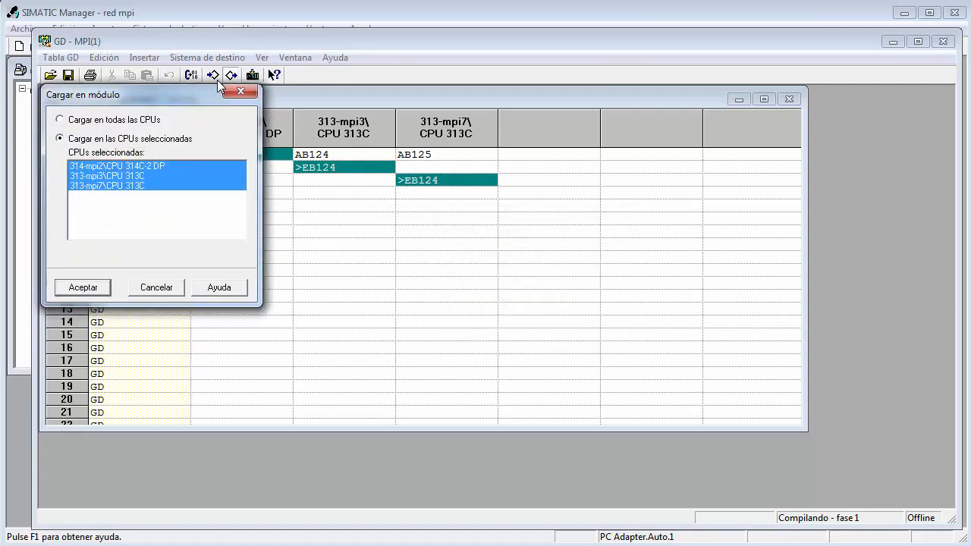
key("Down")
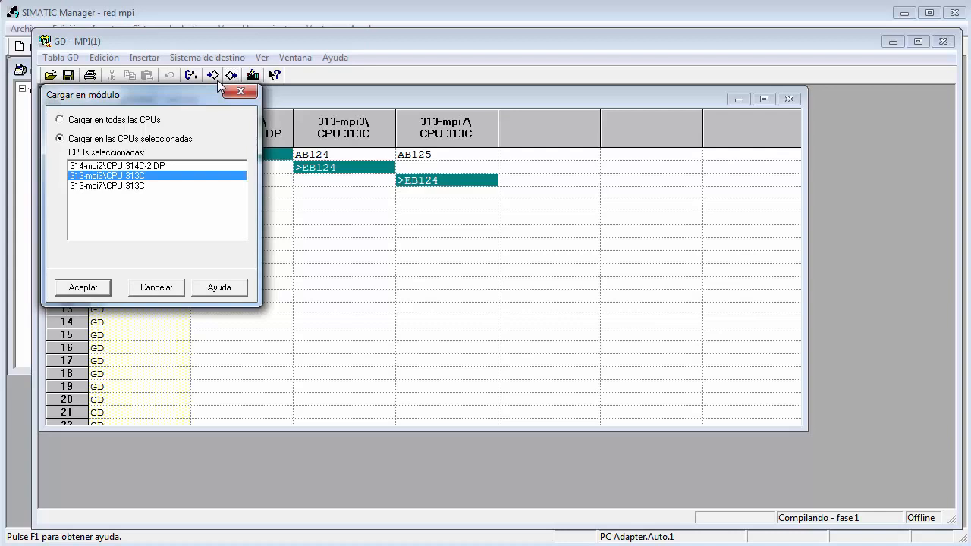
key("Return")
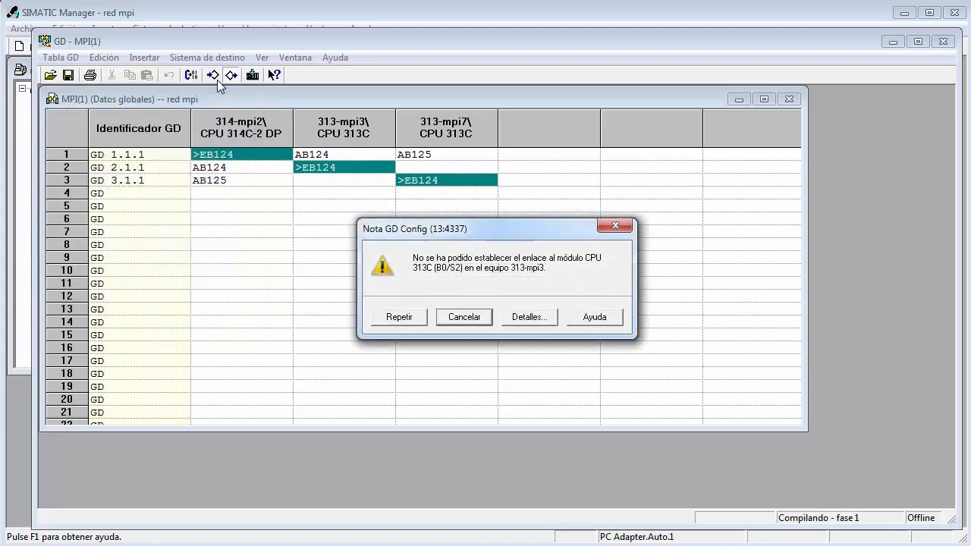
key("Left")
key("Return")
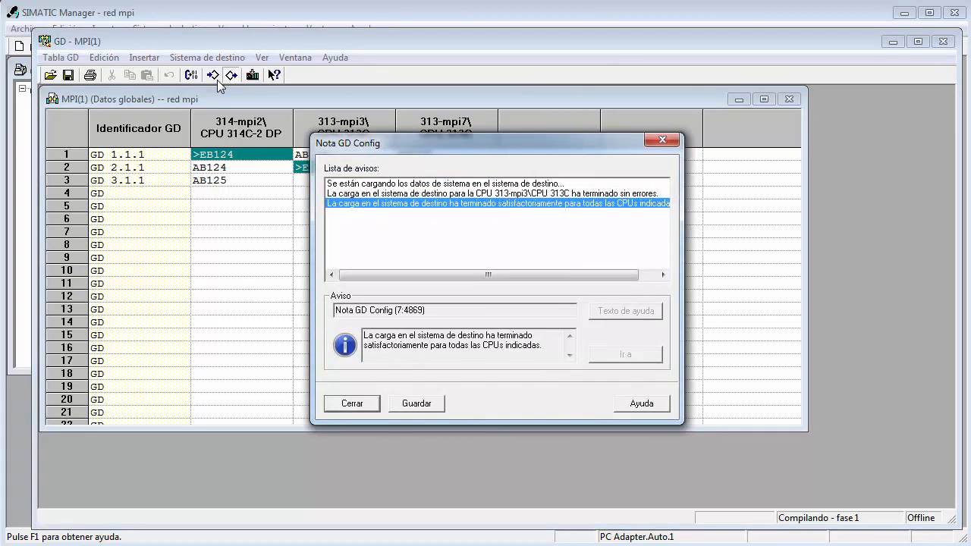
key("Return")
Load the global data into only the 314-mpi2 CPU 314C-2 DP, accepting the standard cycle factors.
key("alt+s")
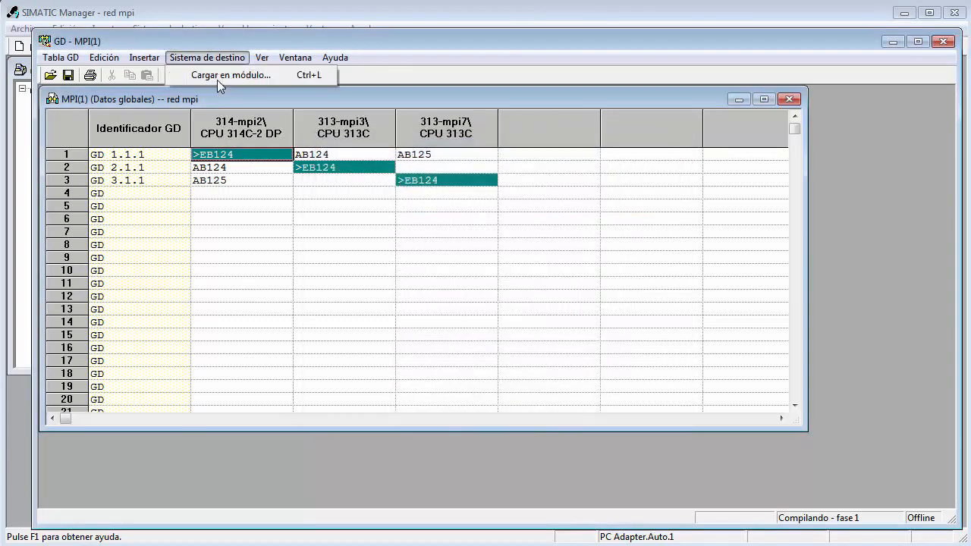
key("Down")
key("Return")
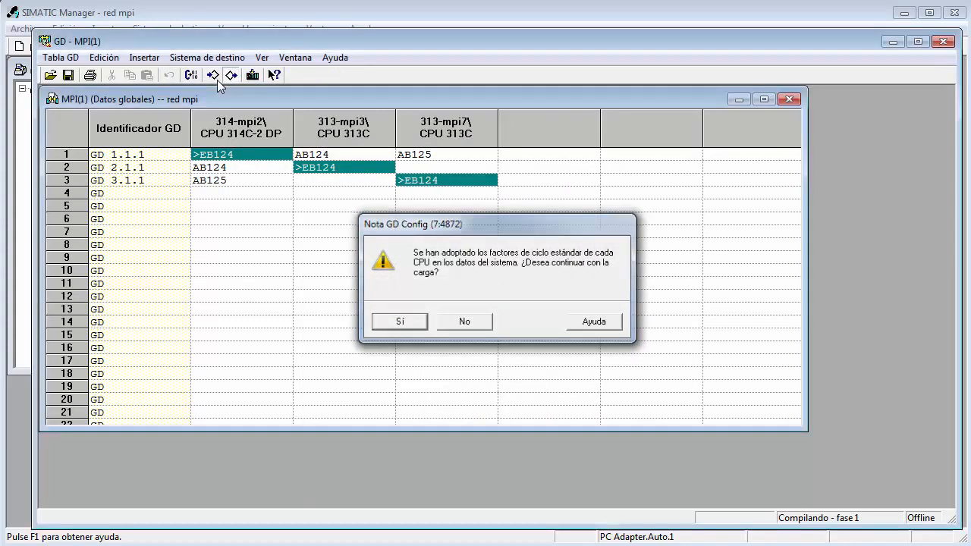
key("Return")
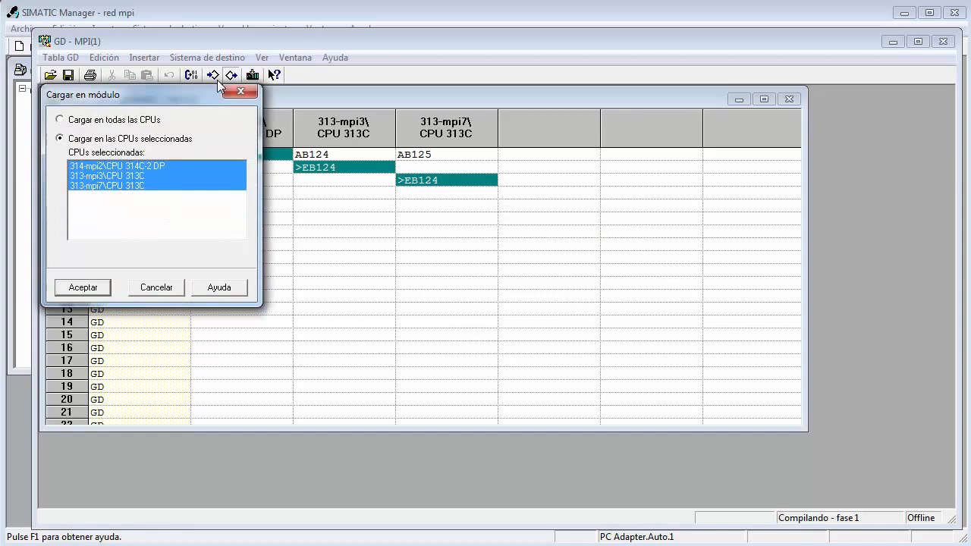
key("Up")
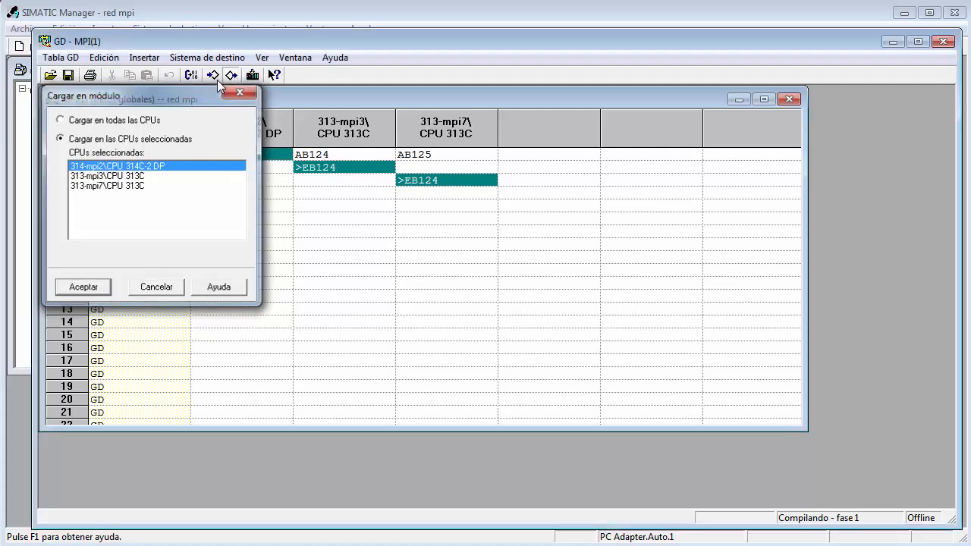
key("Return")
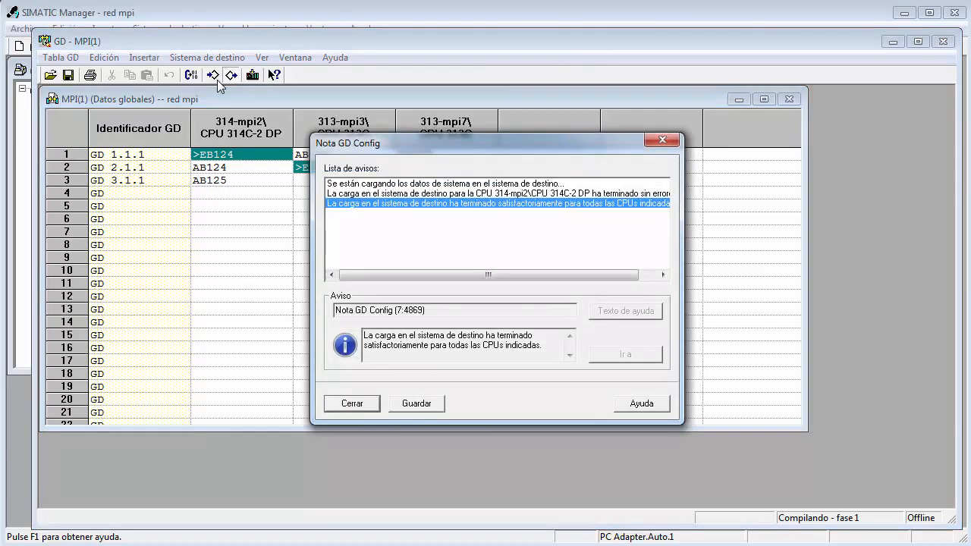
key("Return")
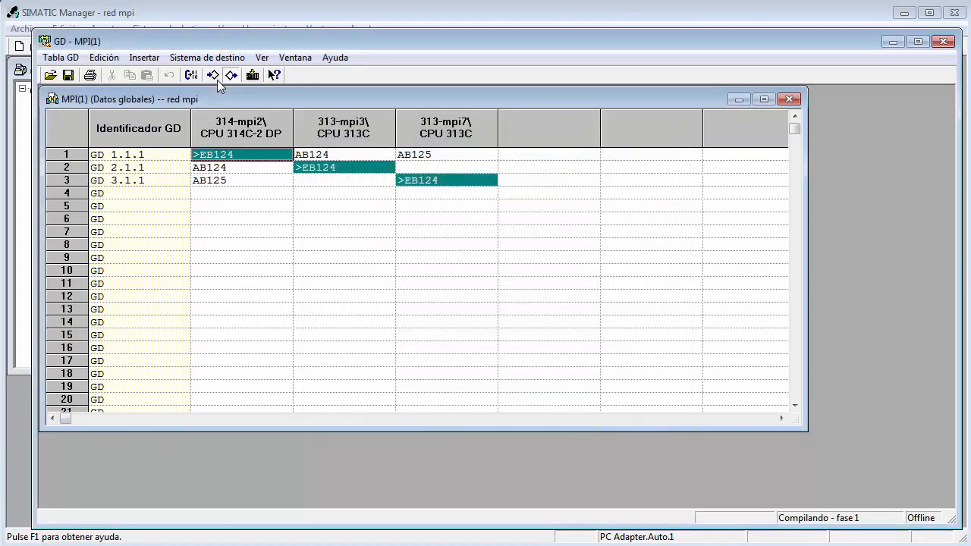